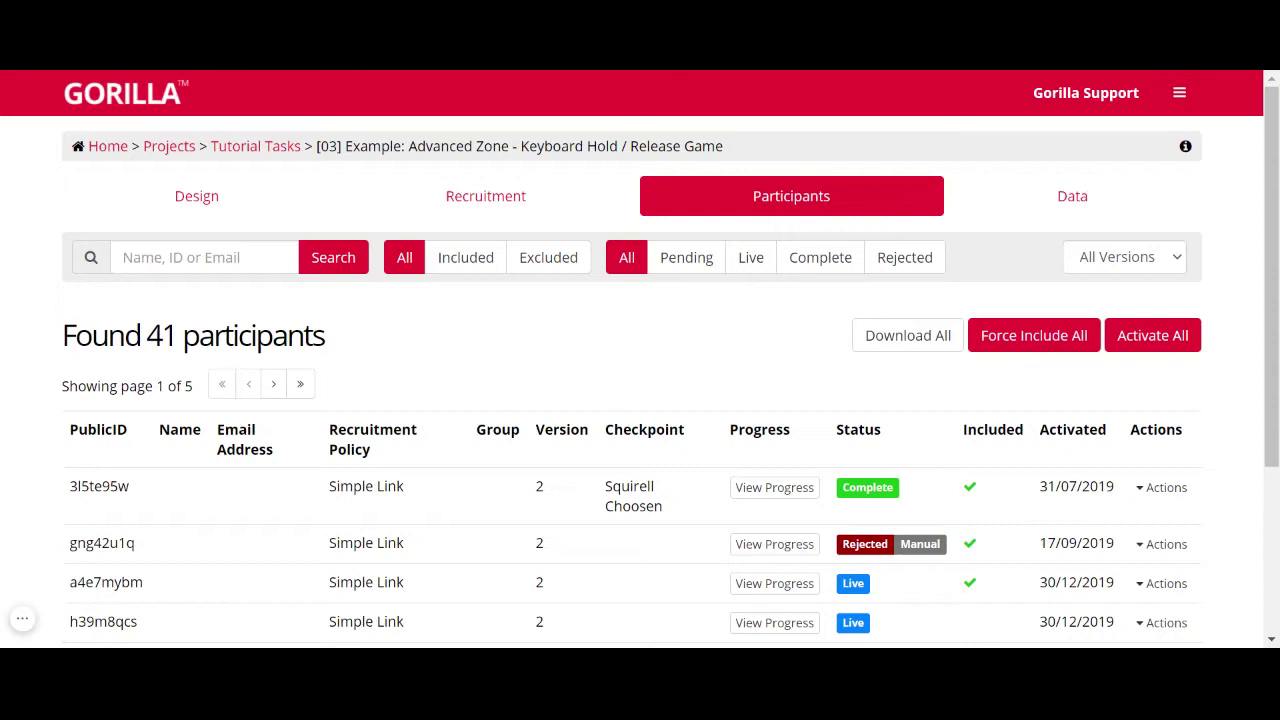
# Open the experiment's design and look over its node tree
pyautogui.click(210, 205)
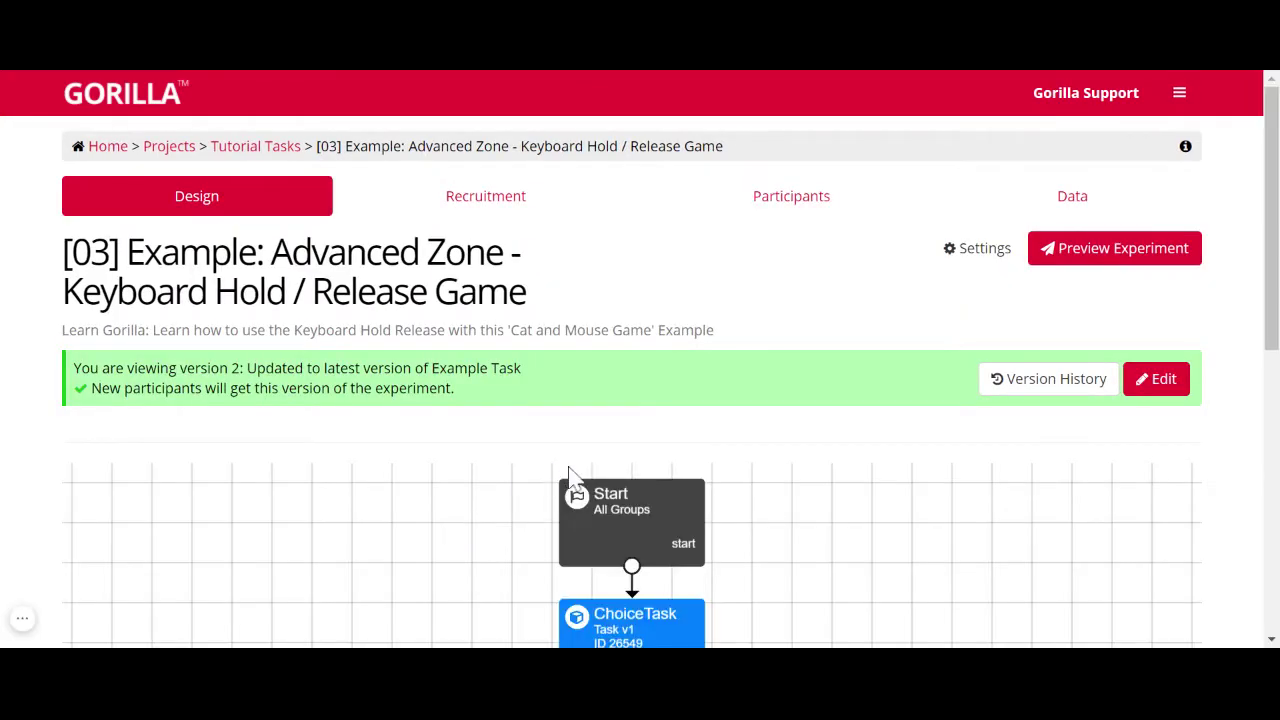
pyautogui.scroll(-5, 684, 482)
pyautogui.scroll(5, 686, 486)
# Review the experiment's recruitment progress, attrition breakdown, recruitment policy, time limit and requirements
pyautogui.click(500, 214)
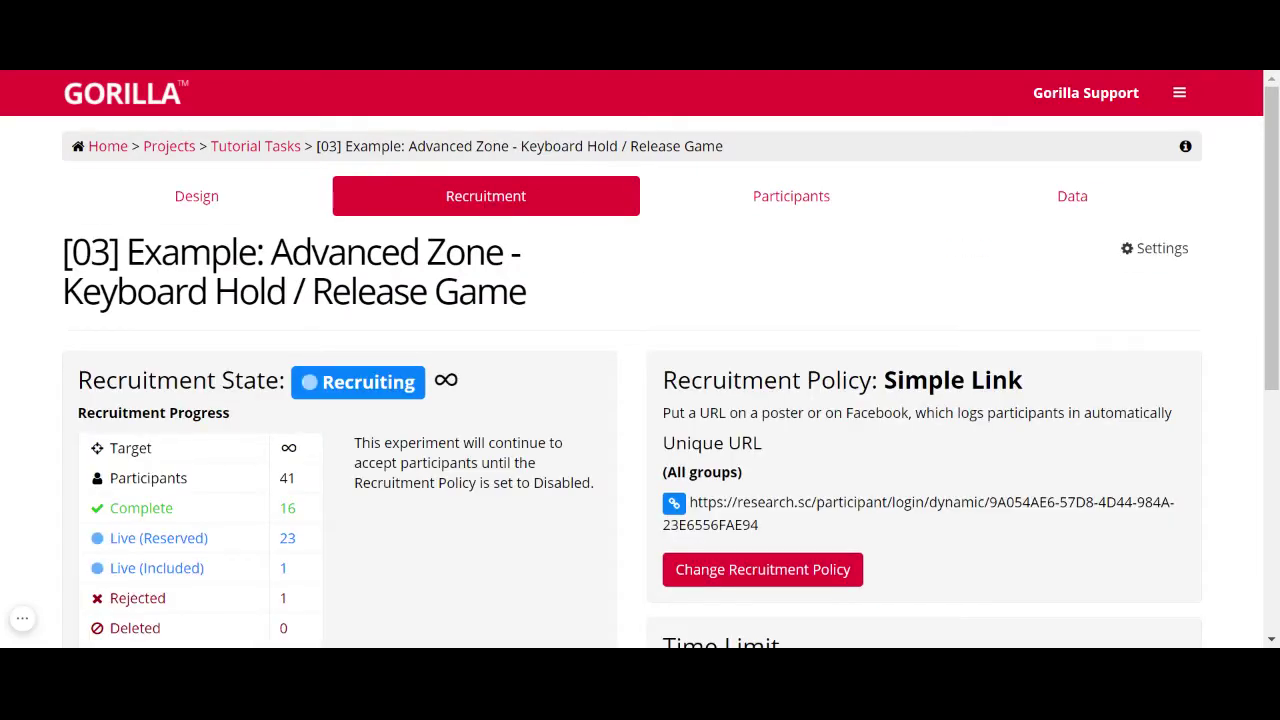
pyautogui.scroll(-5, 549, 507)
pyautogui.scroll(3, 549, 507)
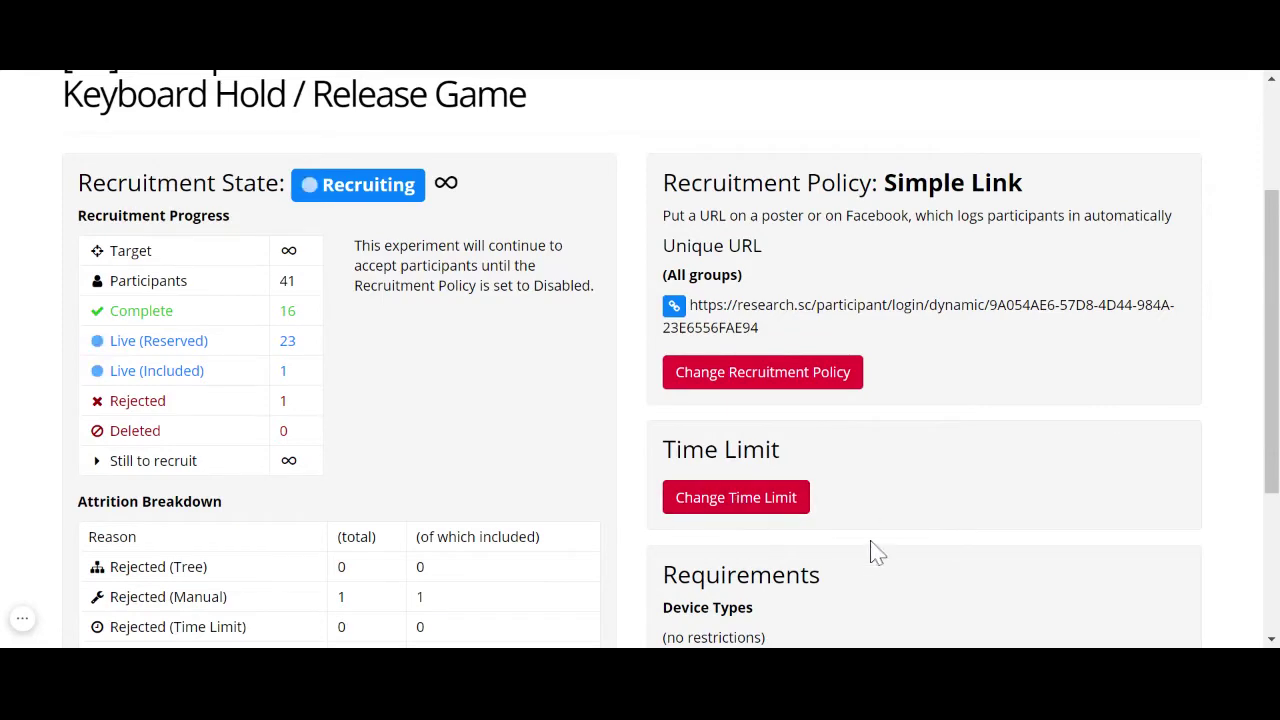
pyautogui.scroll(-3, 871, 551)
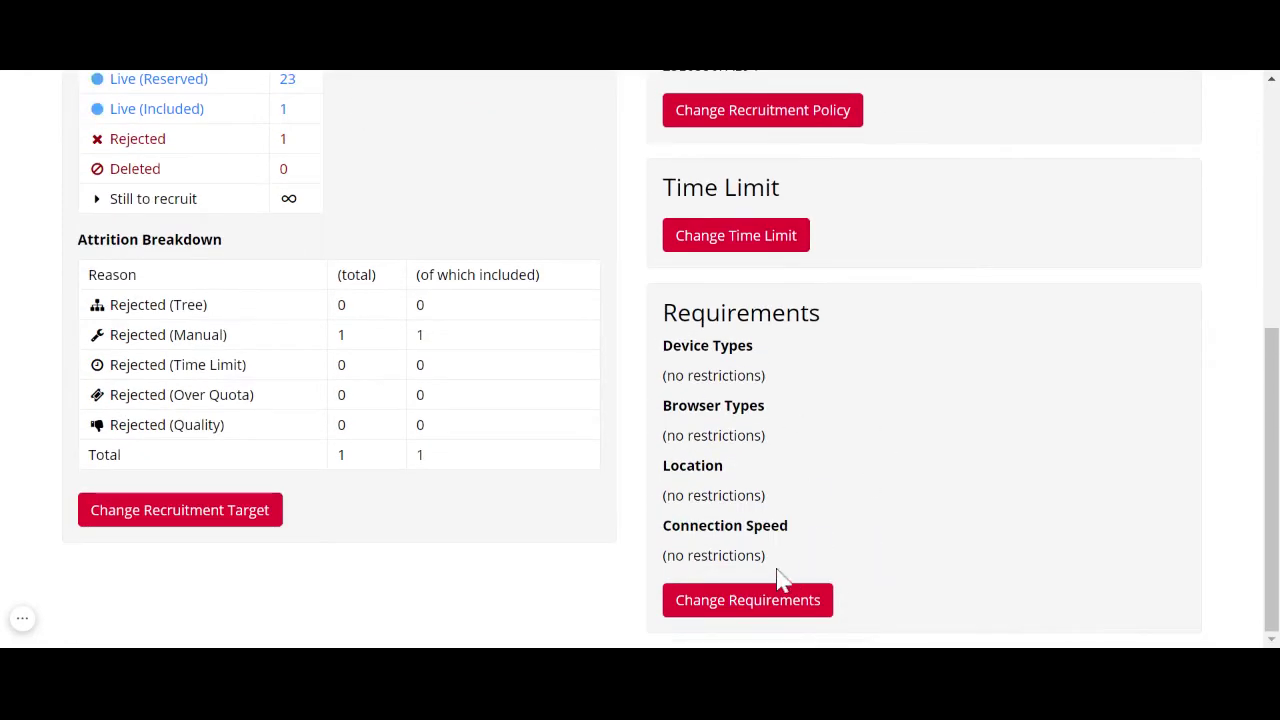
pyautogui.scroll(5, 840, 520)
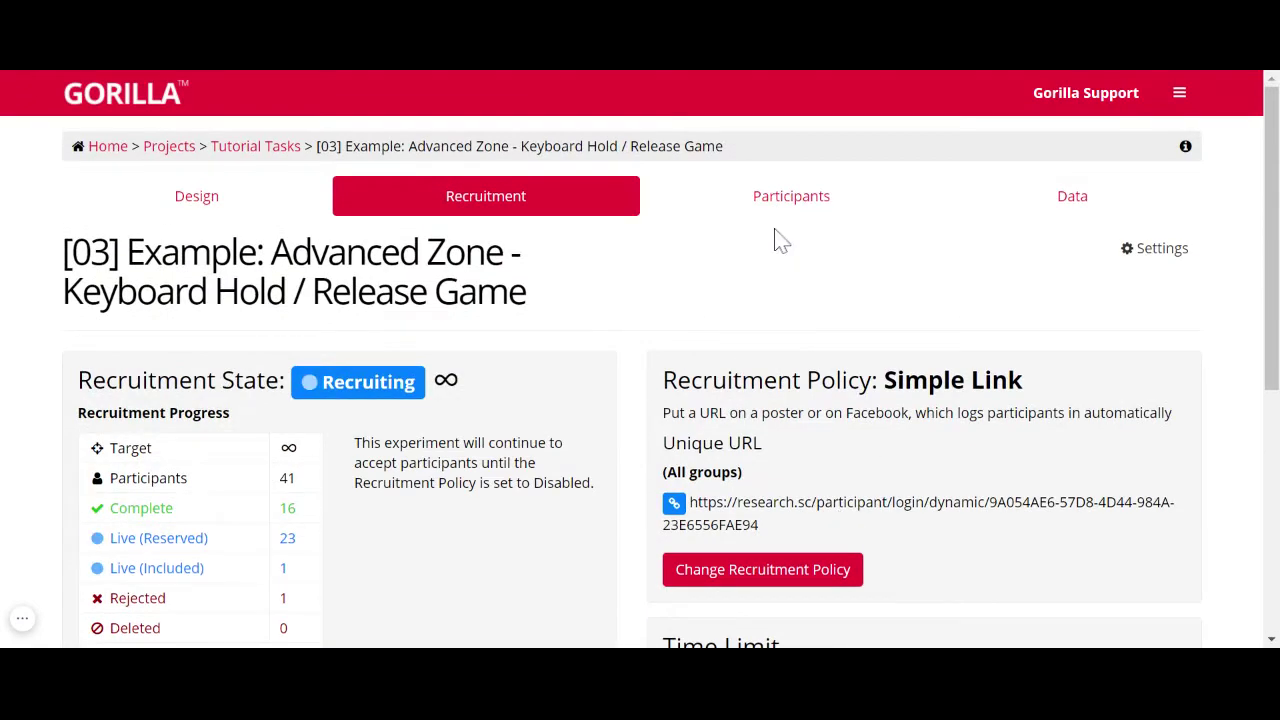
# Open the experiment's participant list and look through its first page
pyautogui.click(769, 201)
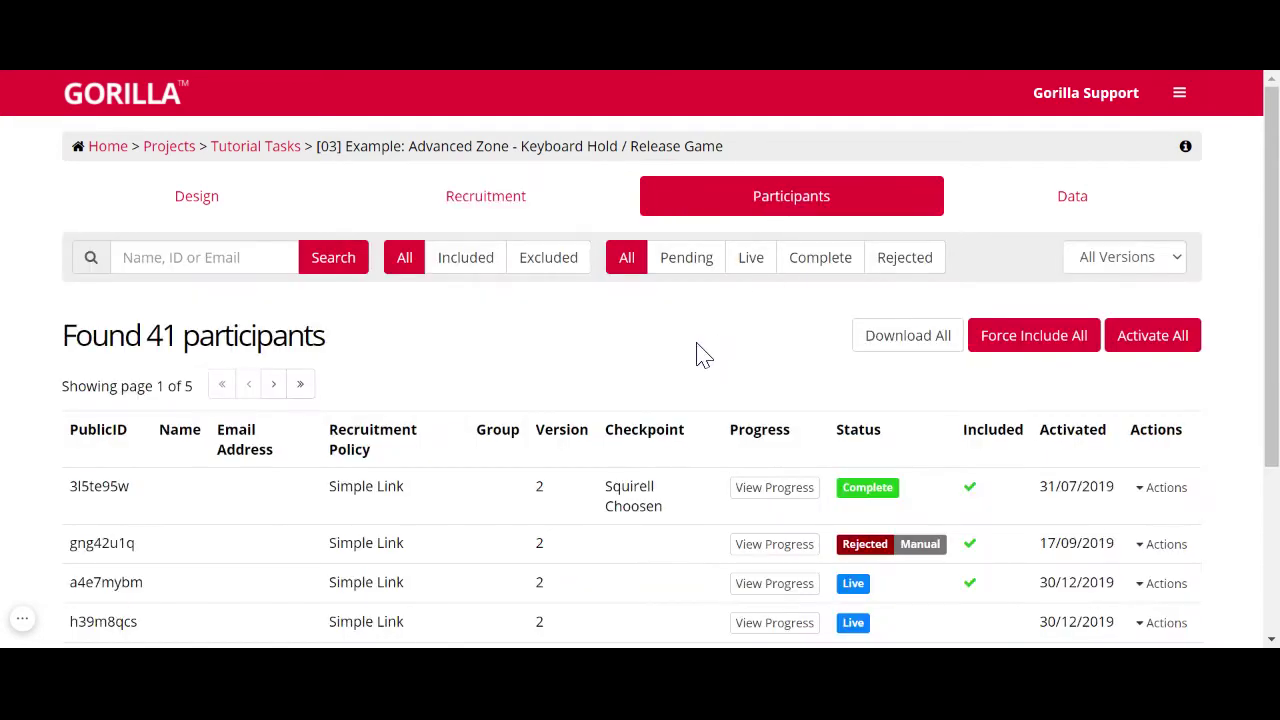
pyautogui.scroll(-3, 700, 353)
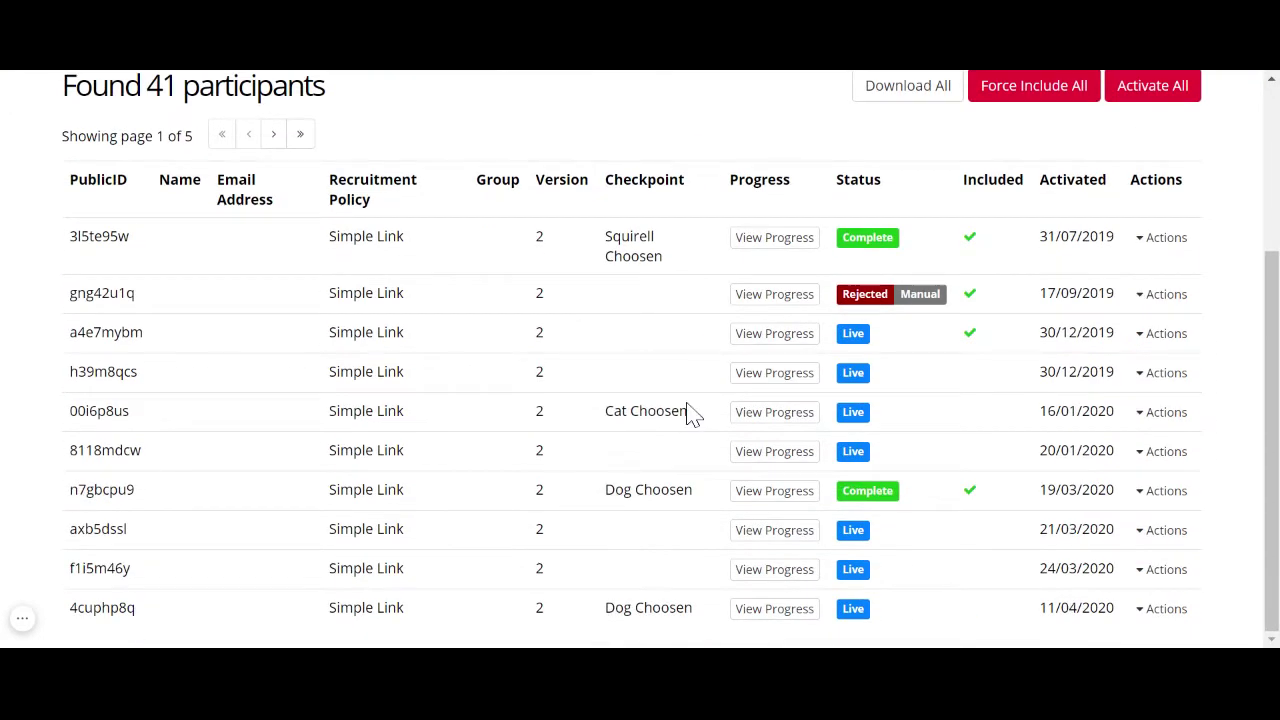
pyautogui.scroll(3, 690, 157)
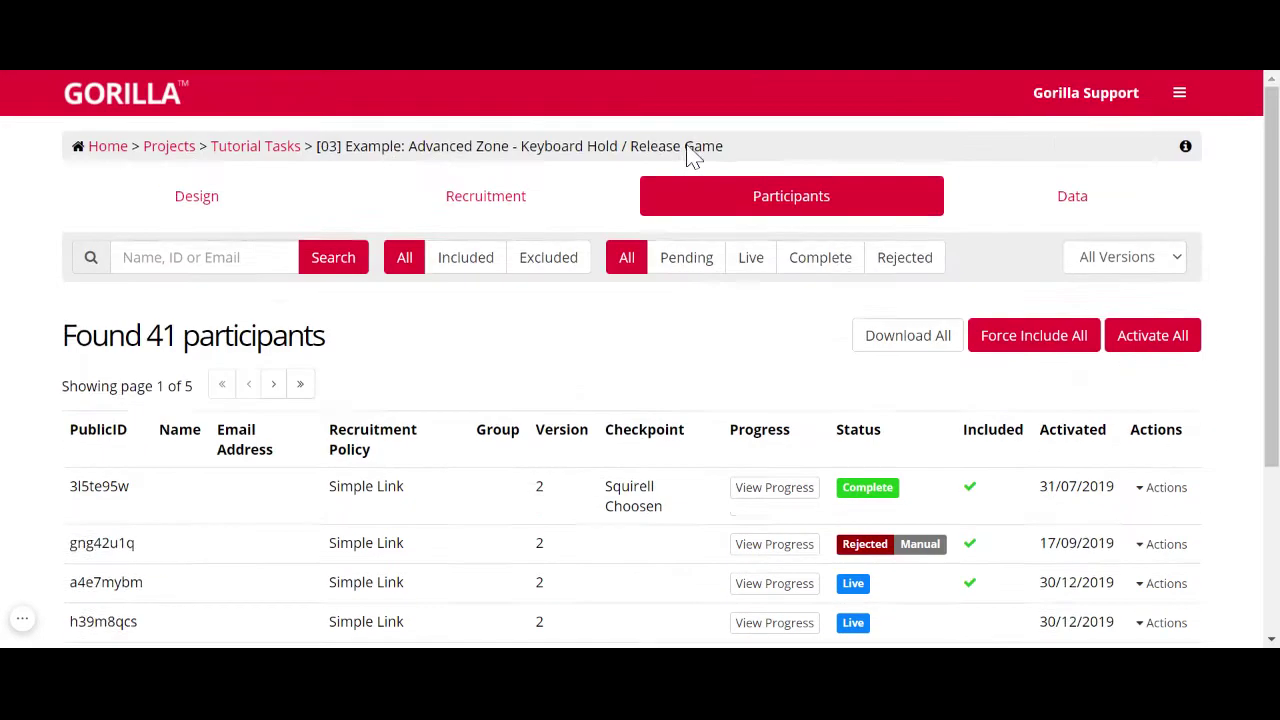
# Open the experiment's data overview and examine the CONSORT-style counts on the tree nodes
pyautogui.click(1030, 192)
pyautogui.scroll(-5, 811, 403)
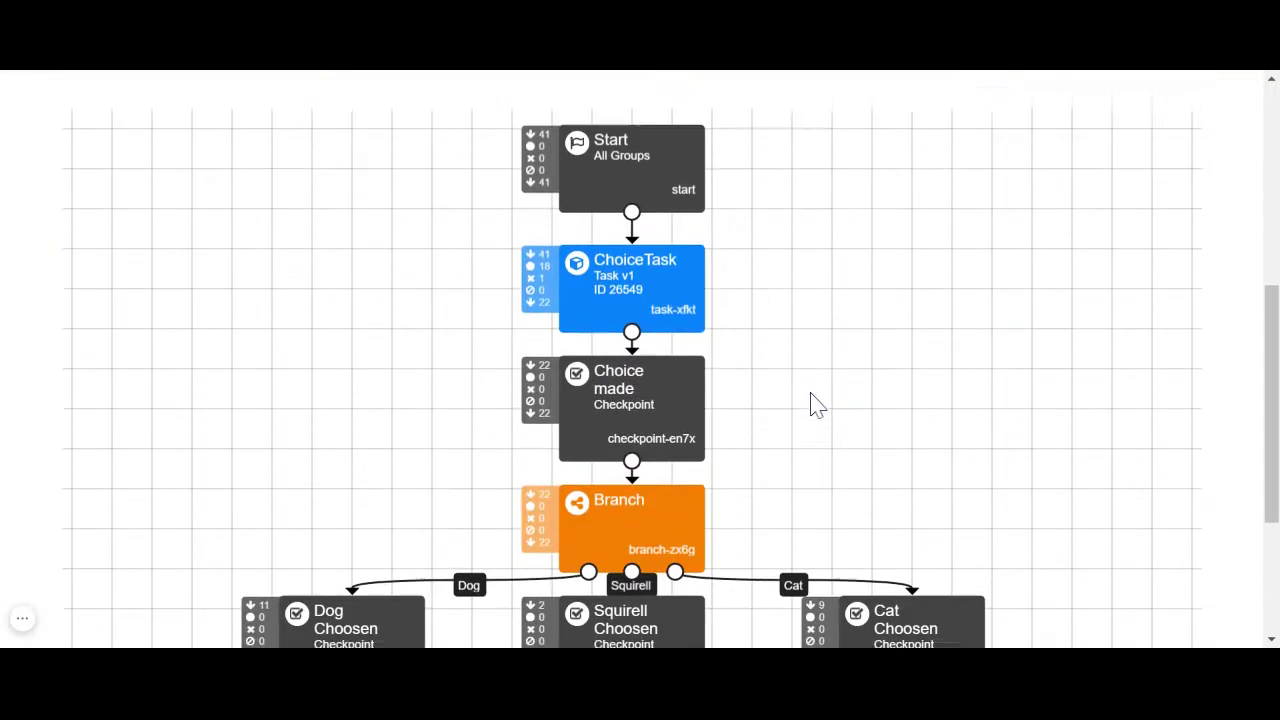
pyautogui.scroll(-2, 813, 405)
pyautogui.scroll(6, 811, 403)
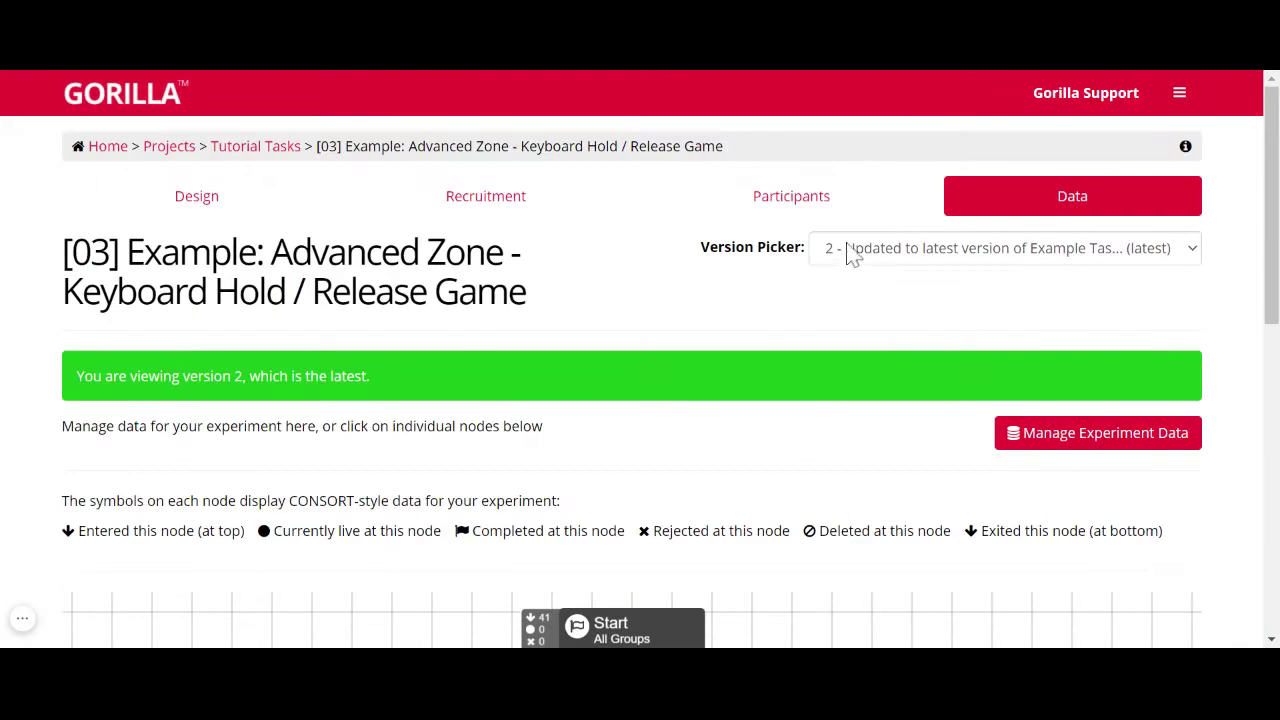
# Return to the participant list and examine the checkpoint, progress, status and inclusion details of each participant
pyautogui.click(809, 214)
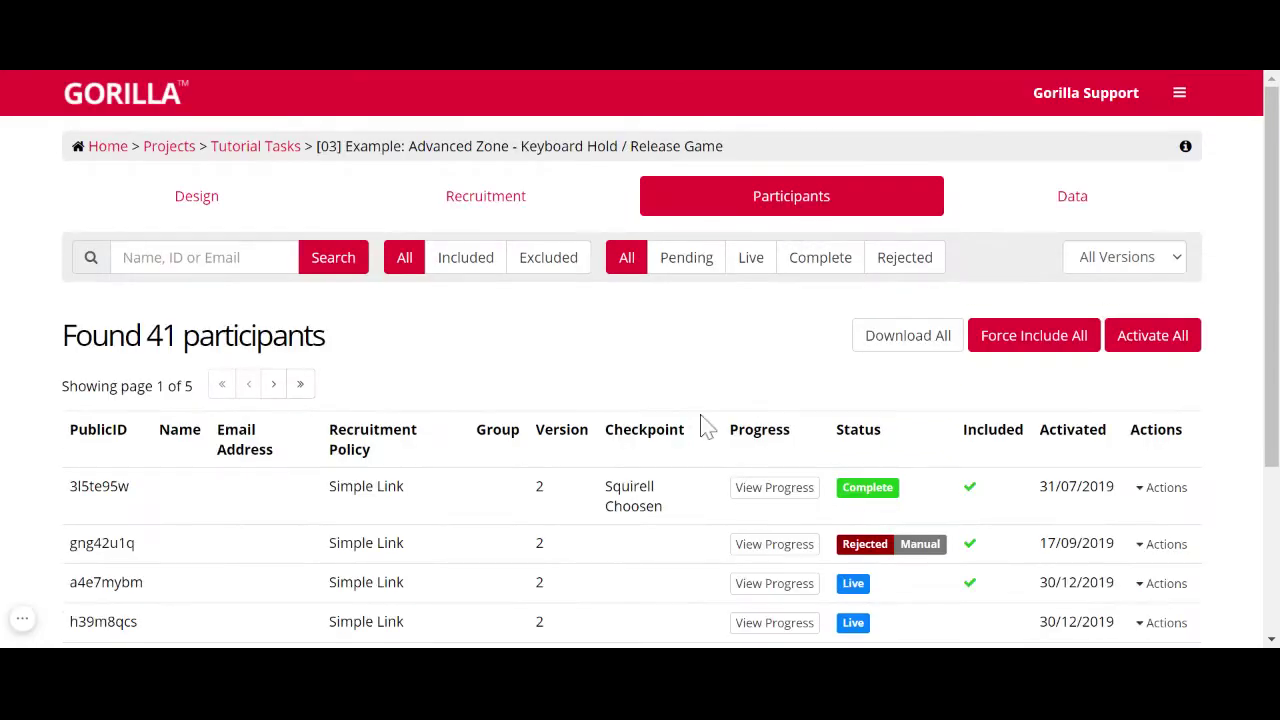
pyautogui.scroll(-2, 700, 423)
pyautogui.scroll(-2, 700, 423)
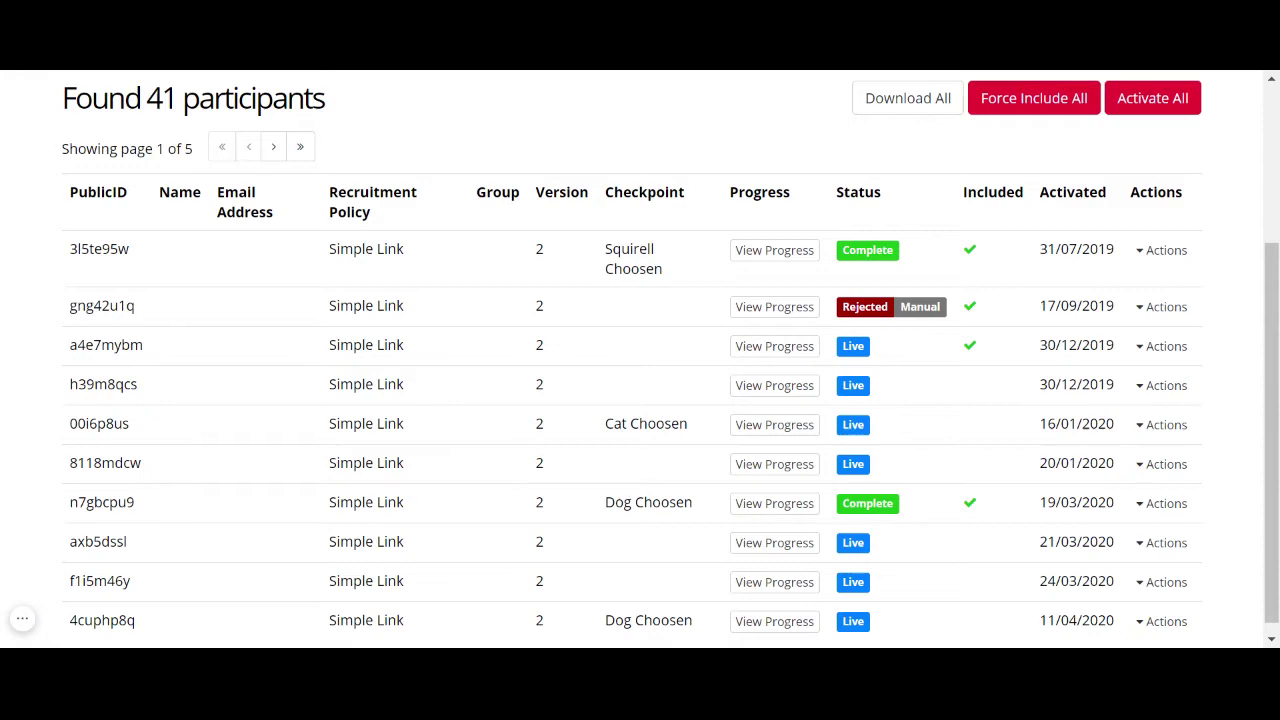
pyautogui.scroll(3, 523, 186)
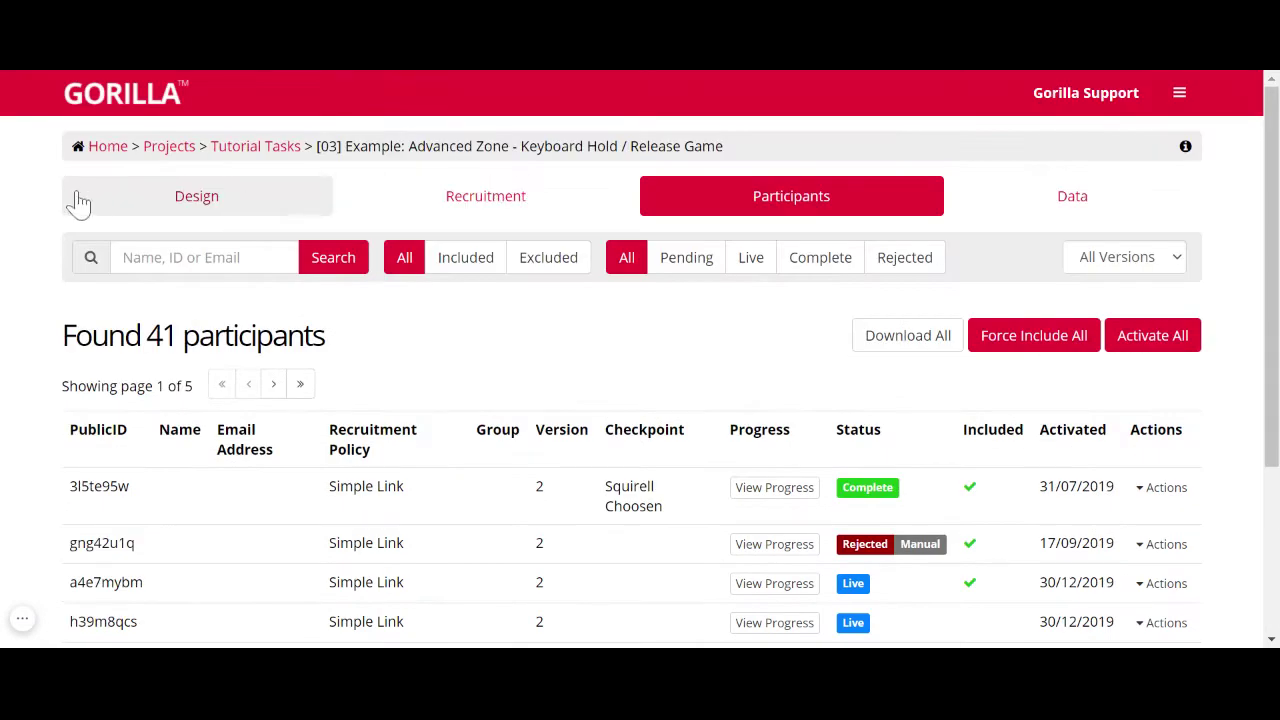
# Return to the experiment design and examine the tree's checkpoints, the Dog, Squirell and Cat branches, and the Finish node
pyautogui.click(175, 197)
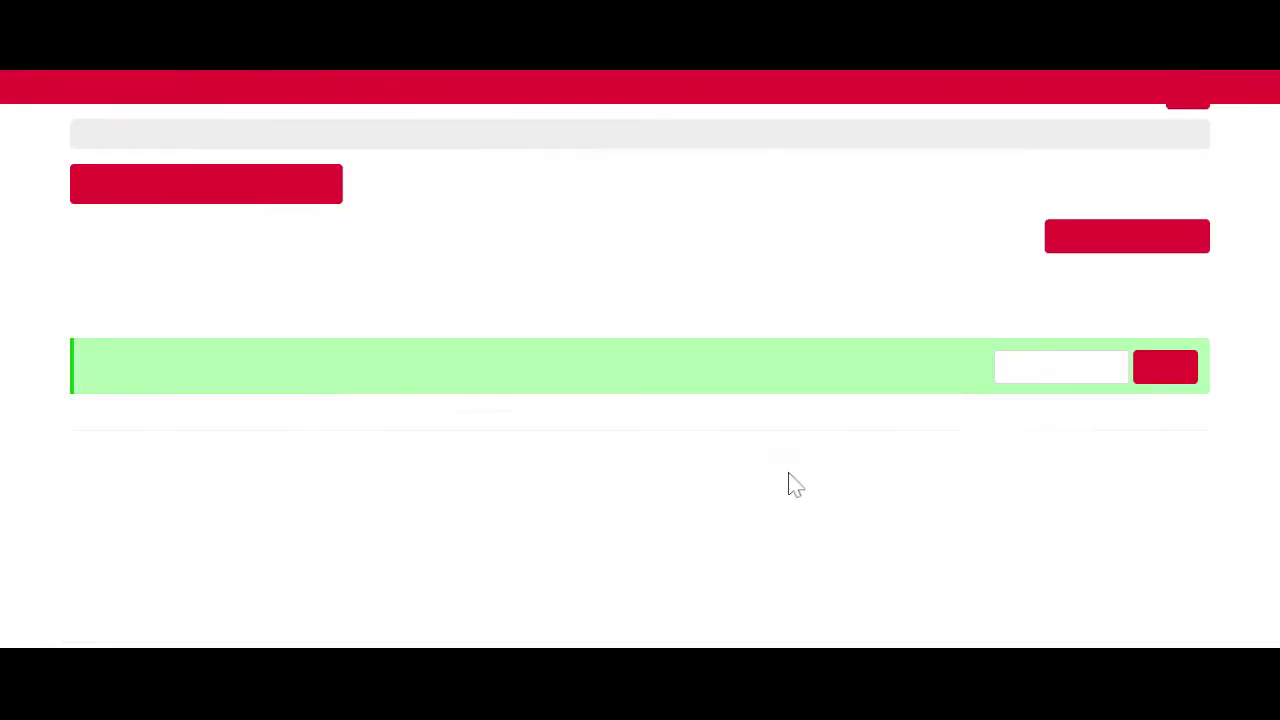
pyautogui.scroll(-3, 791, 486)
pyautogui.scroll(-2, 791, 486)
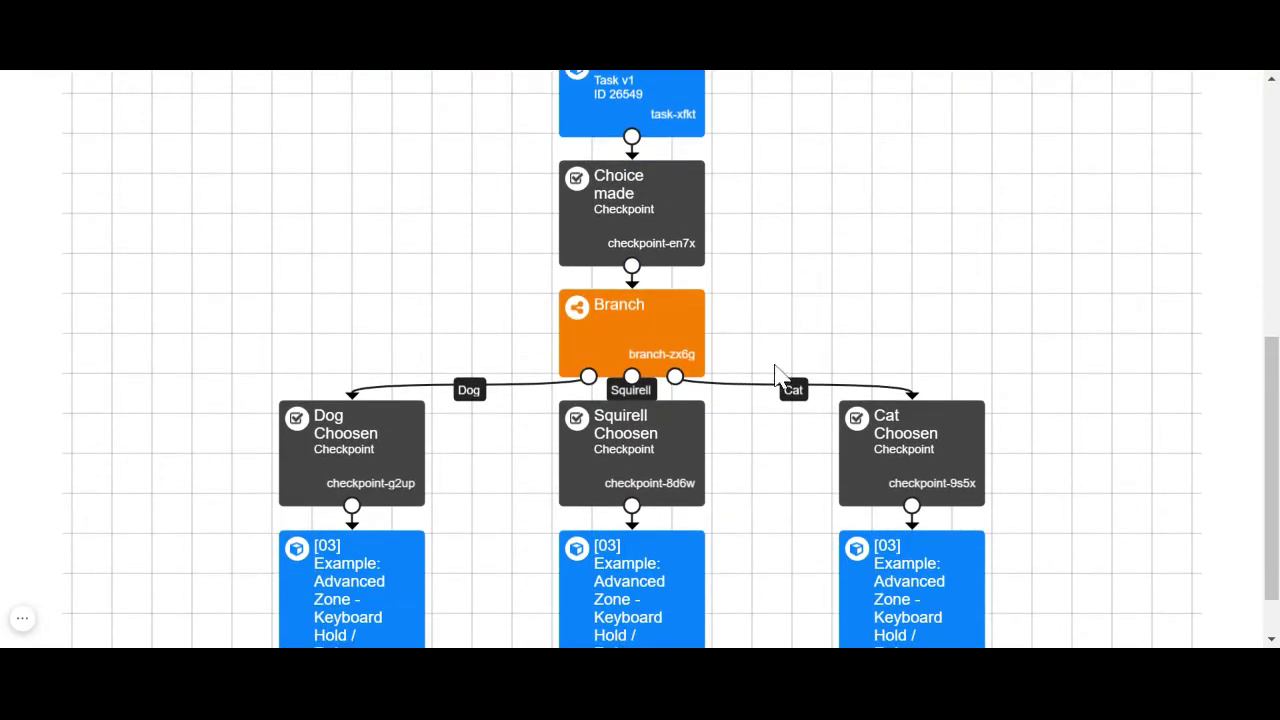
pyautogui.scroll(-1, 793, 340)
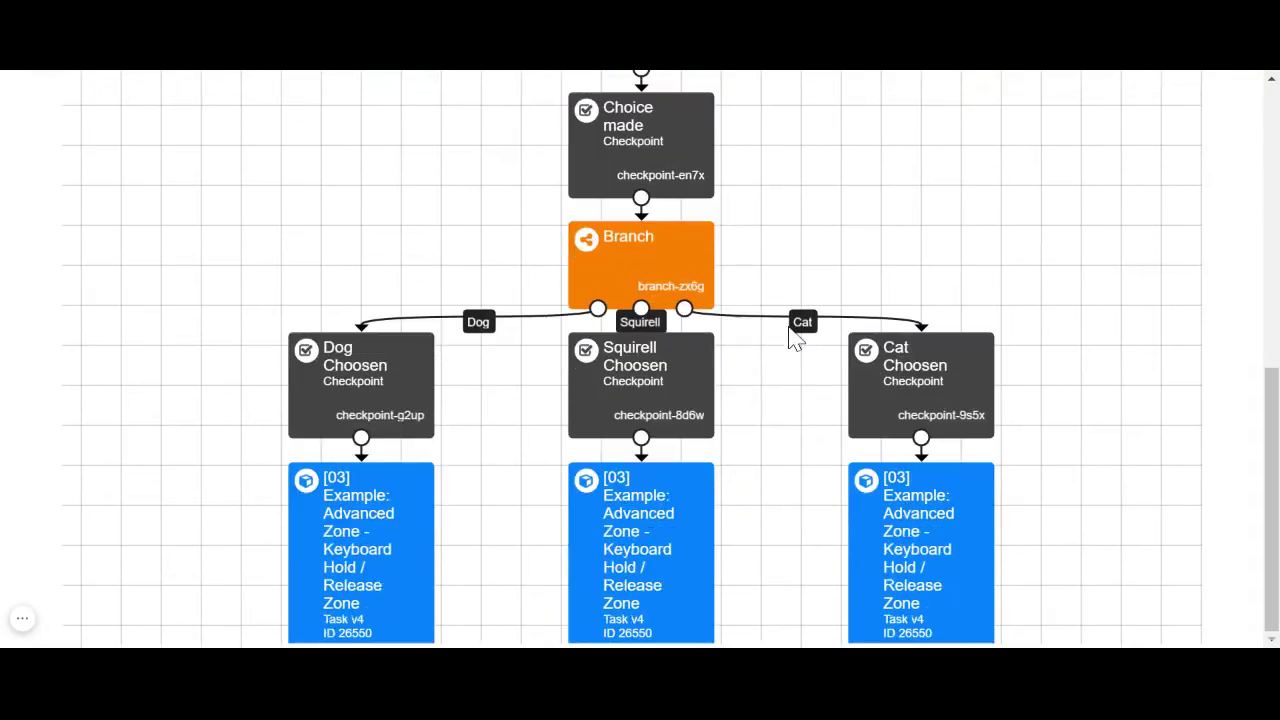
pyautogui.scroll(-4, 815, 508)
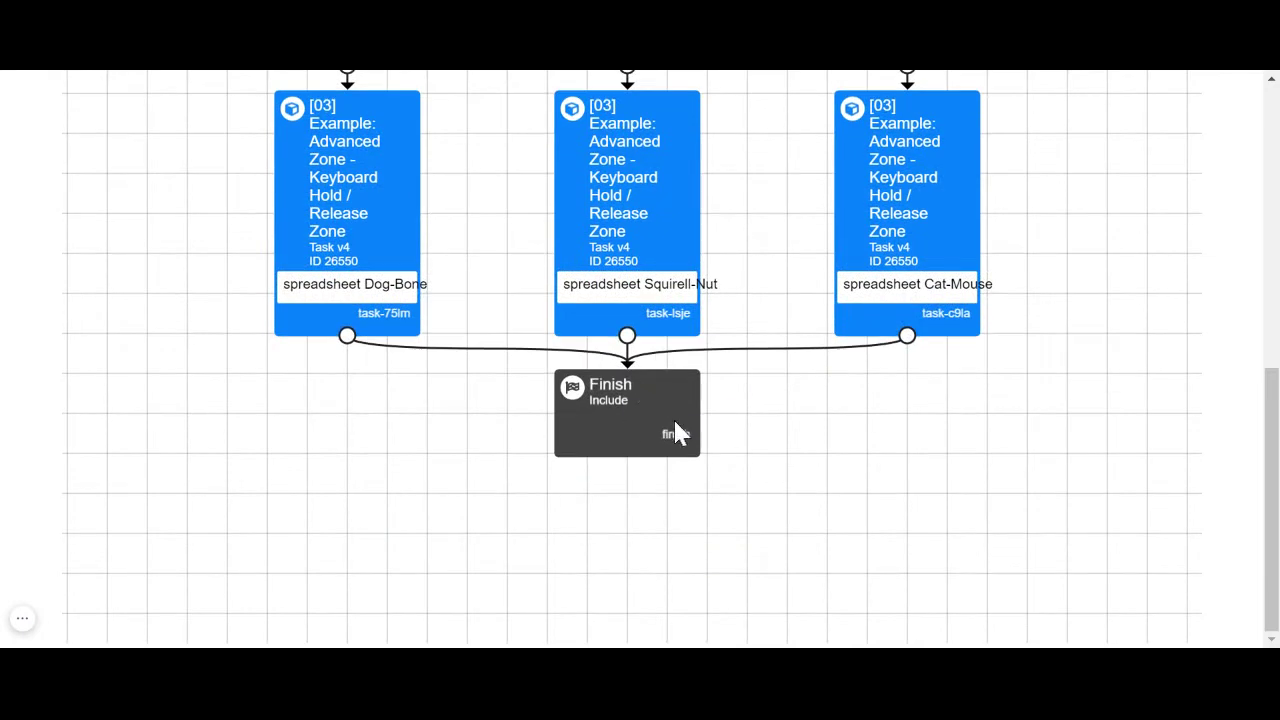
pyautogui.scroll(3, 737, 407)
pyautogui.scroll(1, 861, 339)
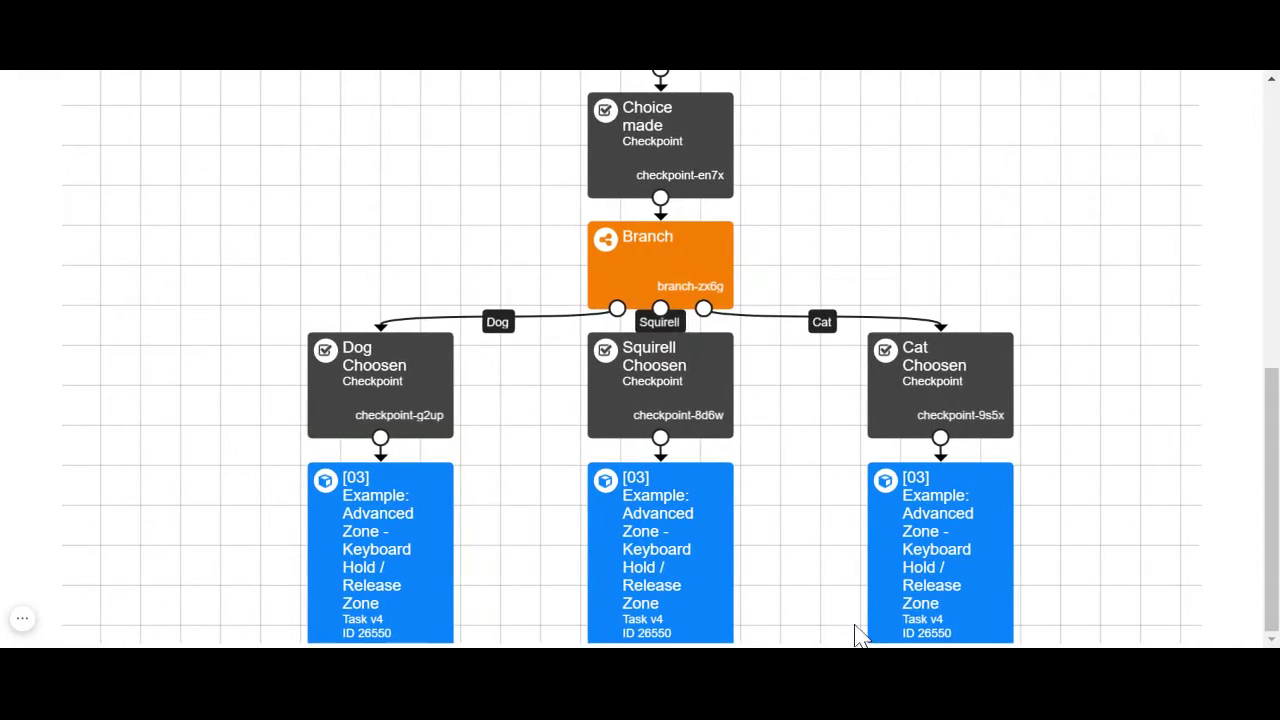
pyautogui.scroll(6, 789, 280)
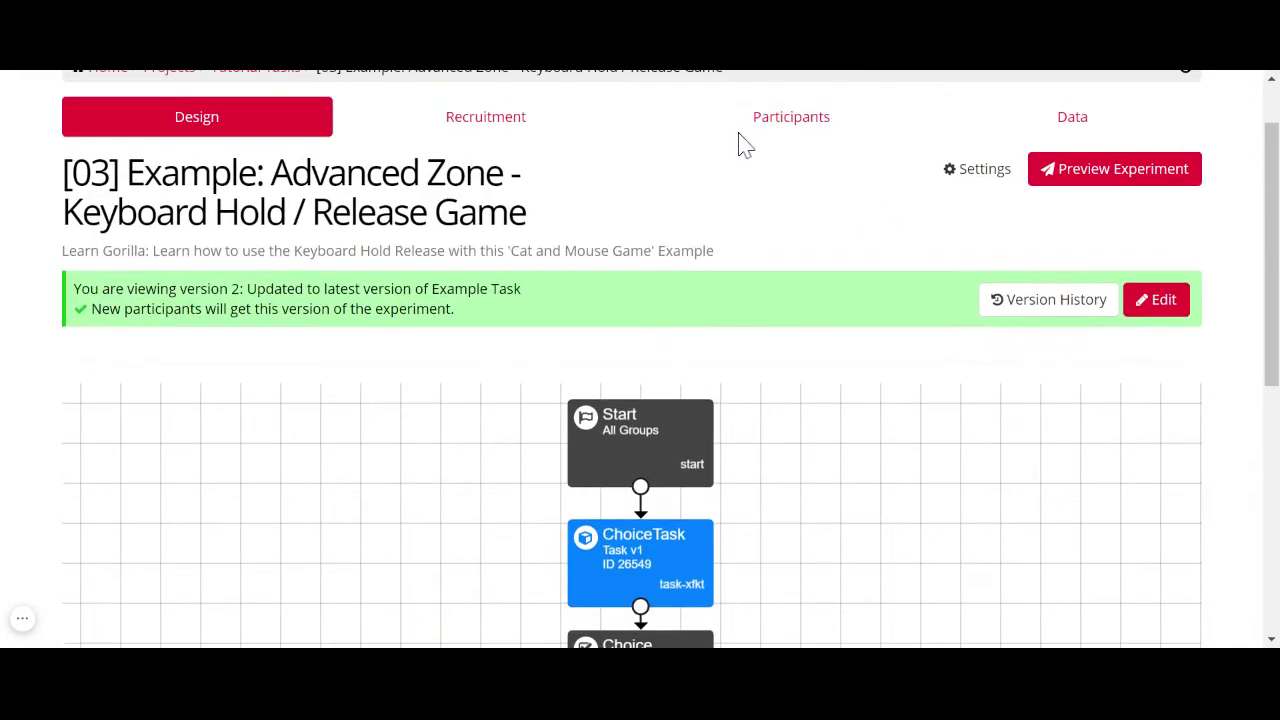
# Trace the participant route once more through the design tree, from ChoiceTask and its checkpoint to the Finish node
pyautogui.scroll(-2, 789, 426)
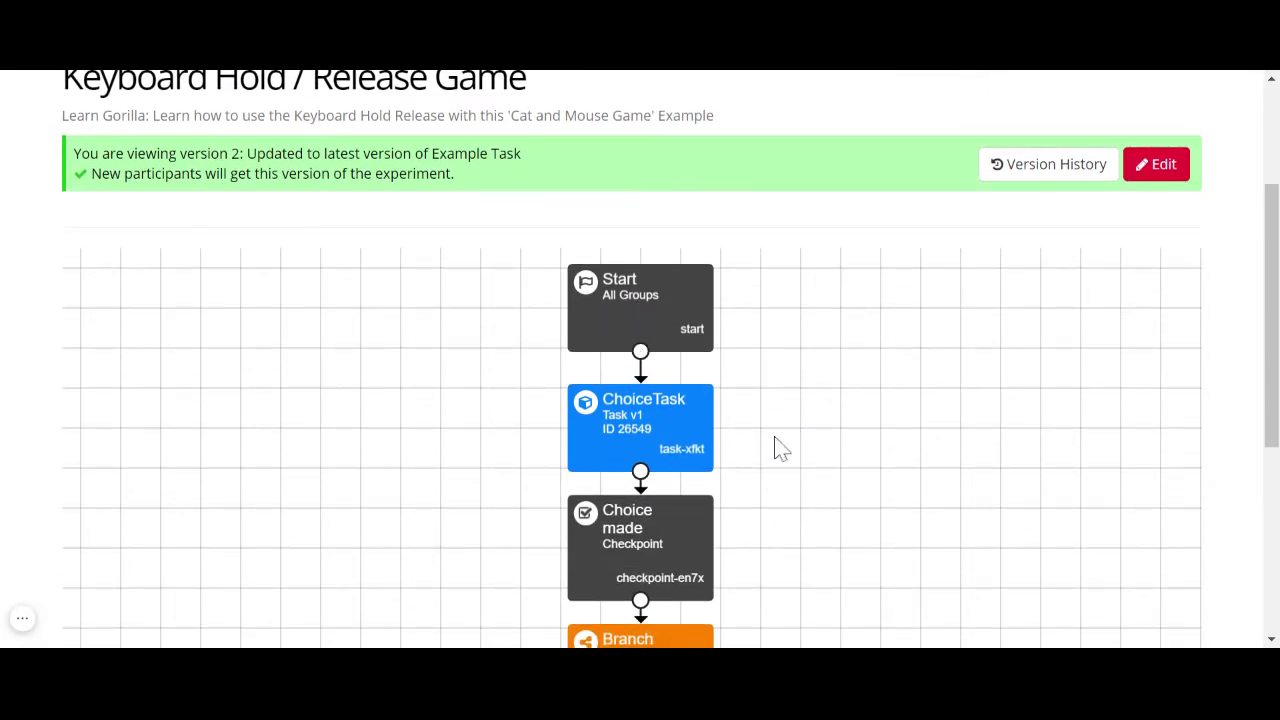
pyautogui.scroll(-3, 780, 447)
pyautogui.scroll(2, 780, 447)
pyautogui.scroll(-3, 640, 400)
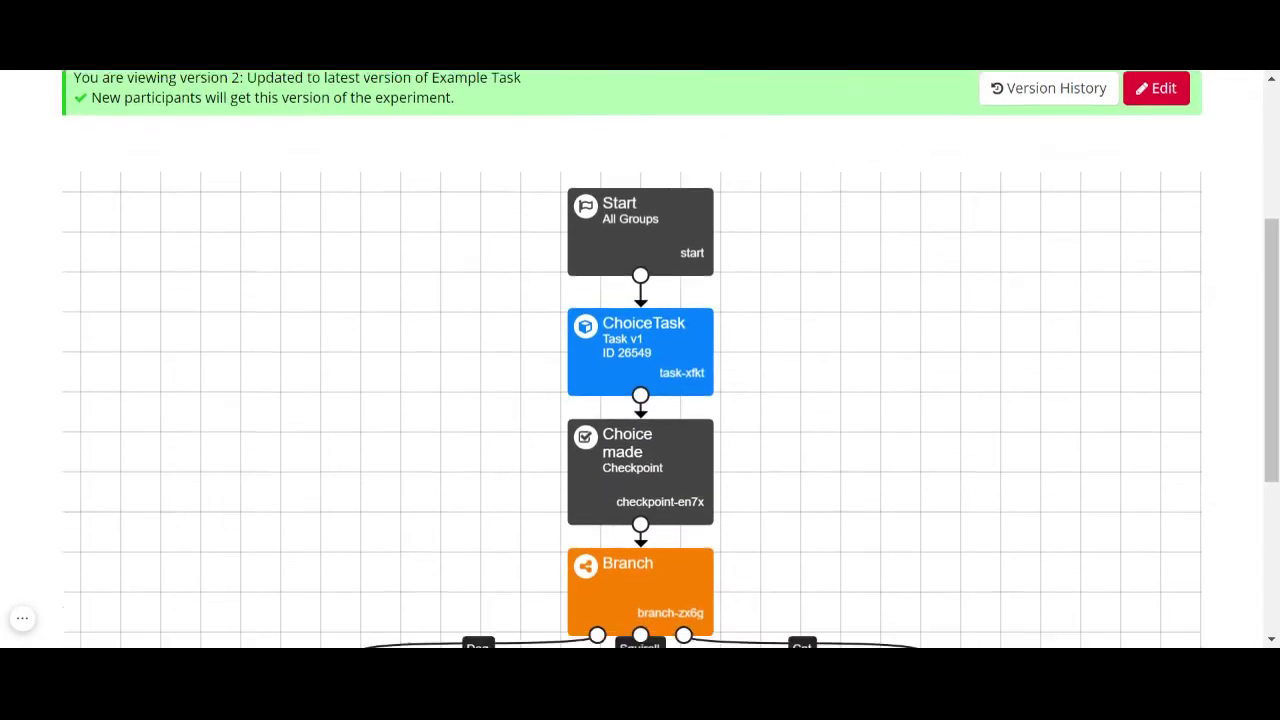
pyautogui.scroll(-3, 800, 578)
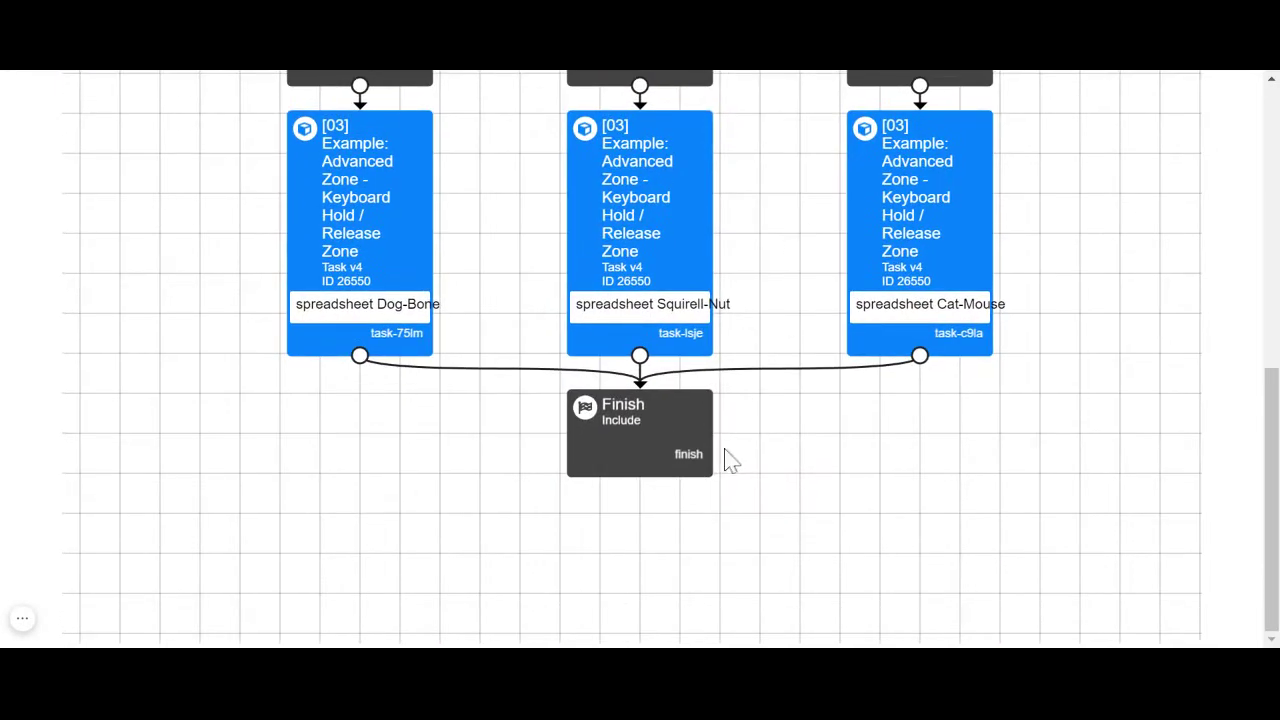
pyautogui.scroll(3, 840, 185)
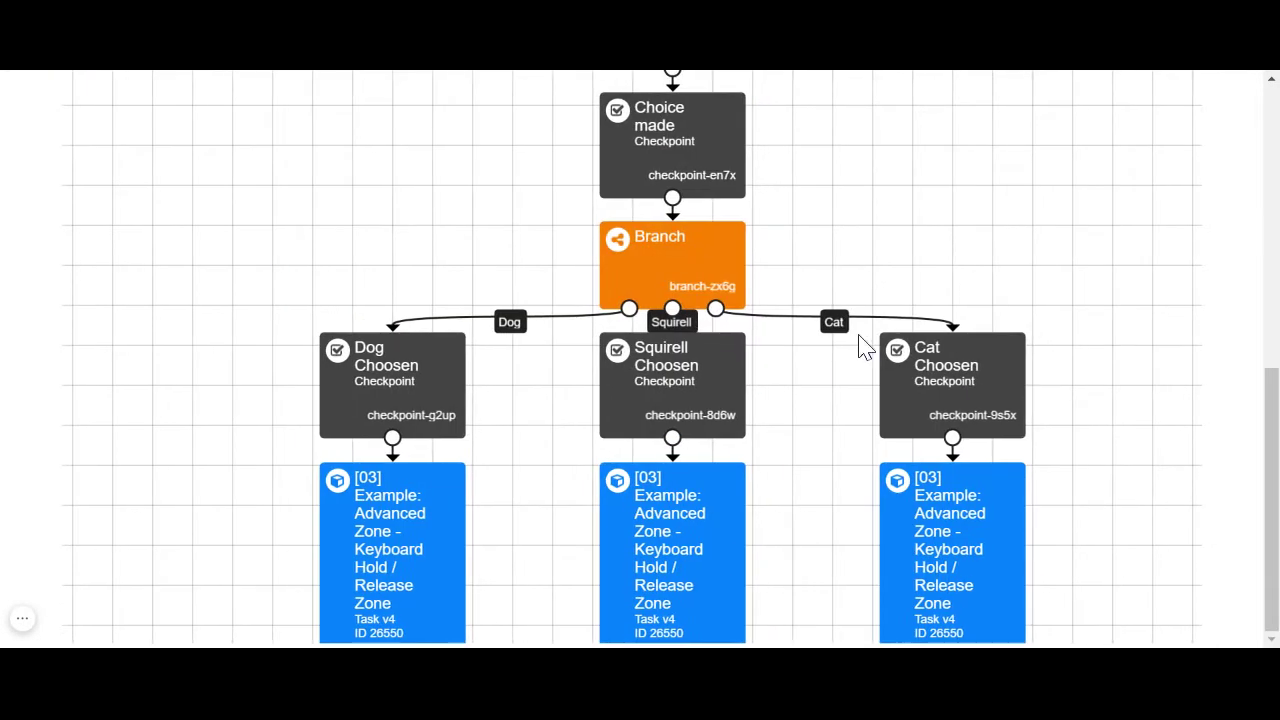
pyautogui.scroll(3, 834, 240)
pyautogui.scroll(3, 834, 240)
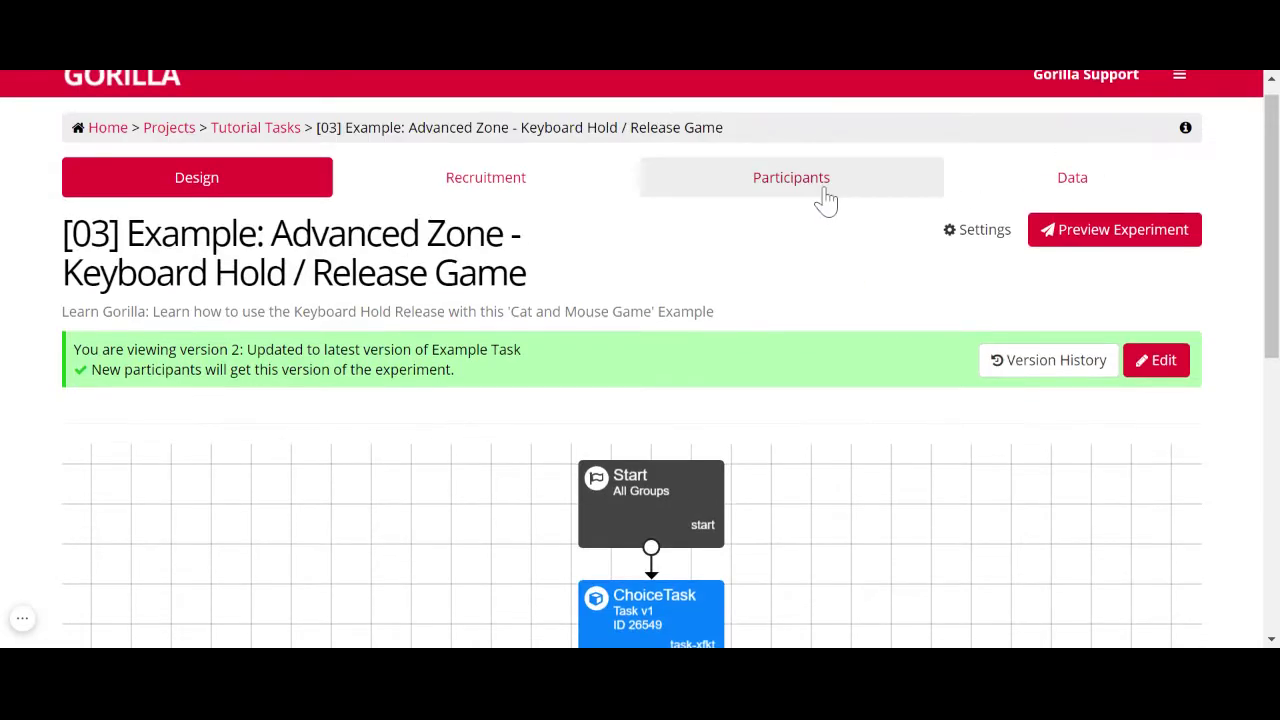
# Reopen the participant list and compare the latest checkpoint and status across the listed participants
pyautogui.click(826, 200)
pyautogui.scroll(-1, 929, 565)
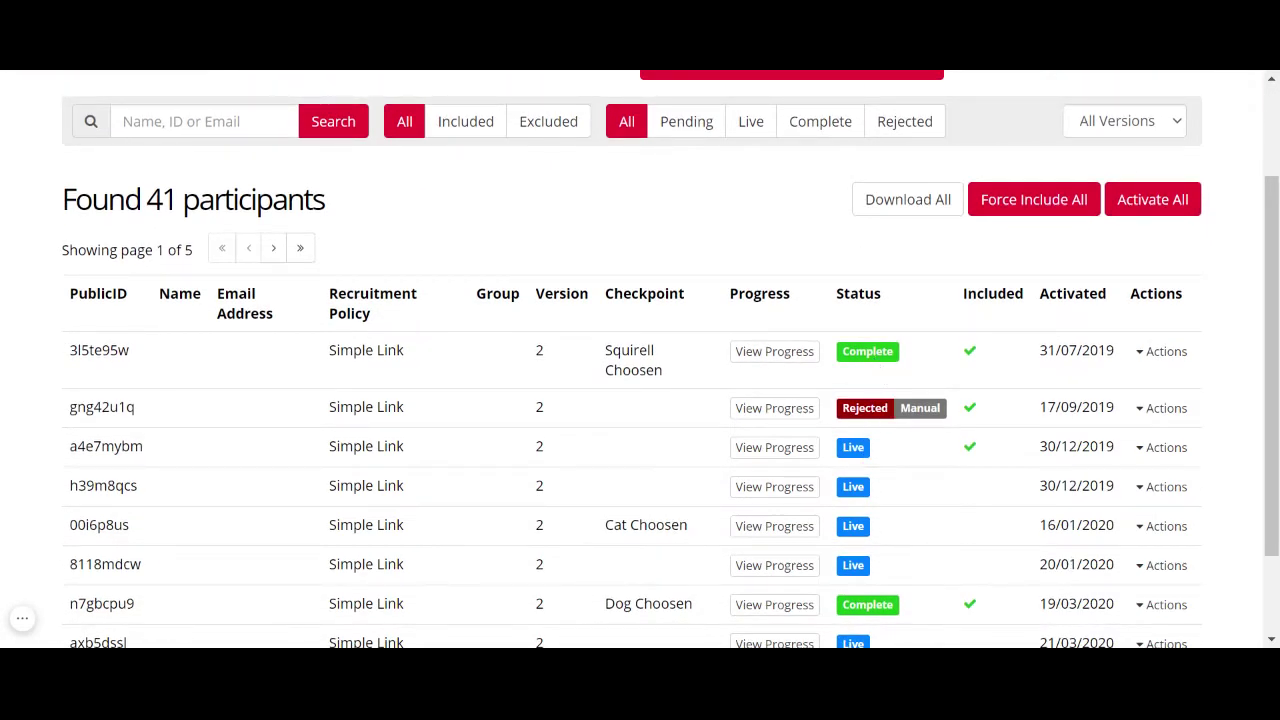
pyautogui.scroll(-1, 927, 563)
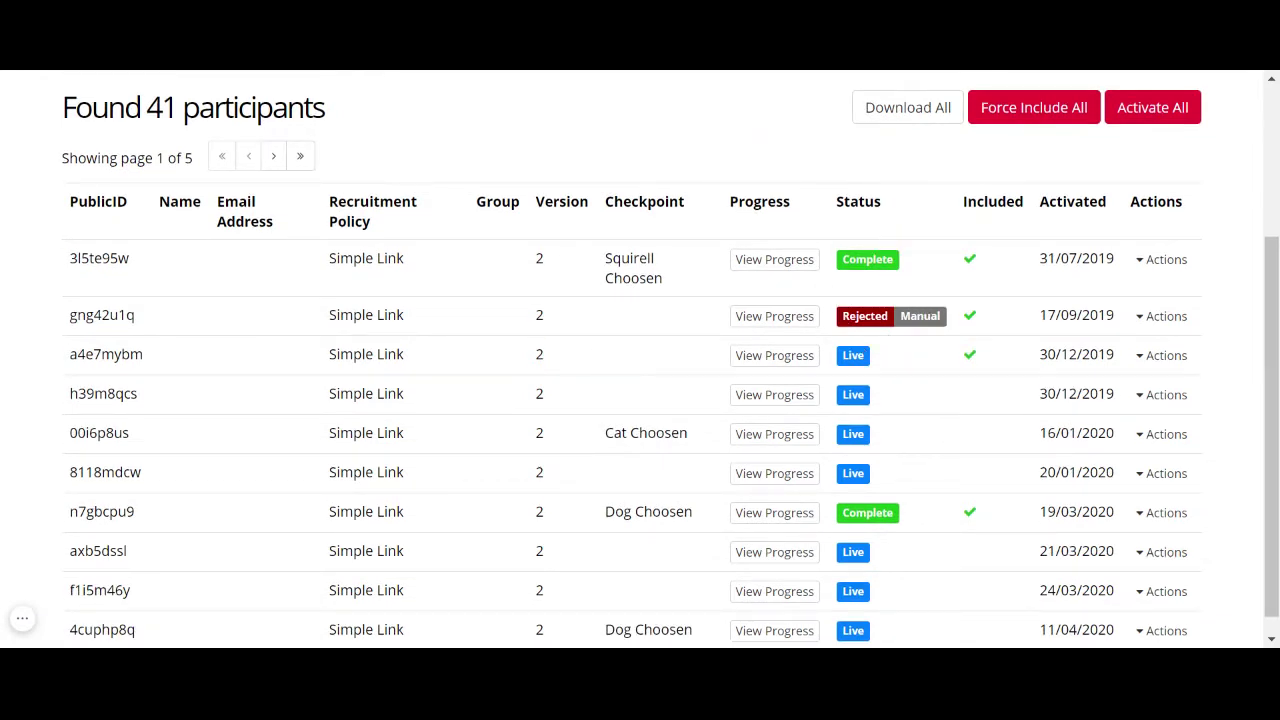
pyautogui.scroll(-1, 958, 423)
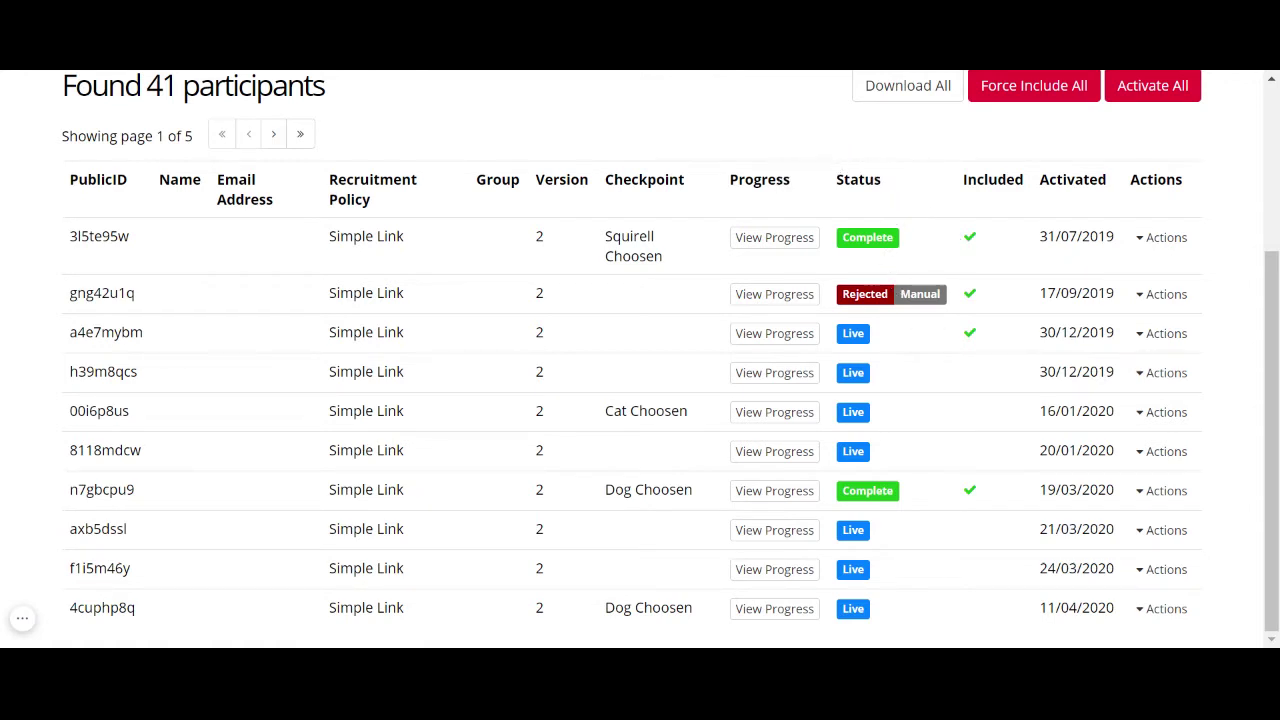
# View the progress of the first listed, completed participant from start to finish, including node times and durations, and close it
pyautogui.click(776, 242)
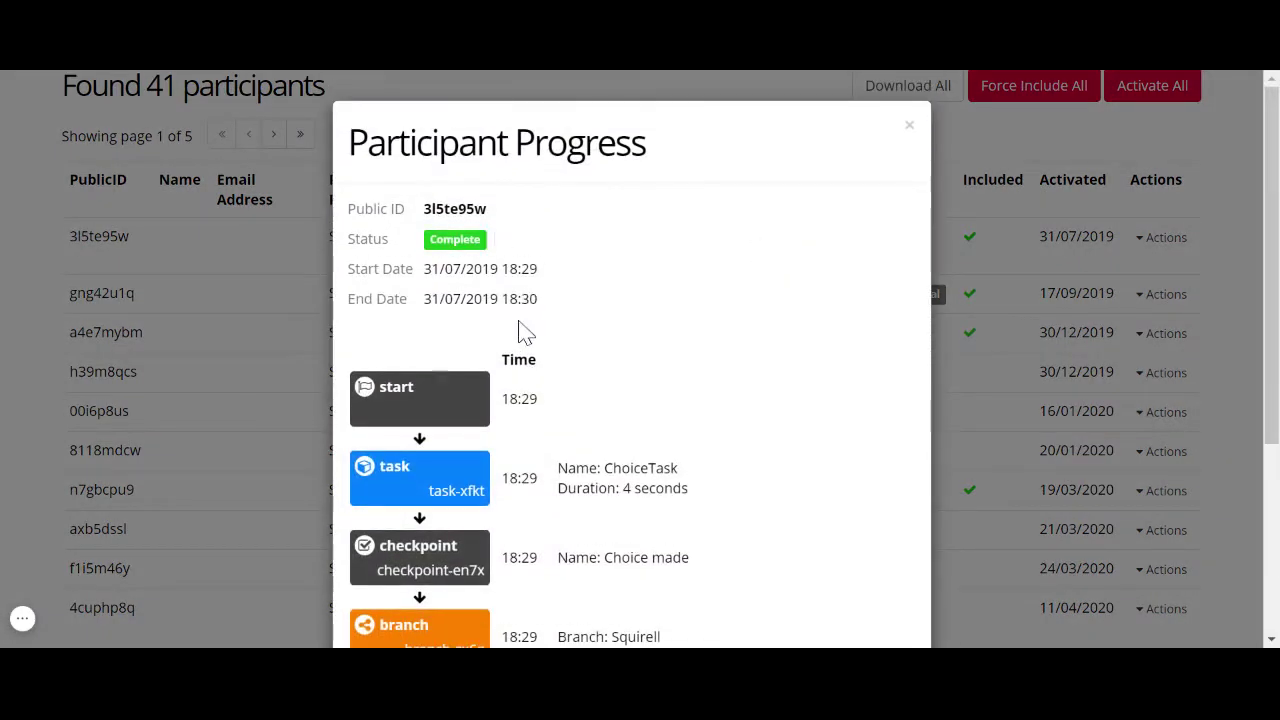
pyautogui.scroll(-1, 545, 500)
pyautogui.scroll(-1, 545, 500)
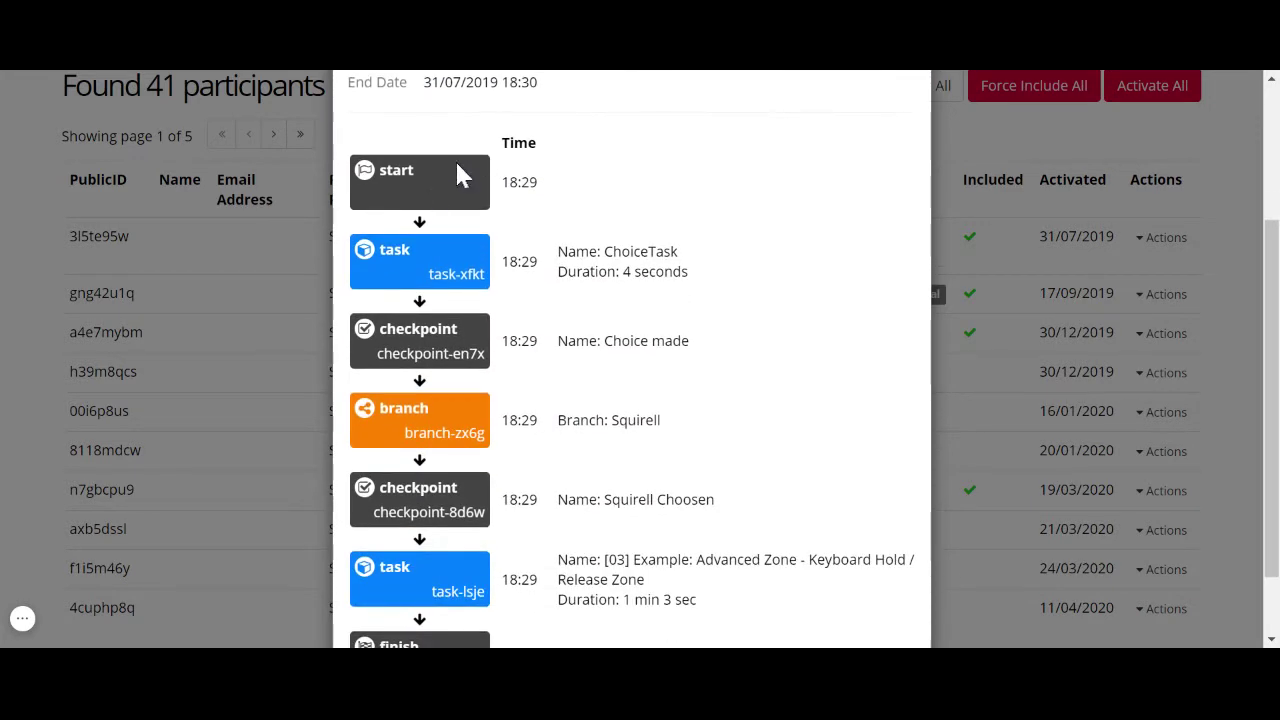
pyautogui.scroll(-1, 545, 368)
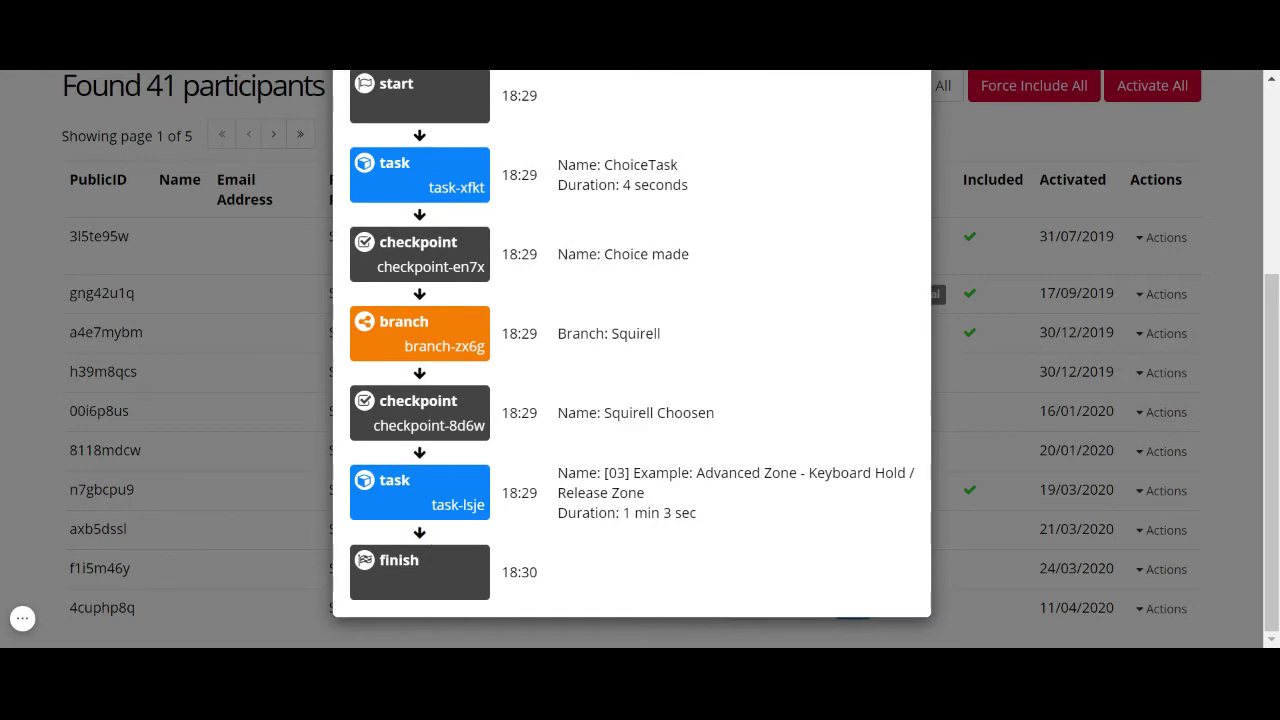
pyautogui.scroll(3, 591, 386)
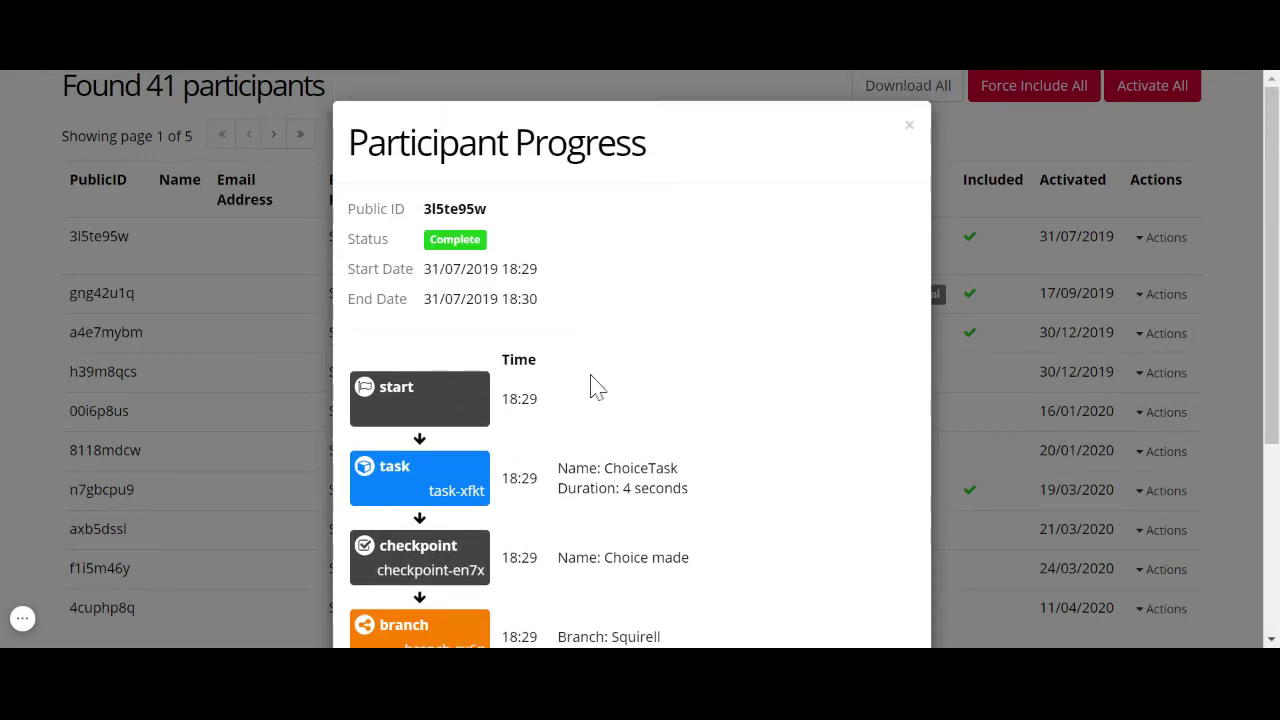
pyautogui.click(909, 125)
# View the progress of the included Live participant activated on 30/12/2019 and close it
pyautogui.scroll(4, 926, 230)
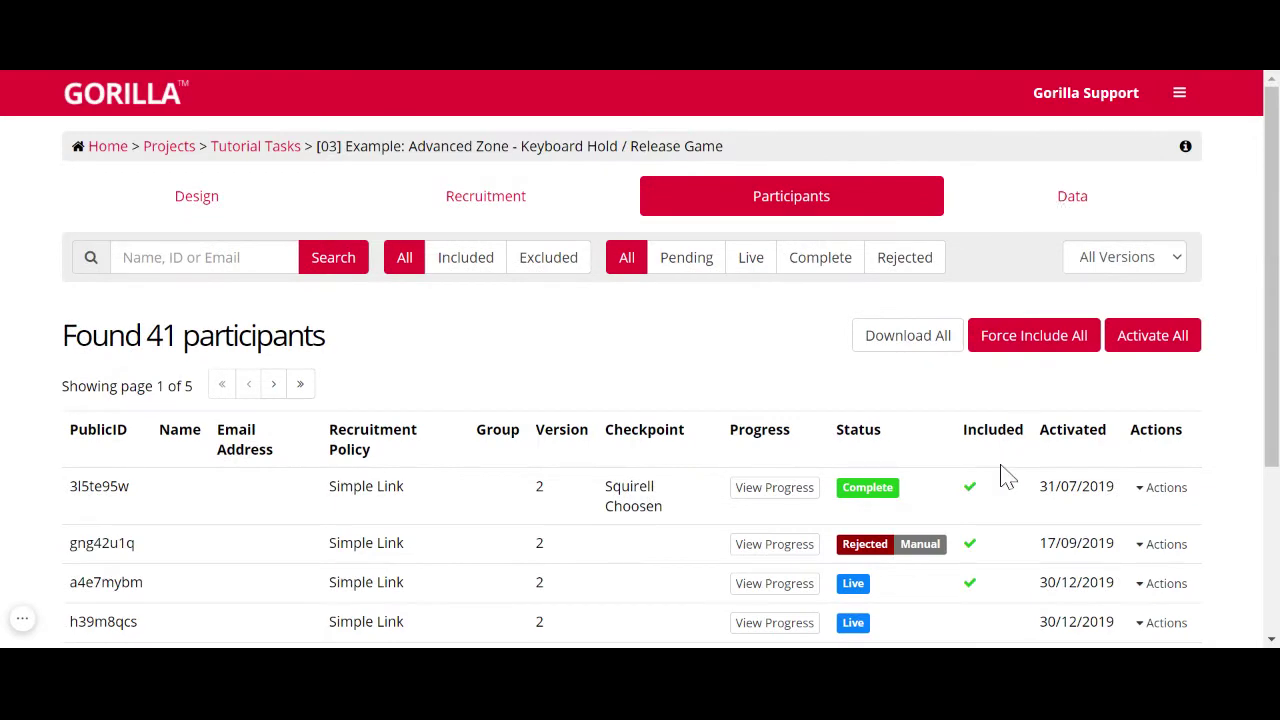
pyautogui.scroll(-3, 1006, 477)
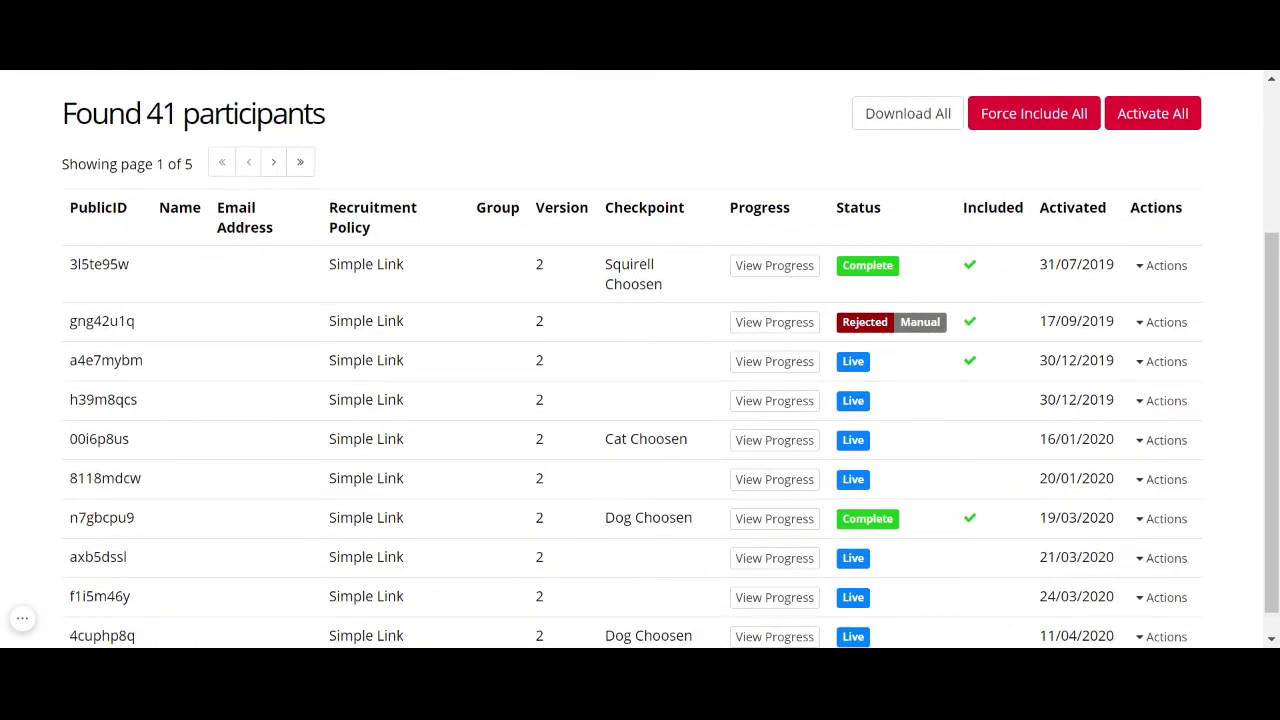
pyautogui.click(788, 364)
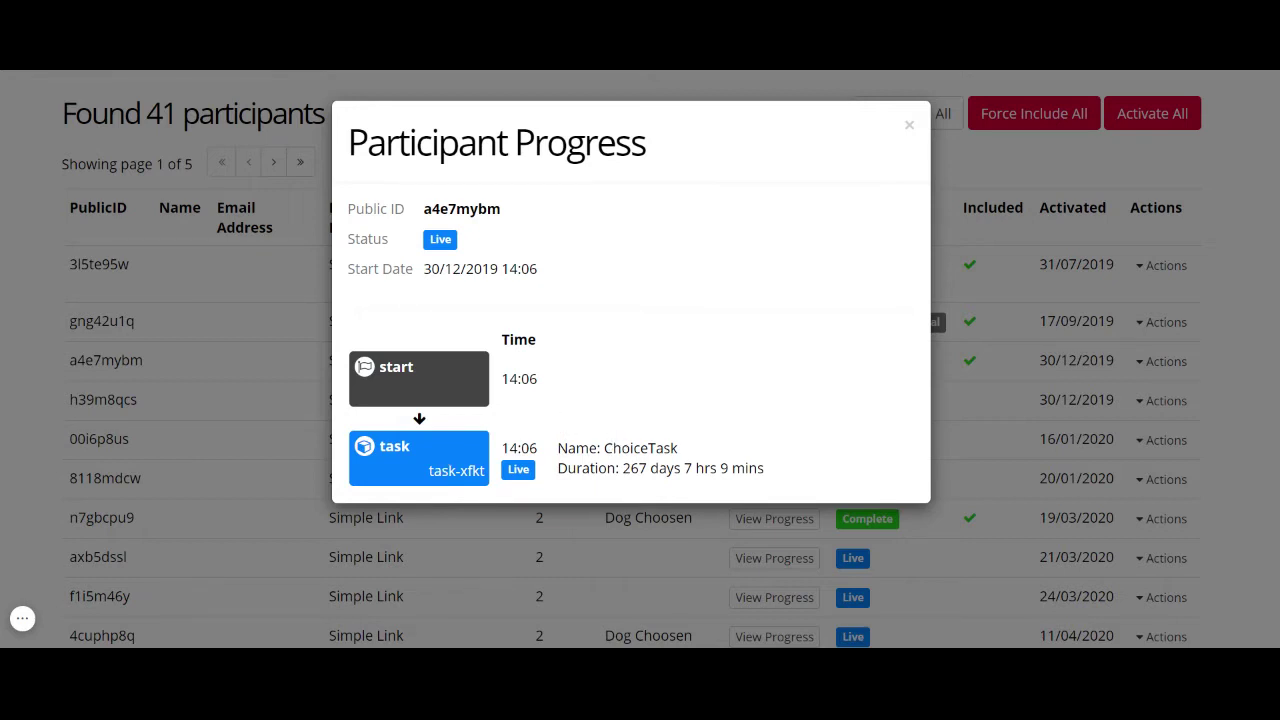
pyautogui.click(909, 125)
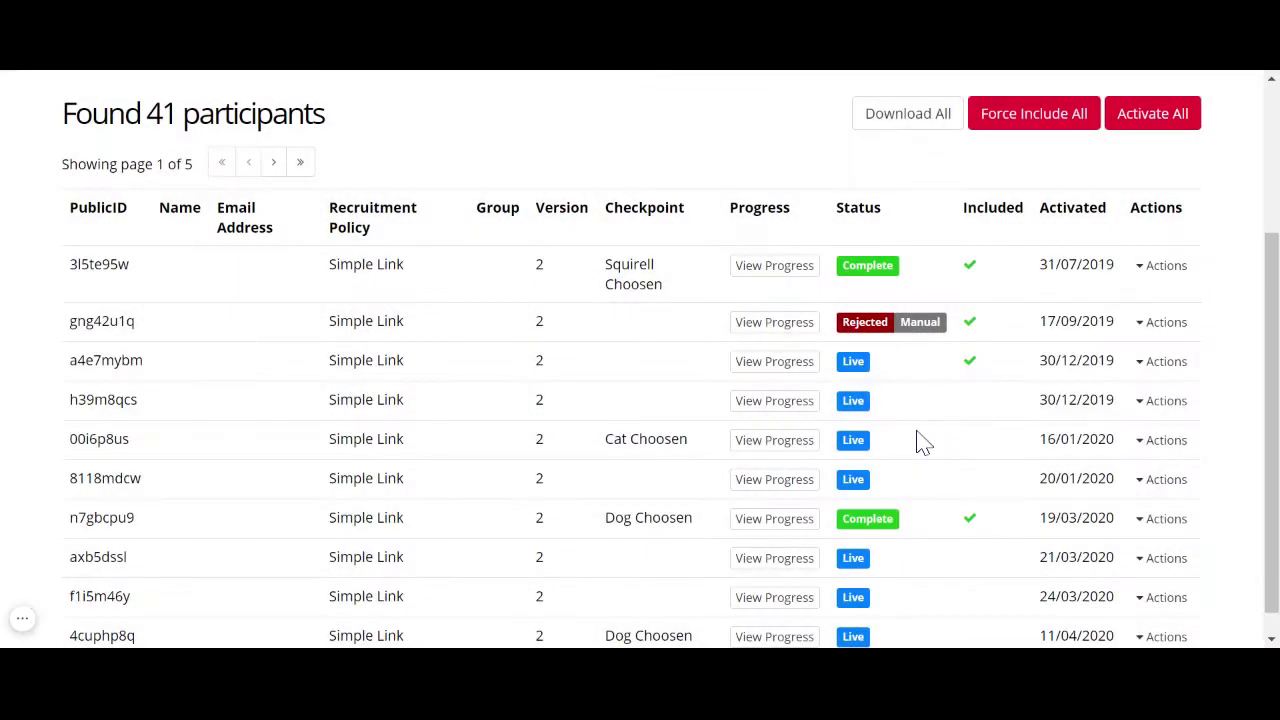
# View the progress of the Live participant activated on 16/01/2020, down to the task still in progress, and close it
pyautogui.scroll(-1, 920, 444)
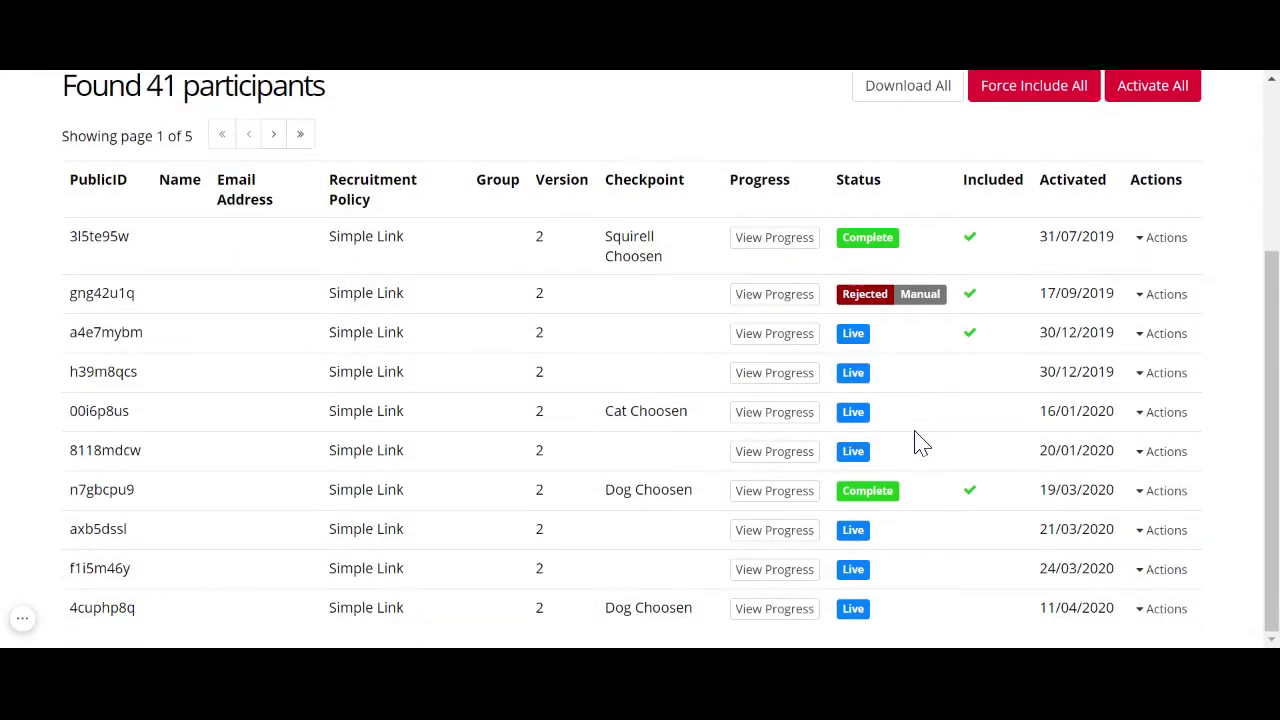
pyautogui.click(789, 420)
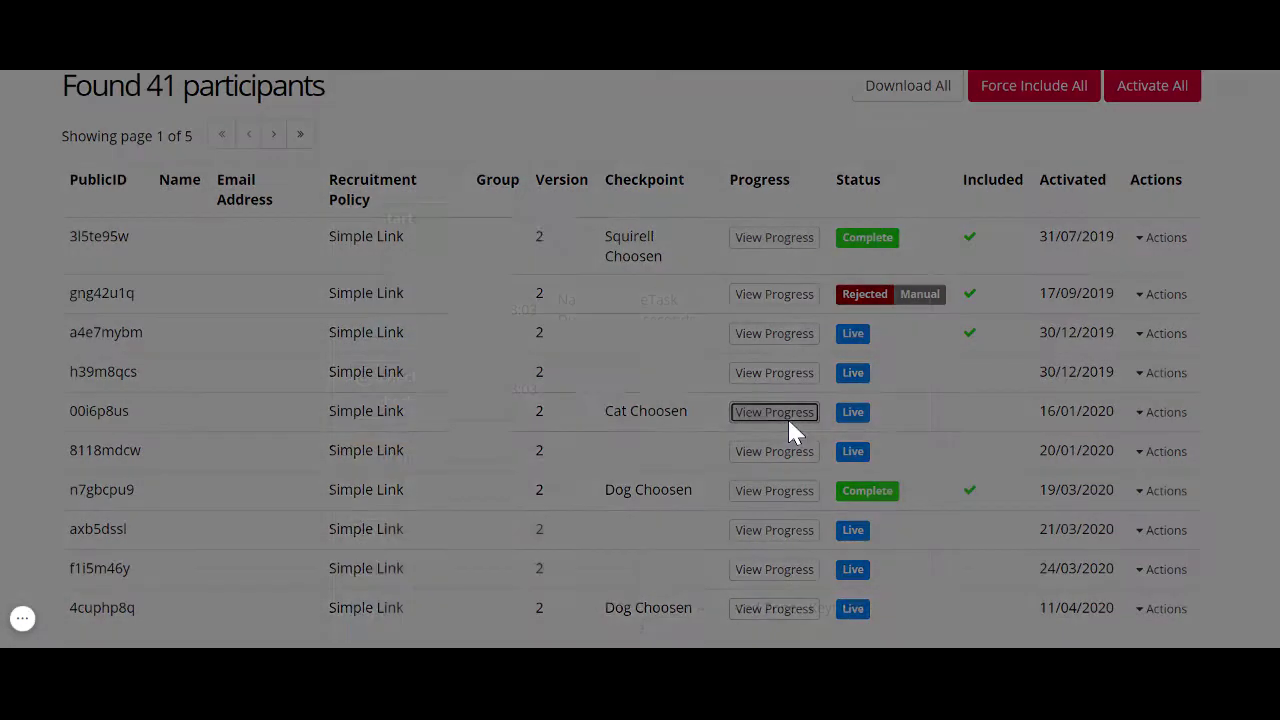
pyautogui.scroll(-2, 787, 416)
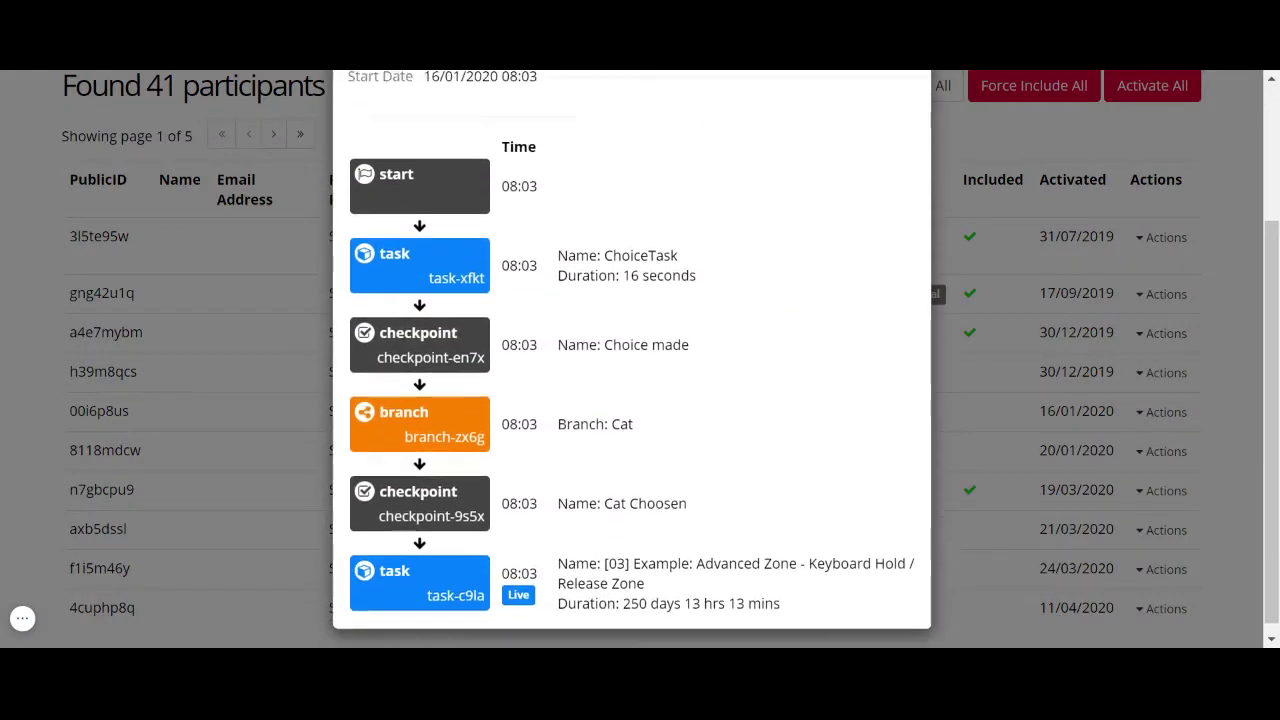
pyautogui.scroll(1, 440, 305)
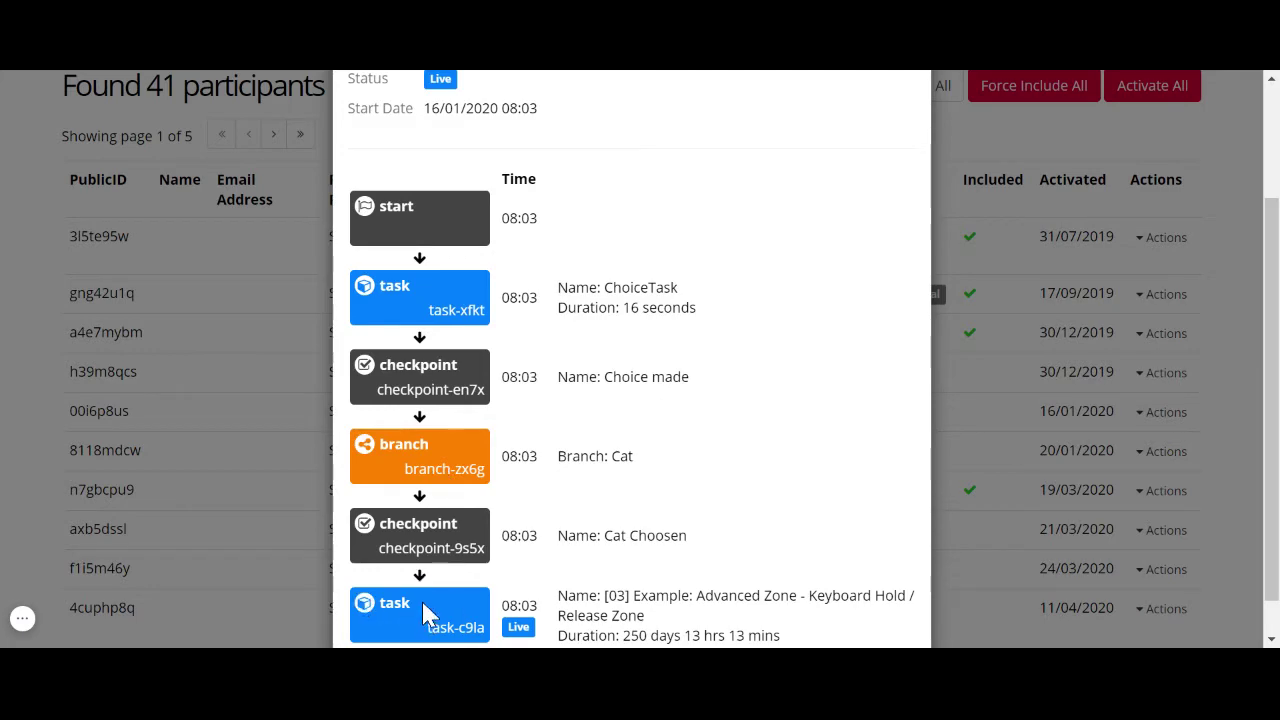
pyautogui.scroll(3, 677, 371)
pyautogui.click(912, 127)
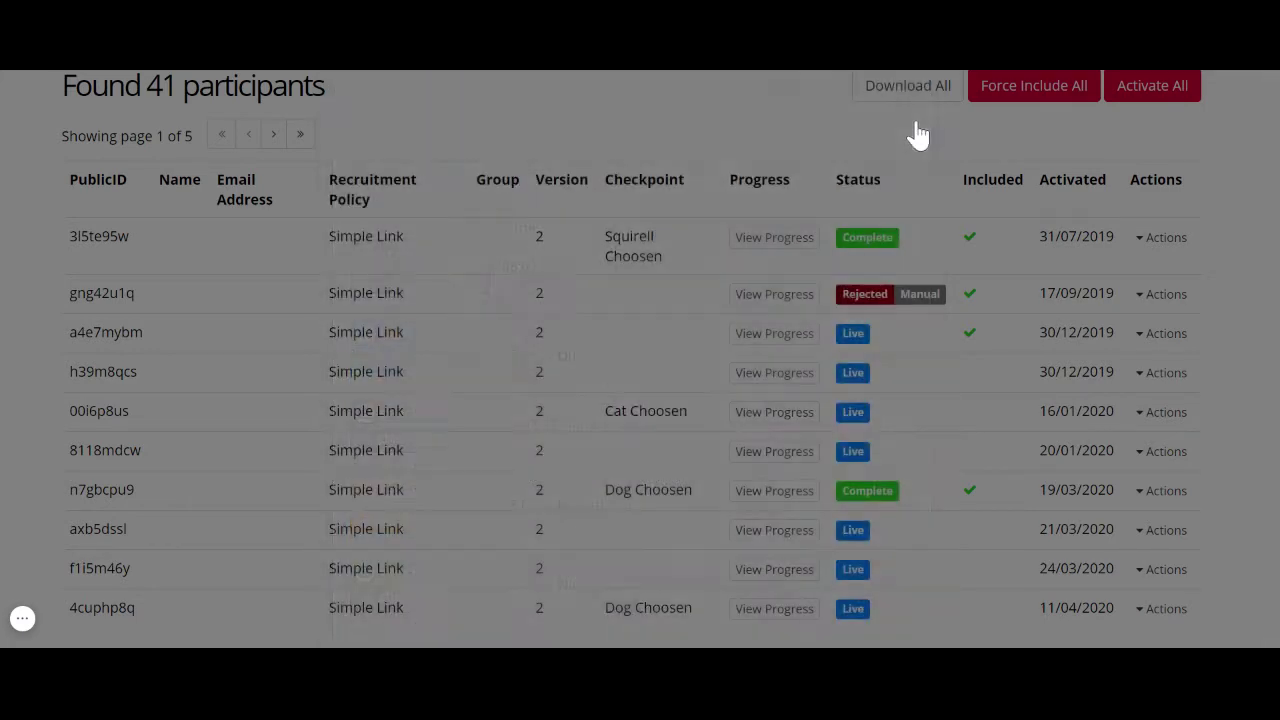
# Reopen the experiment design, look over its tree and start editing it as version 3
pyautogui.scroll(3, 570, 150)
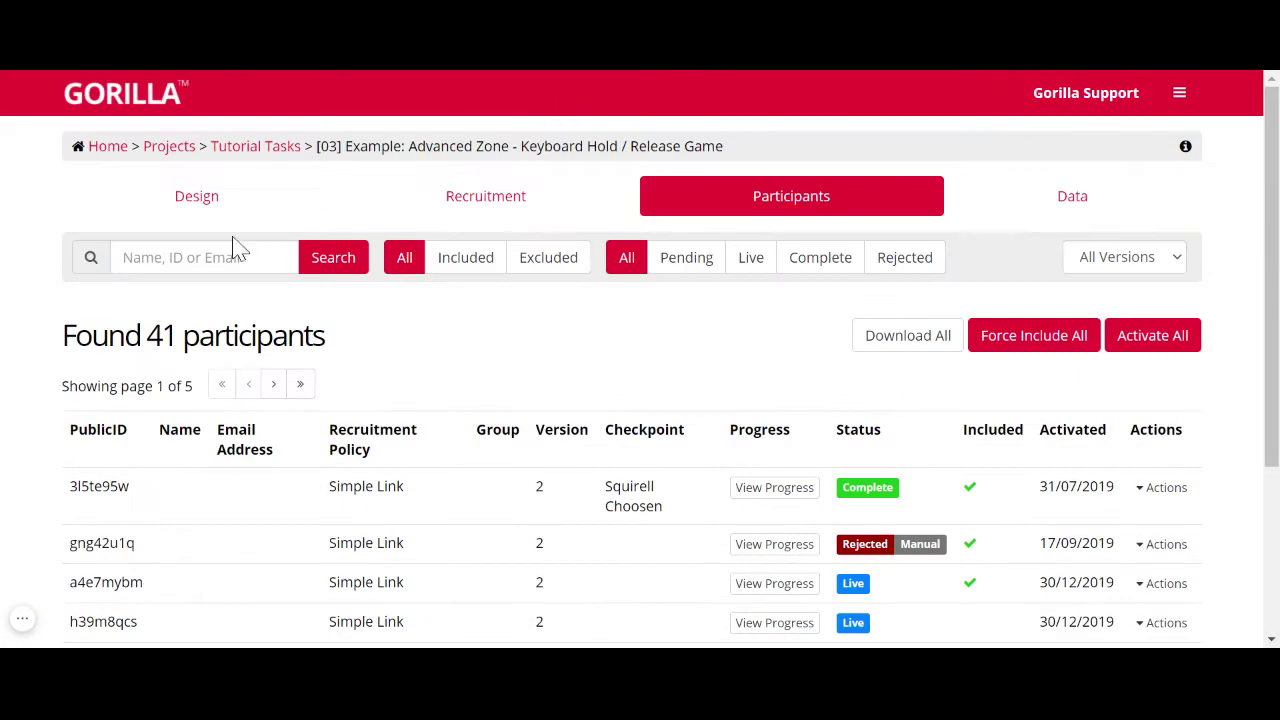
pyautogui.click(165, 215)
pyautogui.scroll(-4, 666, 365)
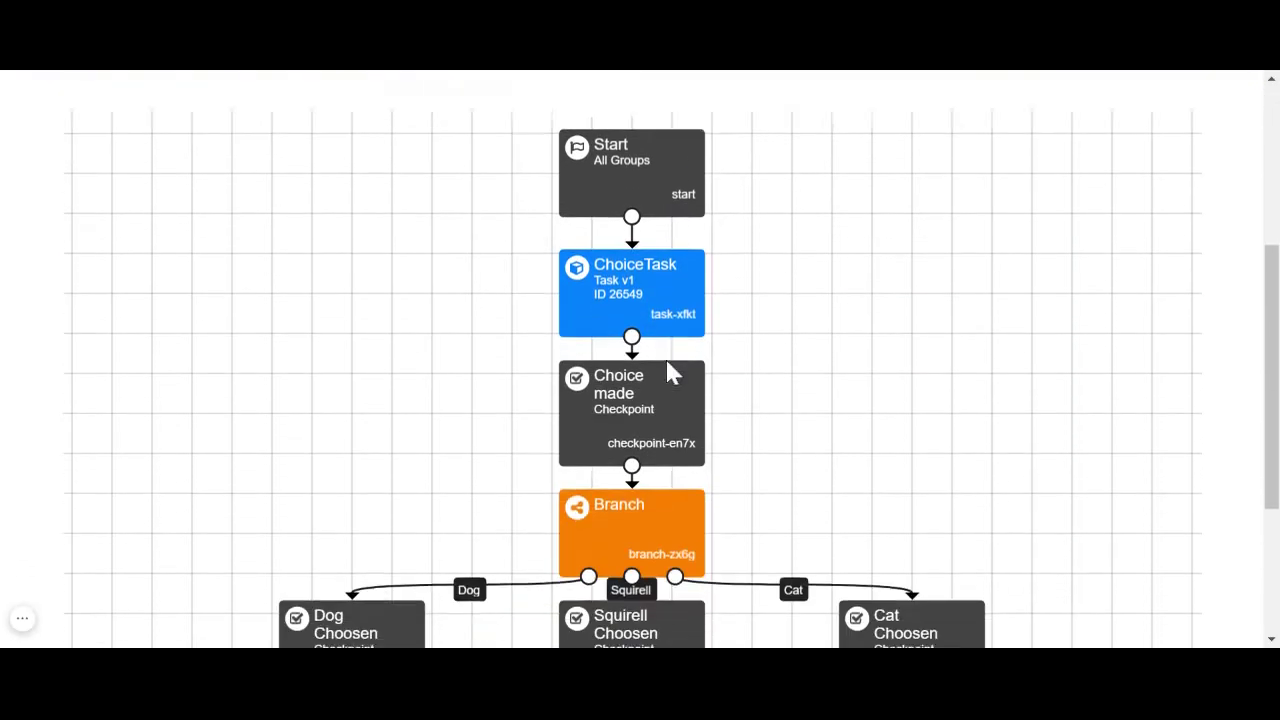
pyautogui.scroll(-2, 670, 373)
pyautogui.scroll(5, 771, 306)
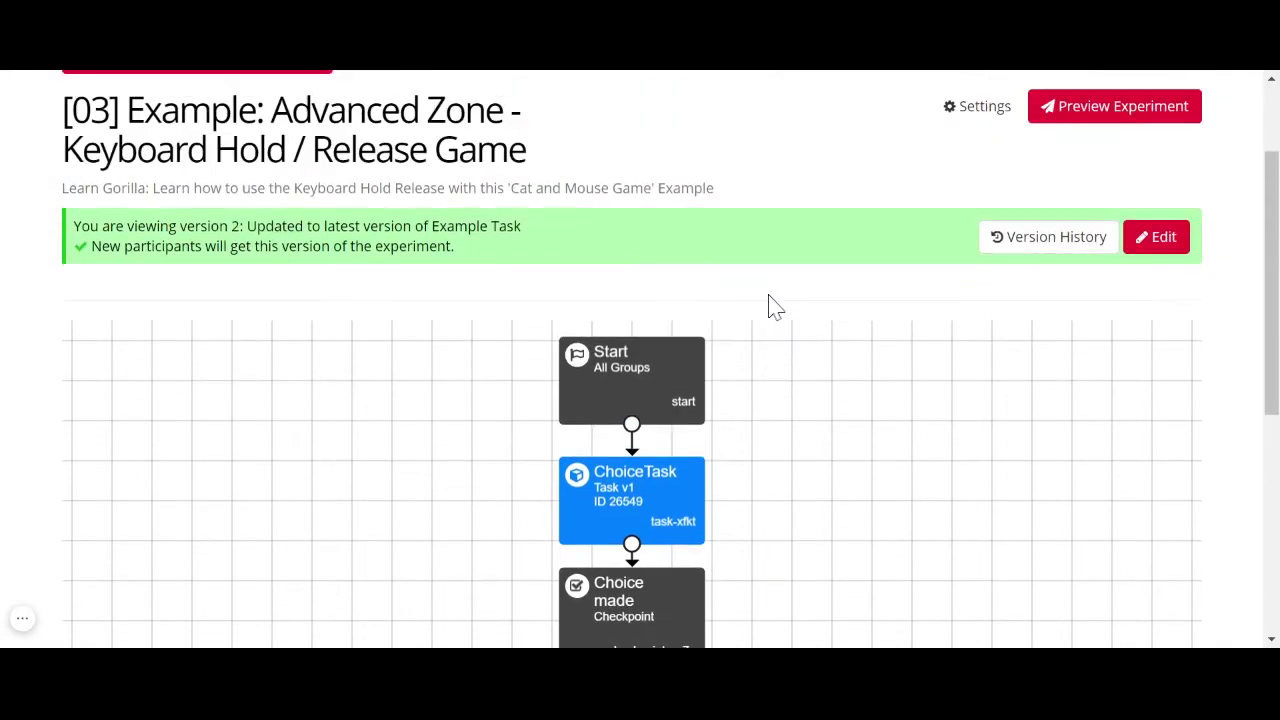
pyautogui.click(1184, 244)
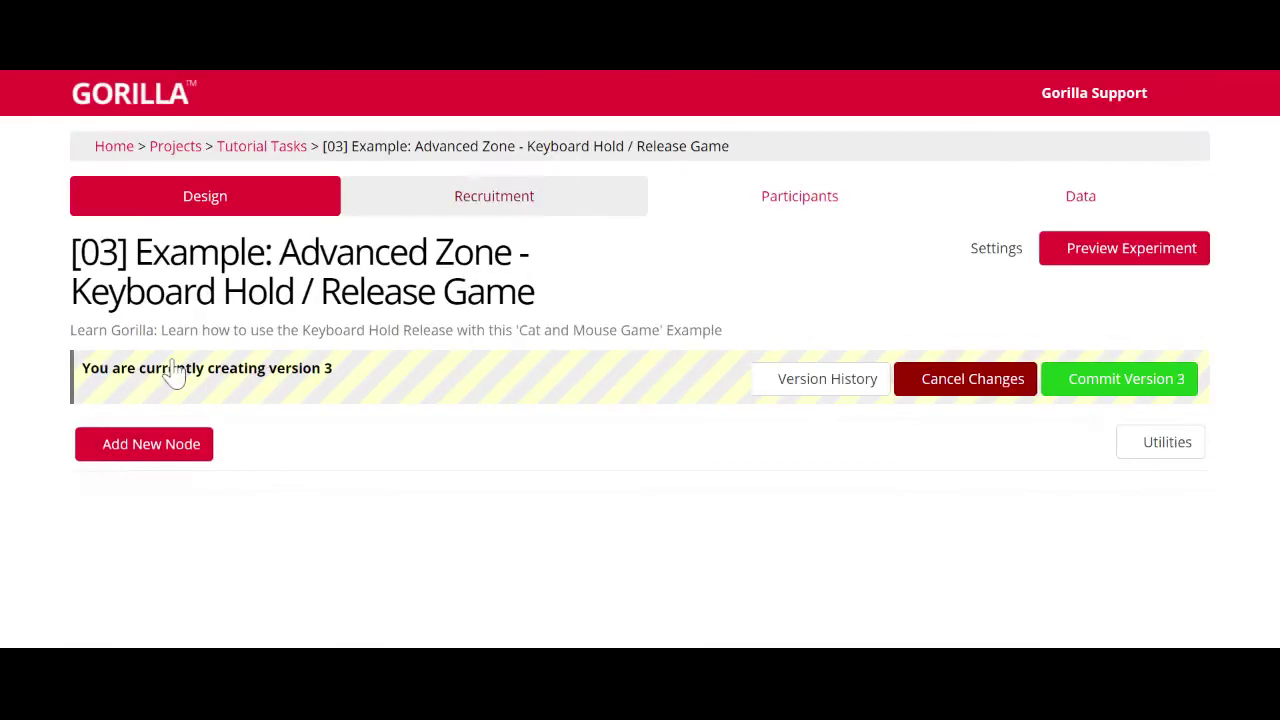
# Start adding a new Checkpoint node to the design, then close its name settings without saving
pyautogui.click(136, 452)
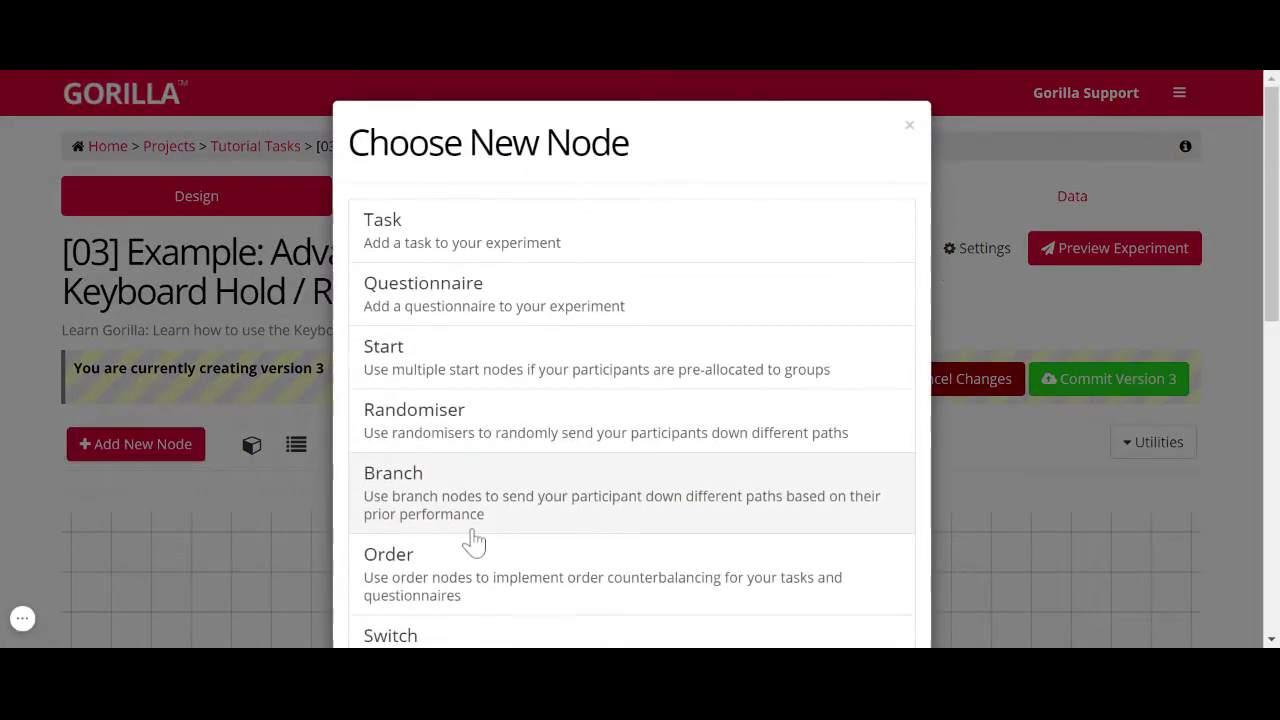
pyautogui.scroll(-8, 474, 541)
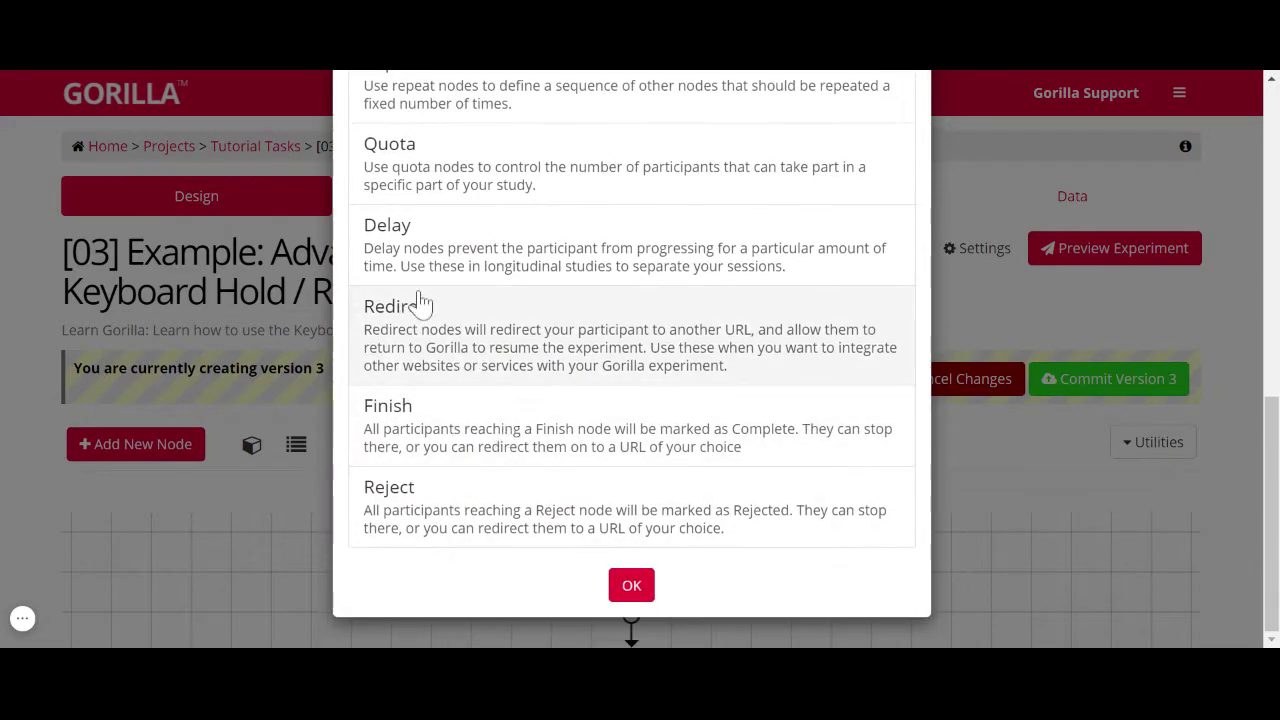
pyautogui.scroll(3, 420, 303)
pyautogui.click(494, 283)
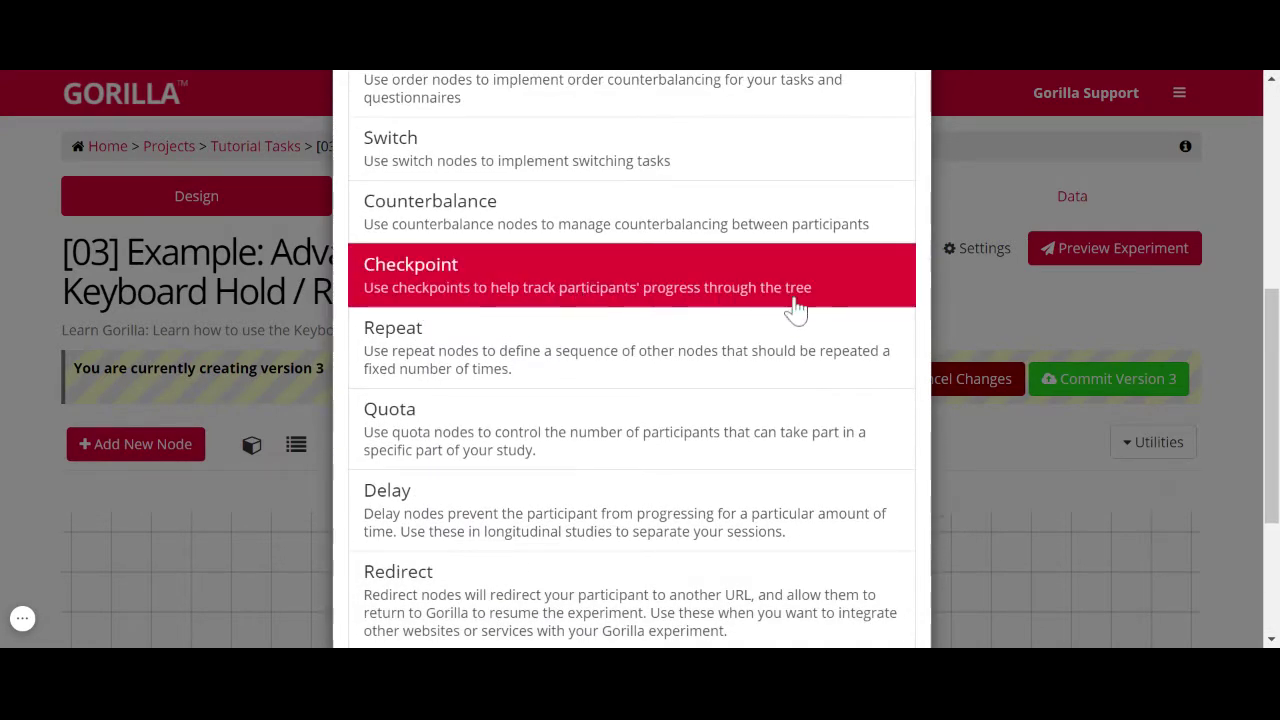
pyautogui.scroll(-3, 829, 491)
pyautogui.click(632, 605)
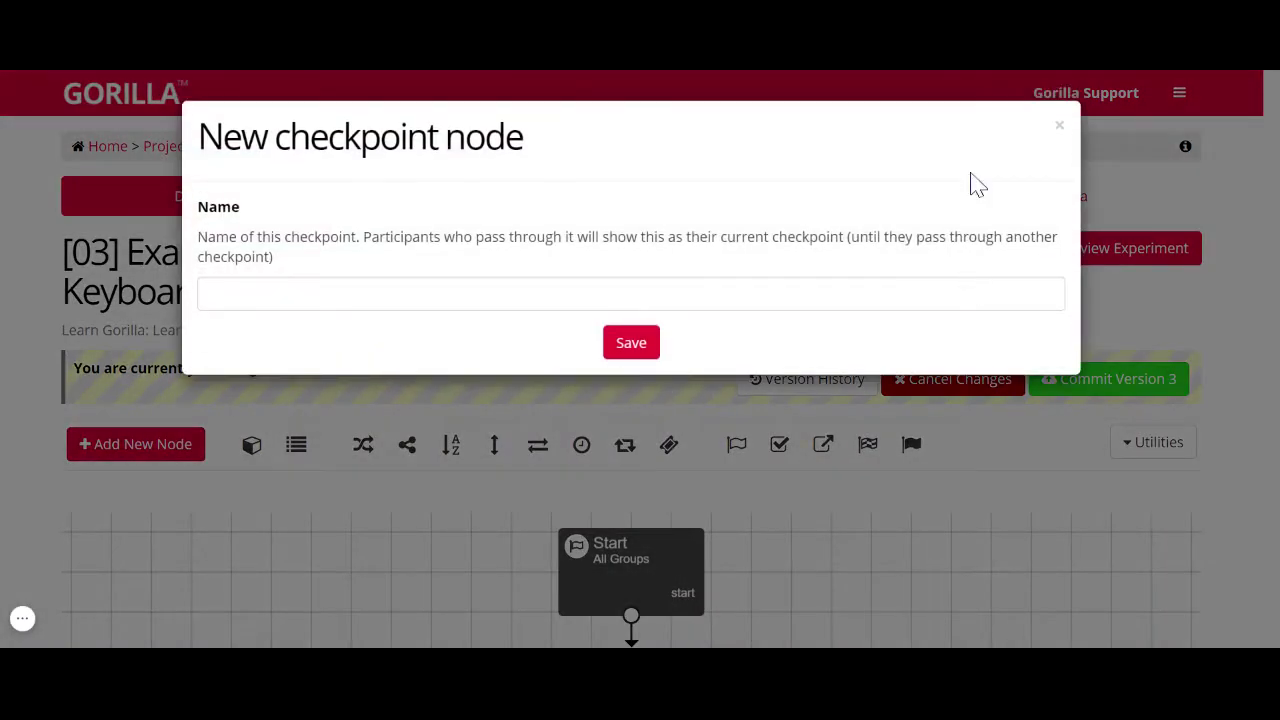
pyautogui.click(1059, 127)
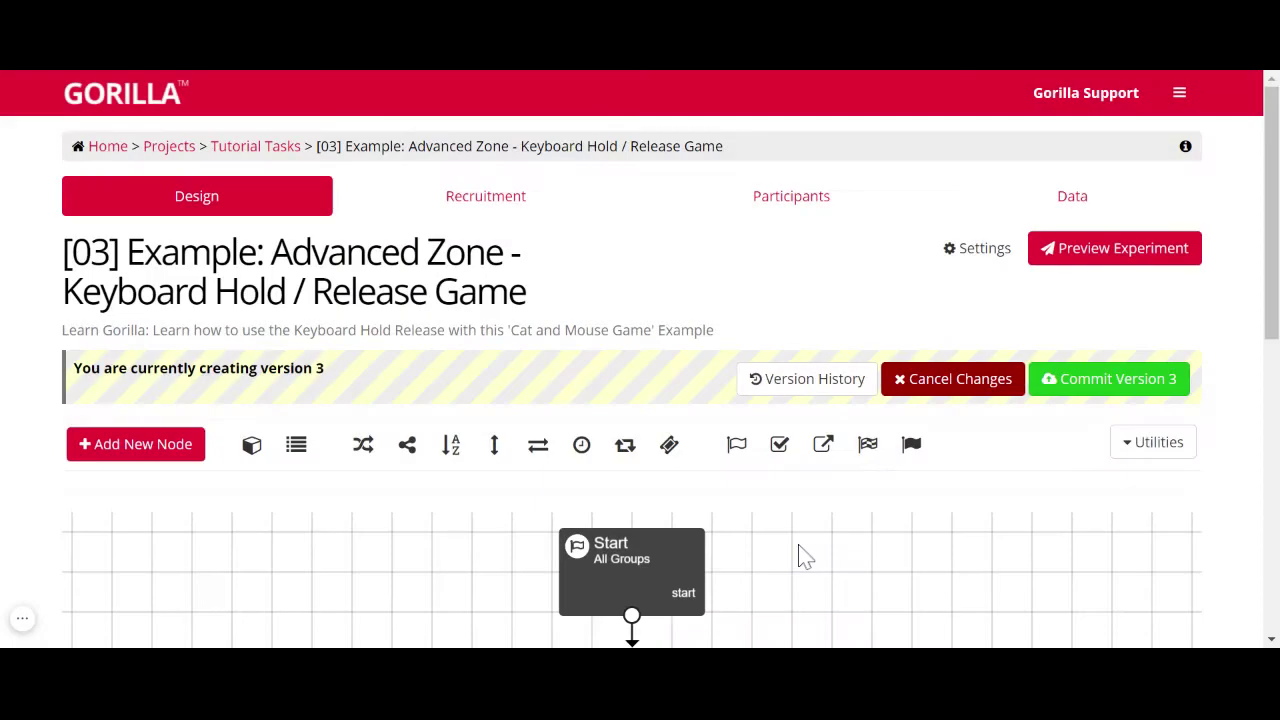
# Examine where checkpoints sit in the design tree, after ChoiceTask and on the Dog, Squirell and Cat branches
pyautogui.scroll(-3, 806, 557)
pyautogui.scroll(-2, 800, 547)
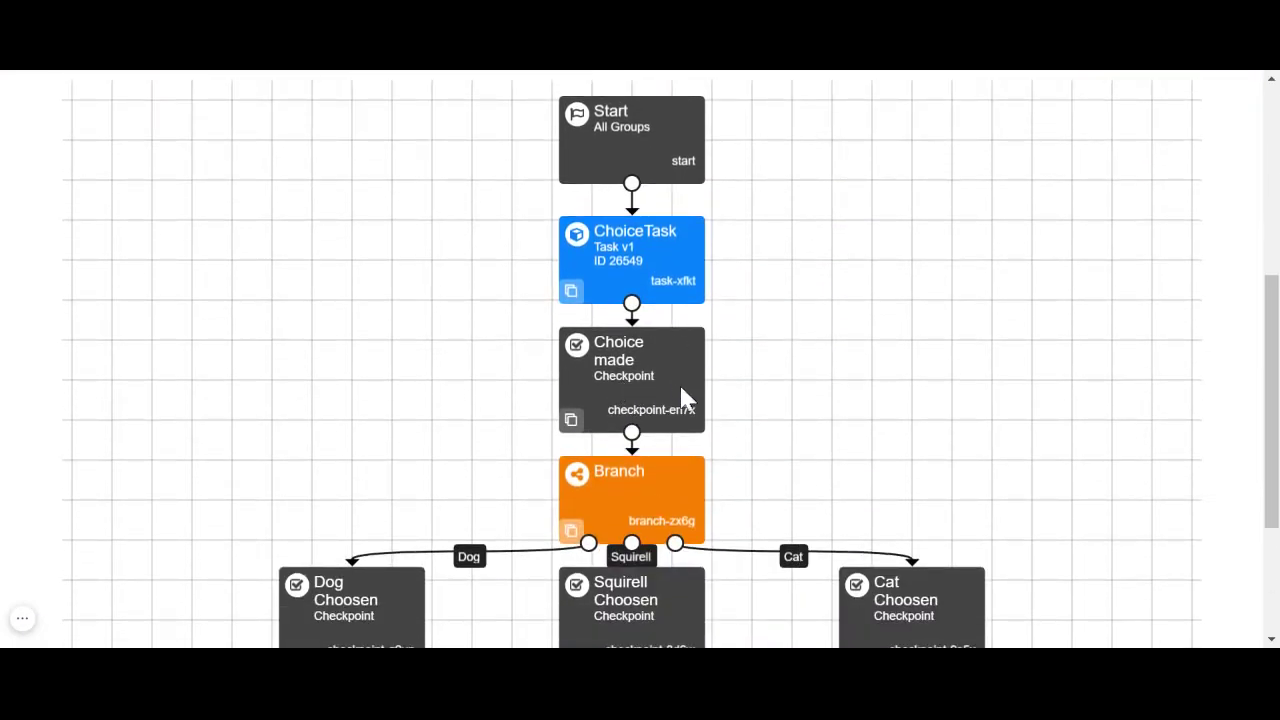
pyautogui.scroll(-3, 788, 430)
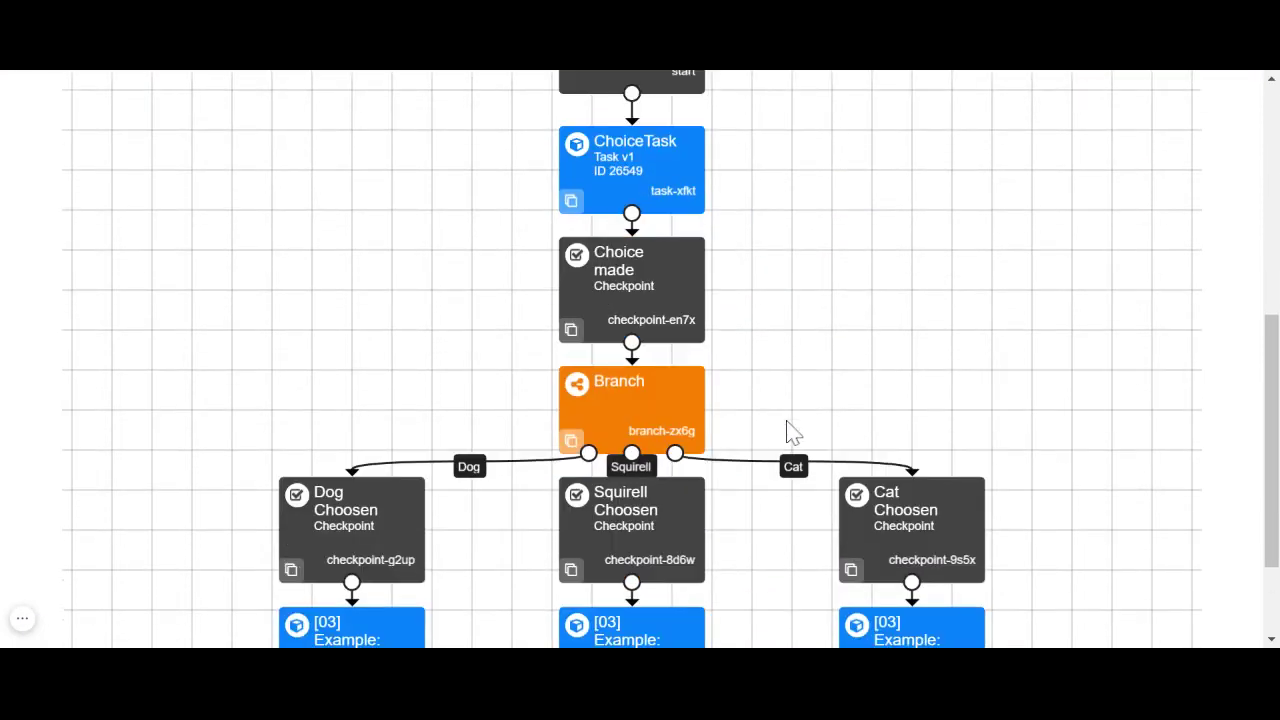
pyautogui.scroll(10, 788, 430)
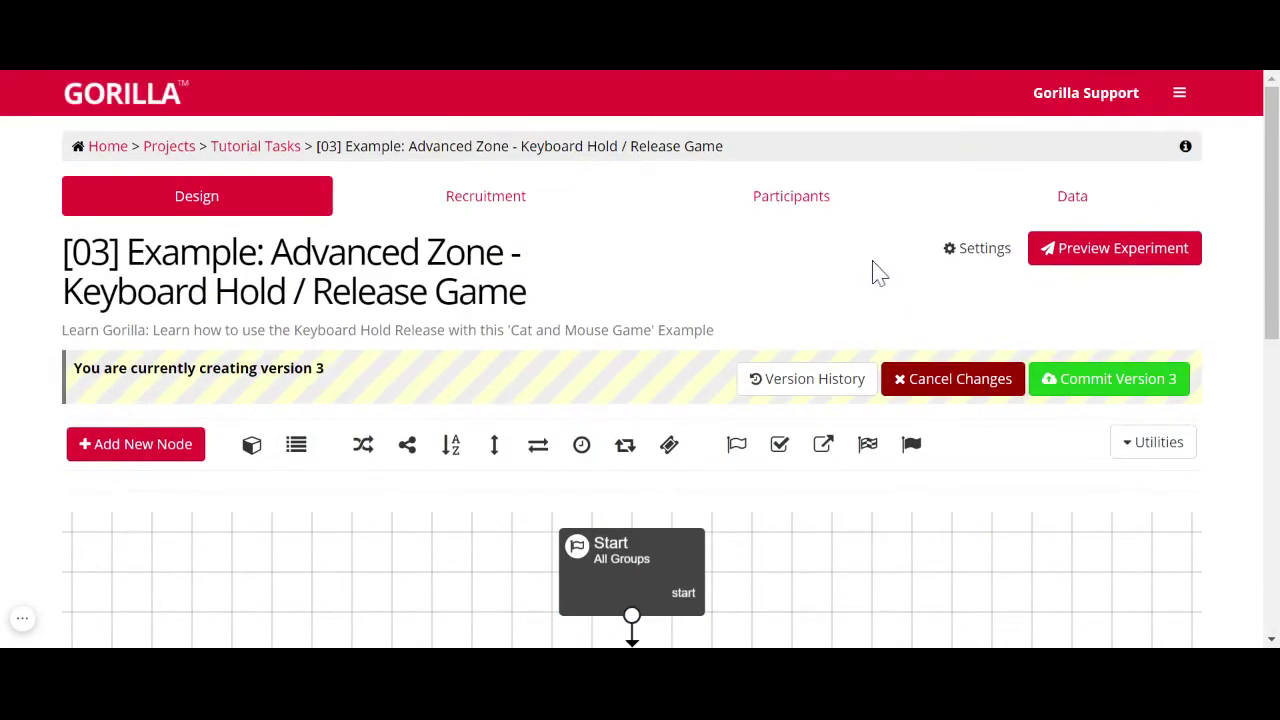
# Reopen the participant list and examine the listed participants' status, inclusion and the available list filters
pyautogui.click(836, 205)
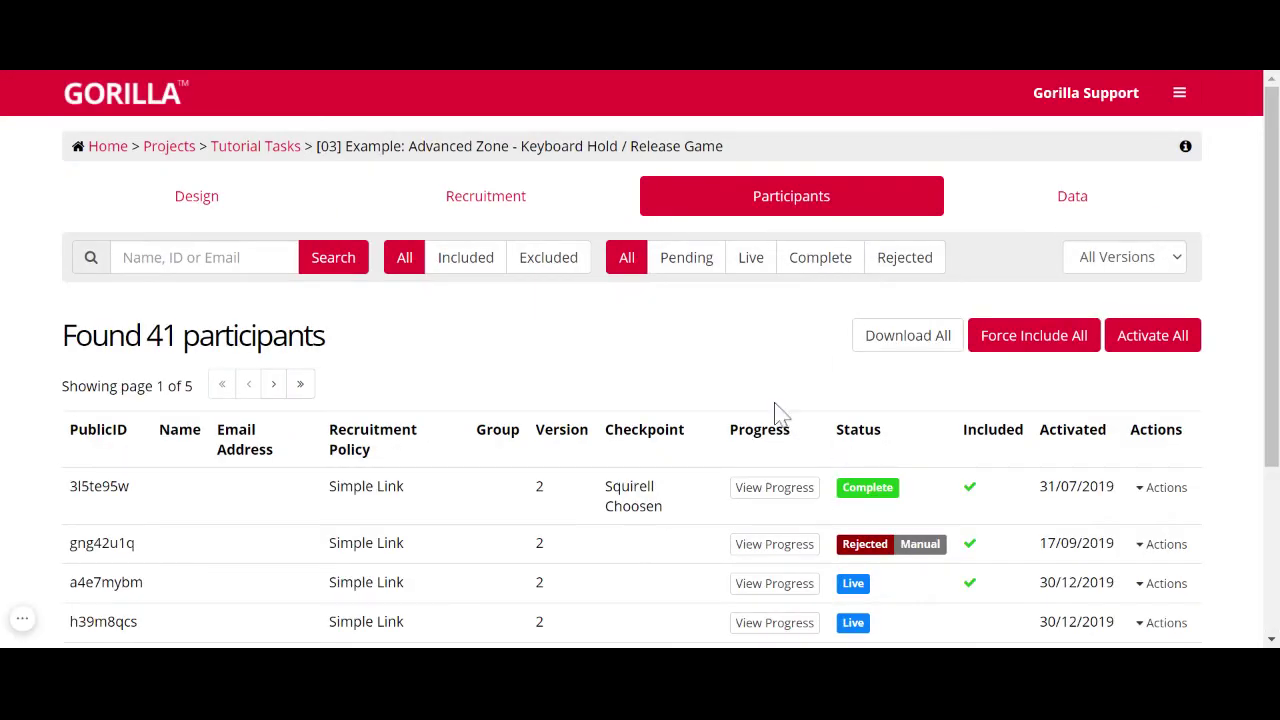
pyautogui.scroll(-3, 777, 409)
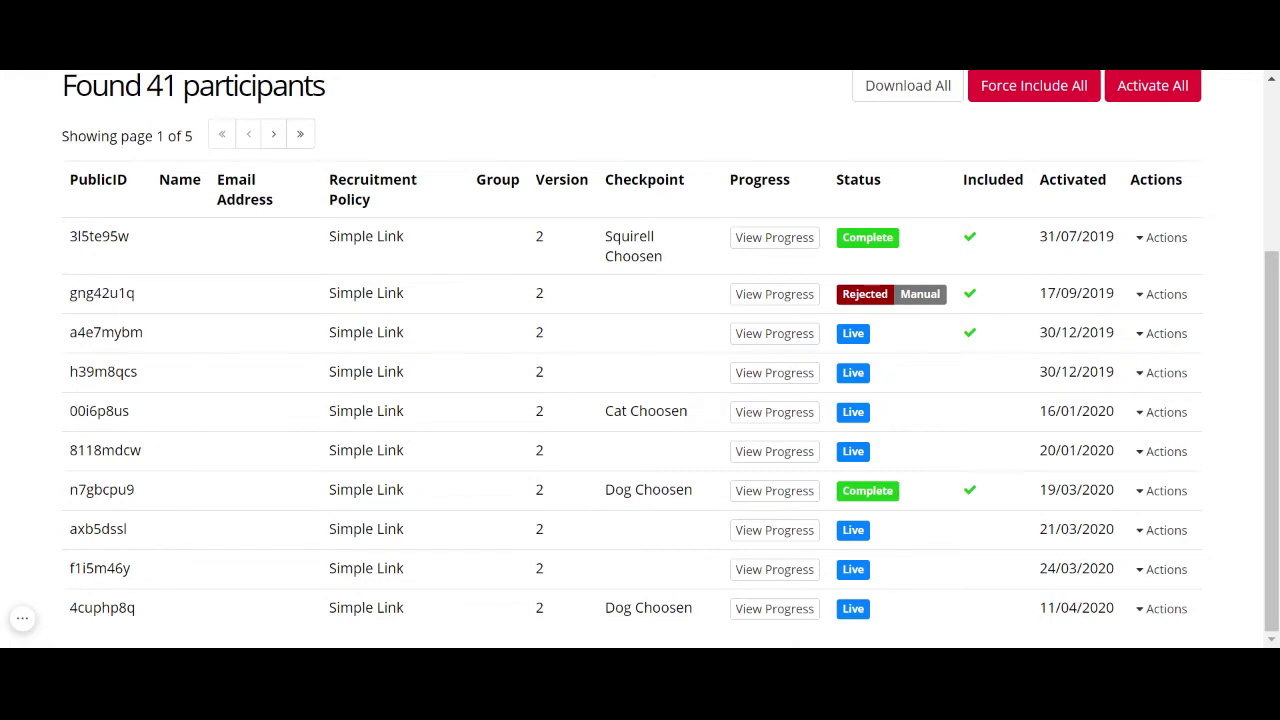
pyautogui.scroll(1, 905, 420)
pyautogui.scroll(-1, 905, 420)
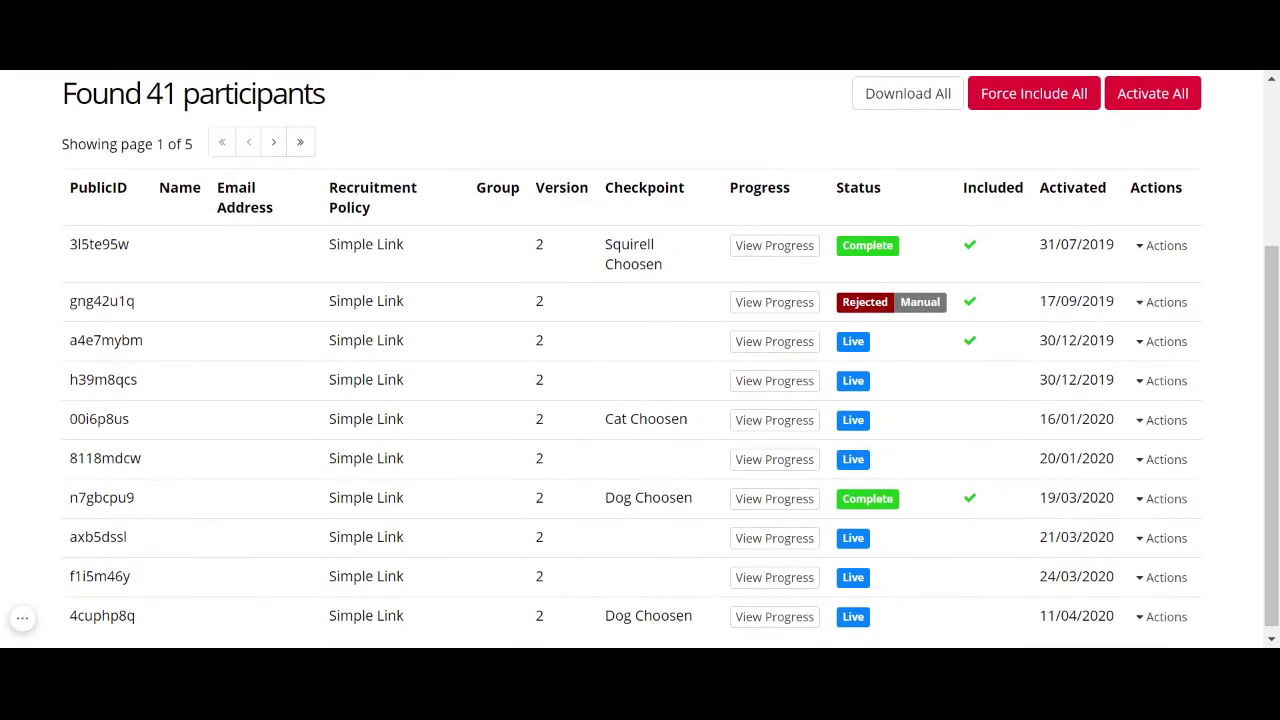
pyautogui.scroll(-1, 640, 350)
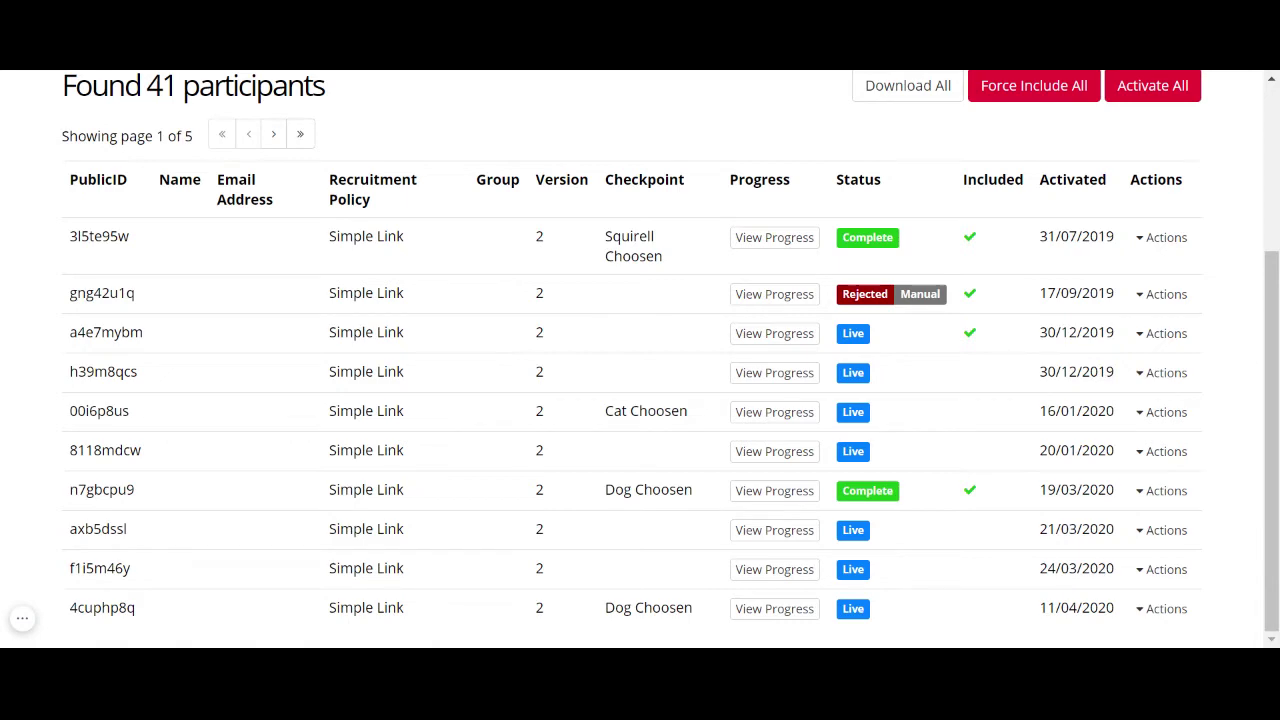
pyautogui.scroll(2, 920, 206)
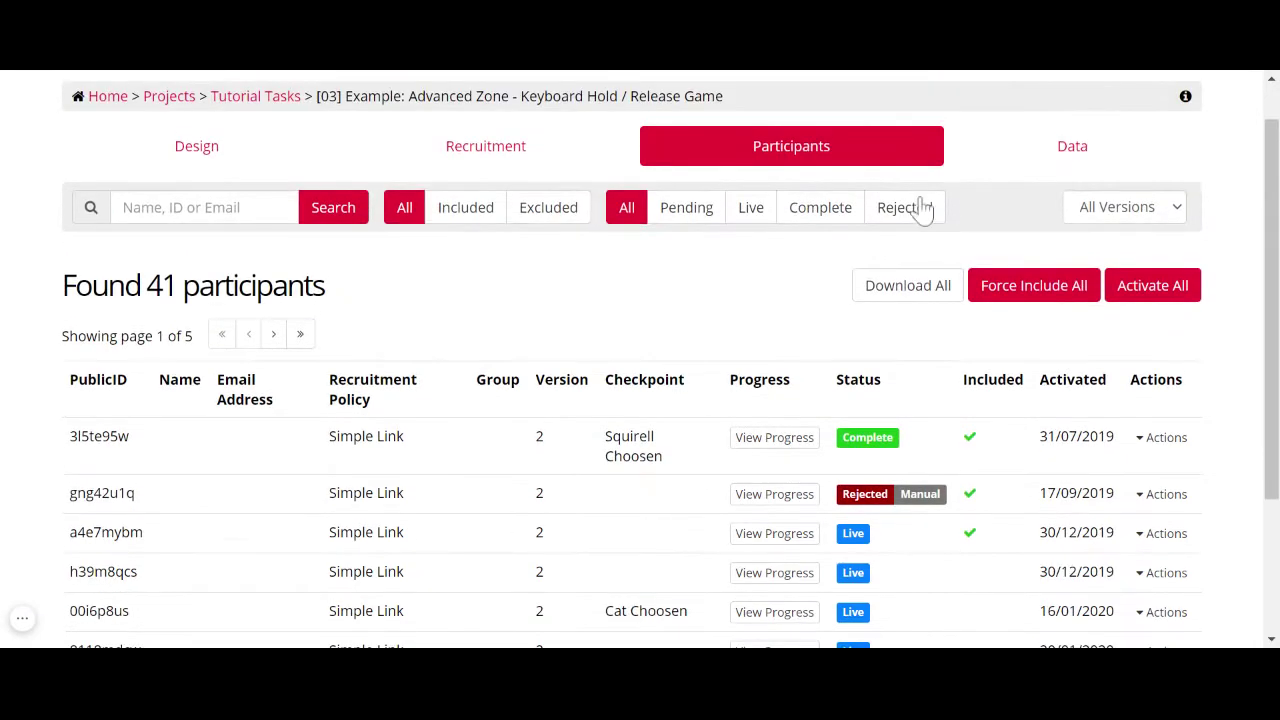
pyautogui.scroll(-2, 888, 437)
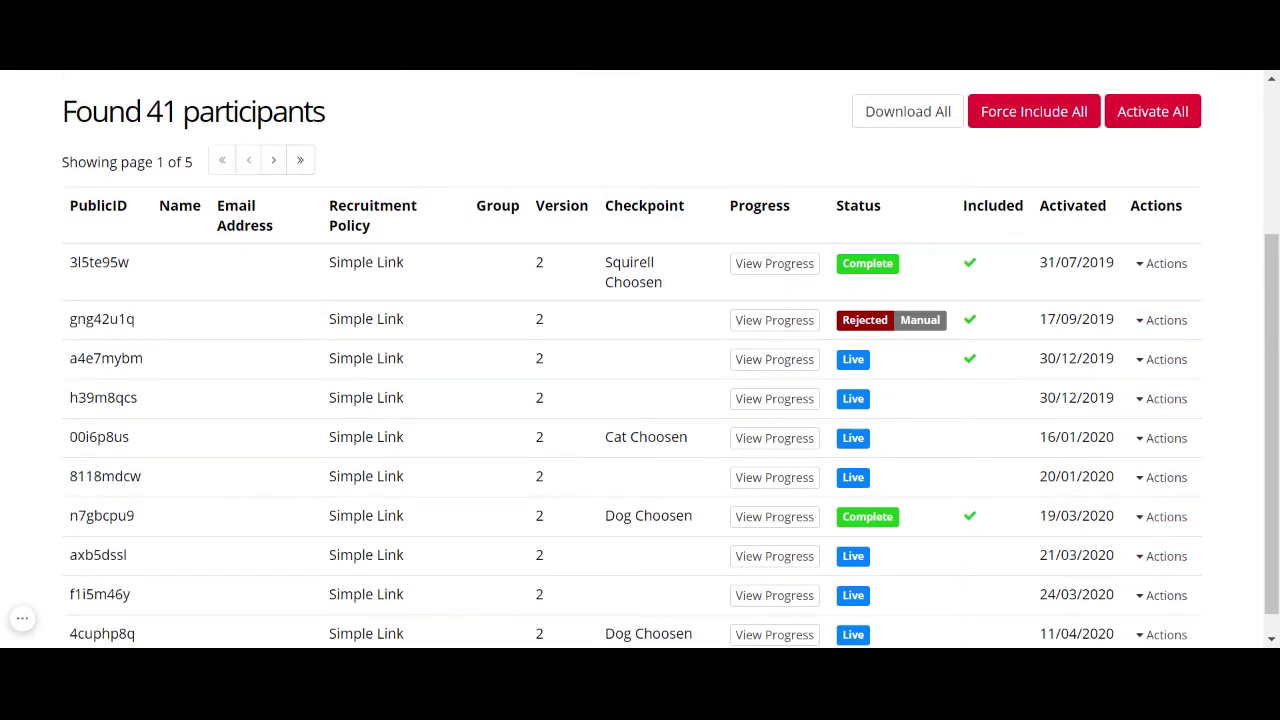
# Open the deletion warning for the first listed, completed participant, read it and close it without deleting
pyautogui.click(1163, 265)
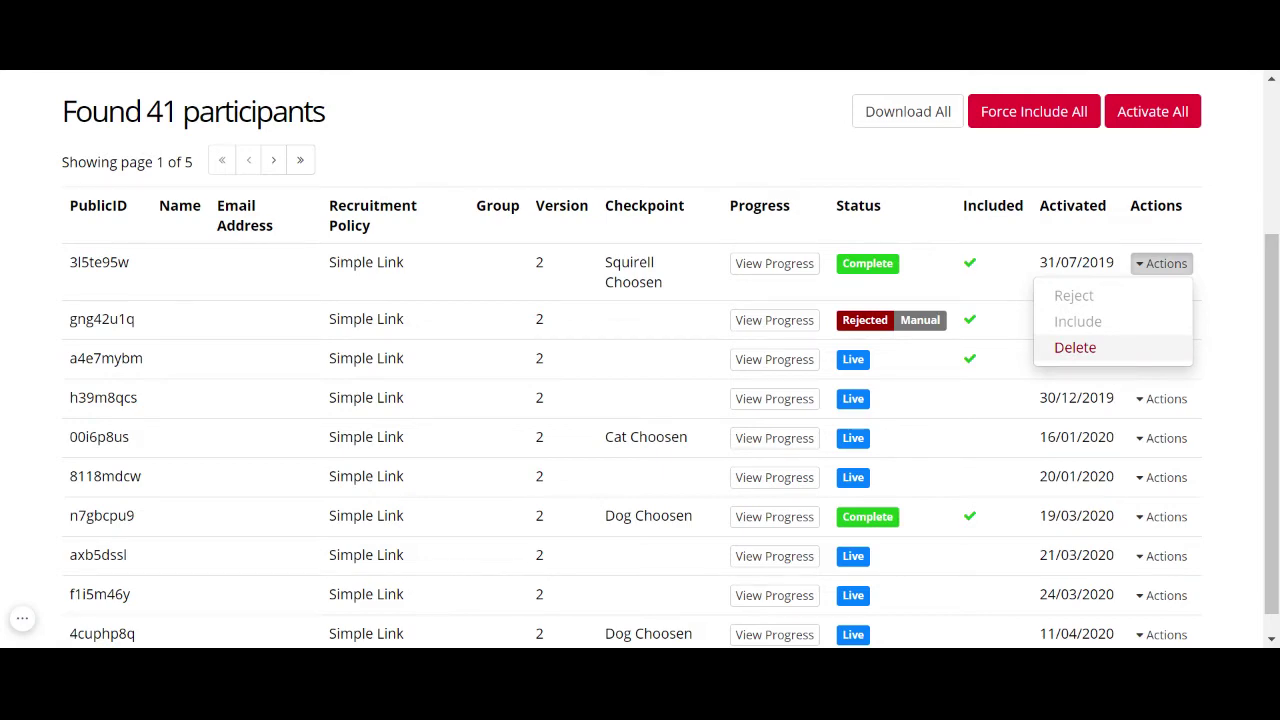
pyautogui.click(1114, 354)
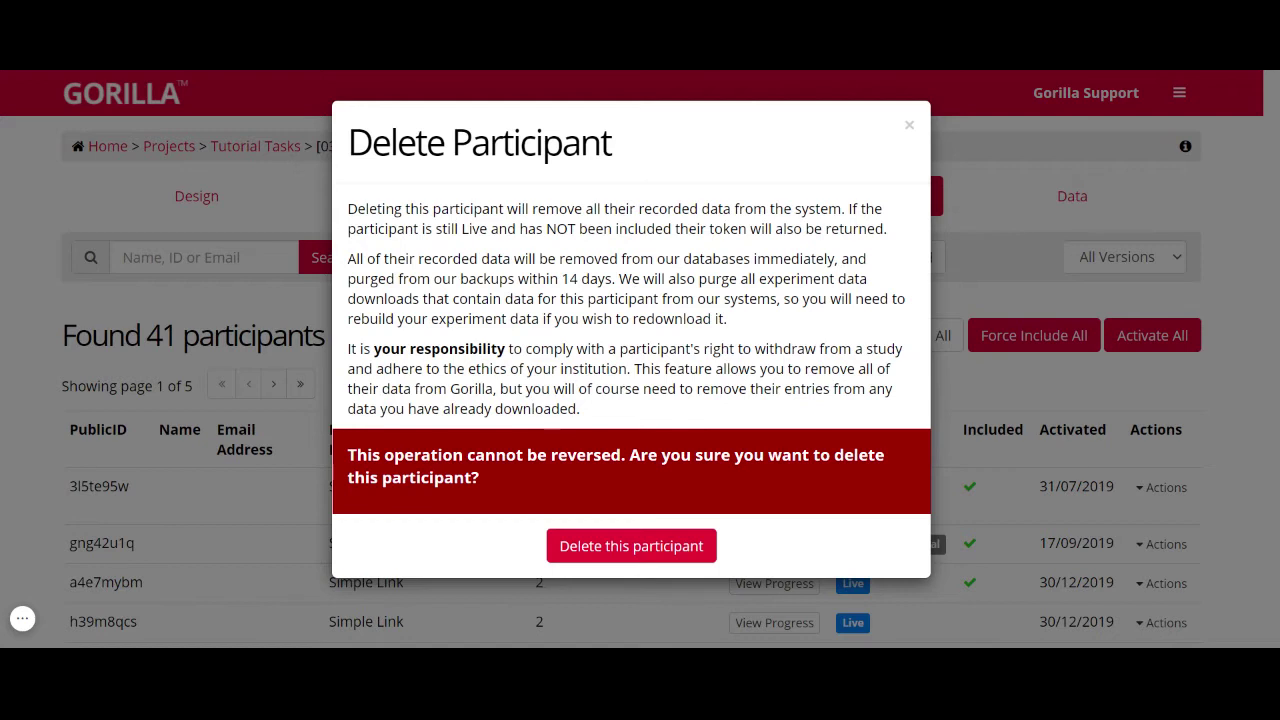
pyautogui.click(909, 128)
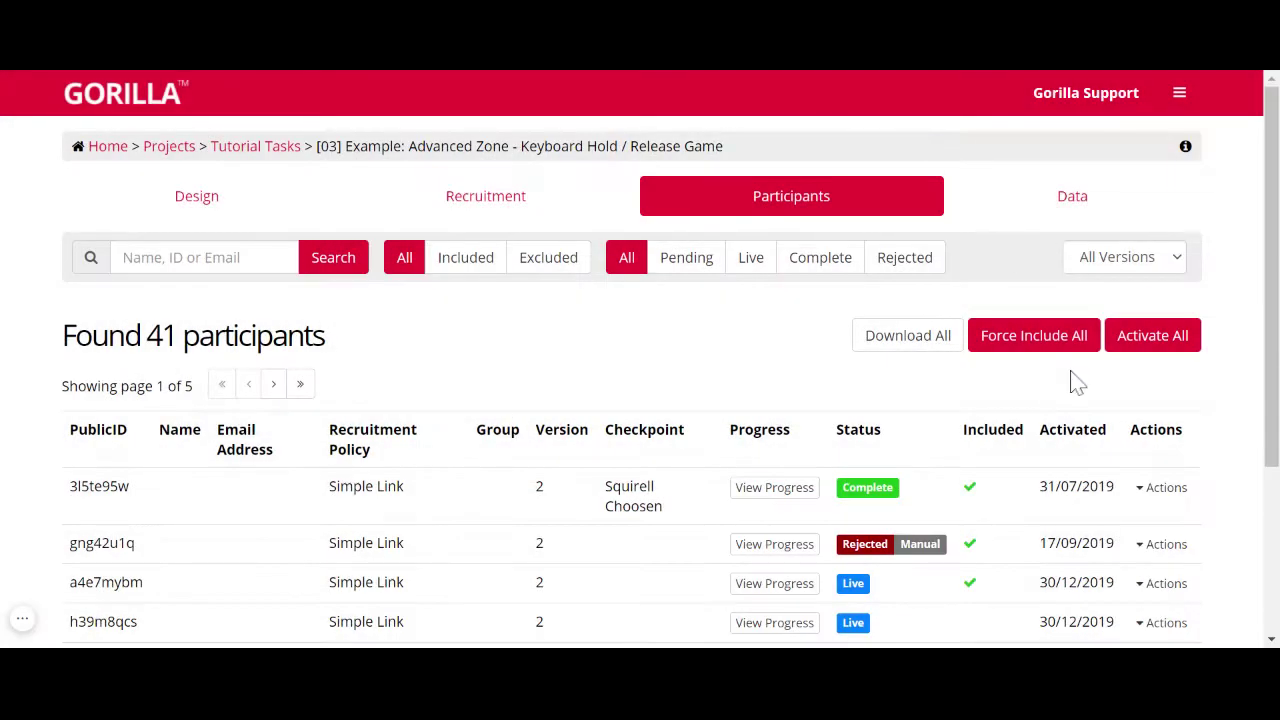
# Compare the actions available for the included and the not yet included Live participants activated on 30/12/2019
pyautogui.scroll(-1, 1072, 380)
pyautogui.scroll(-2, 1072, 380)
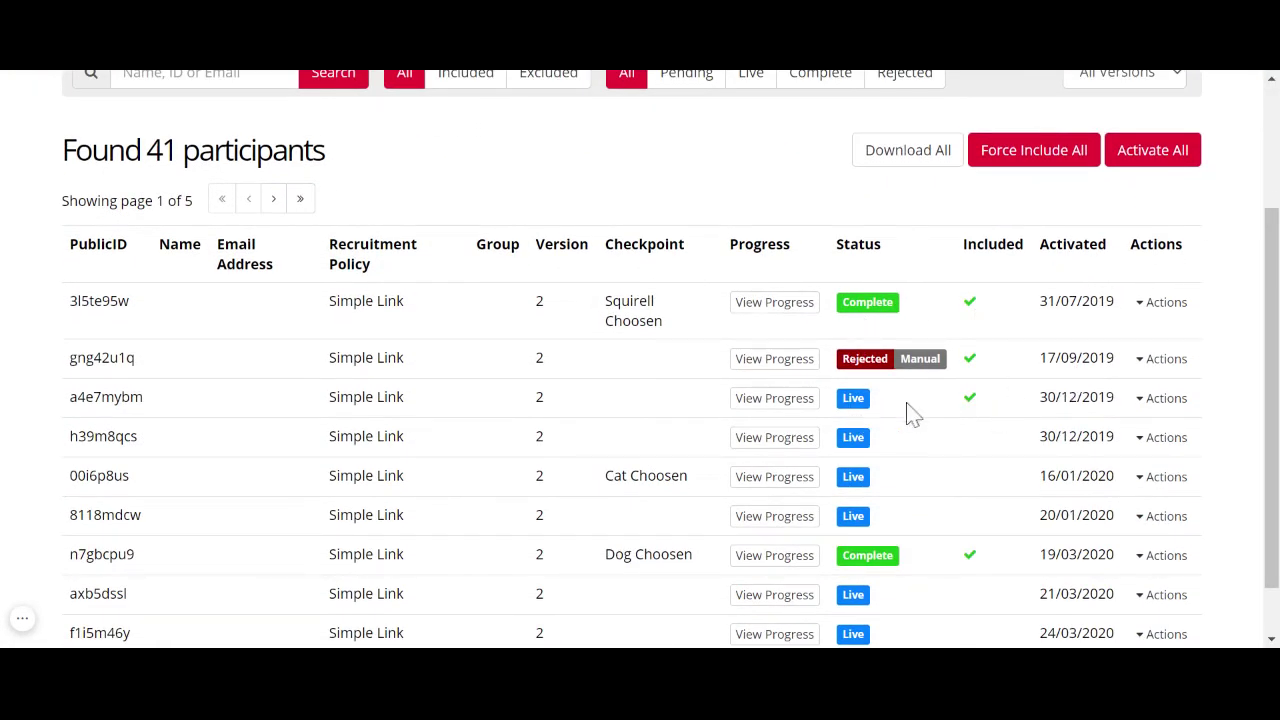
pyautogui.scroll(-1, 910, 415)
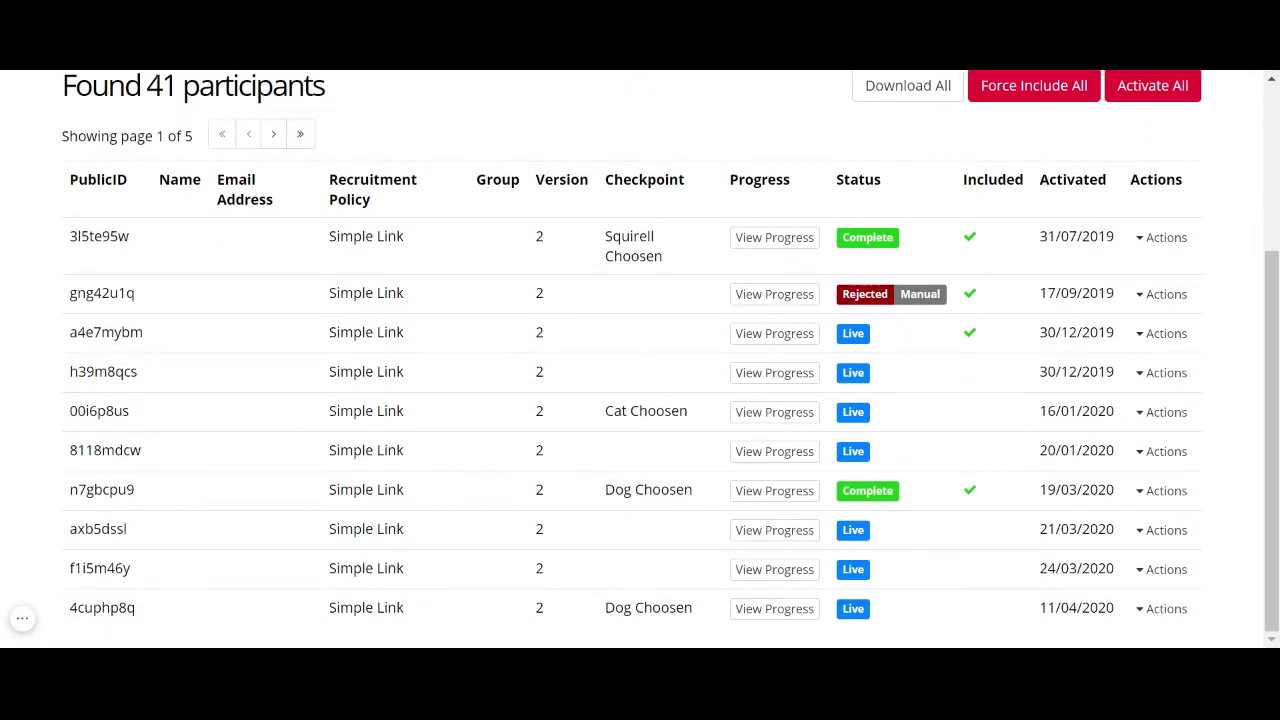
pyautogui.click(1166, 342)
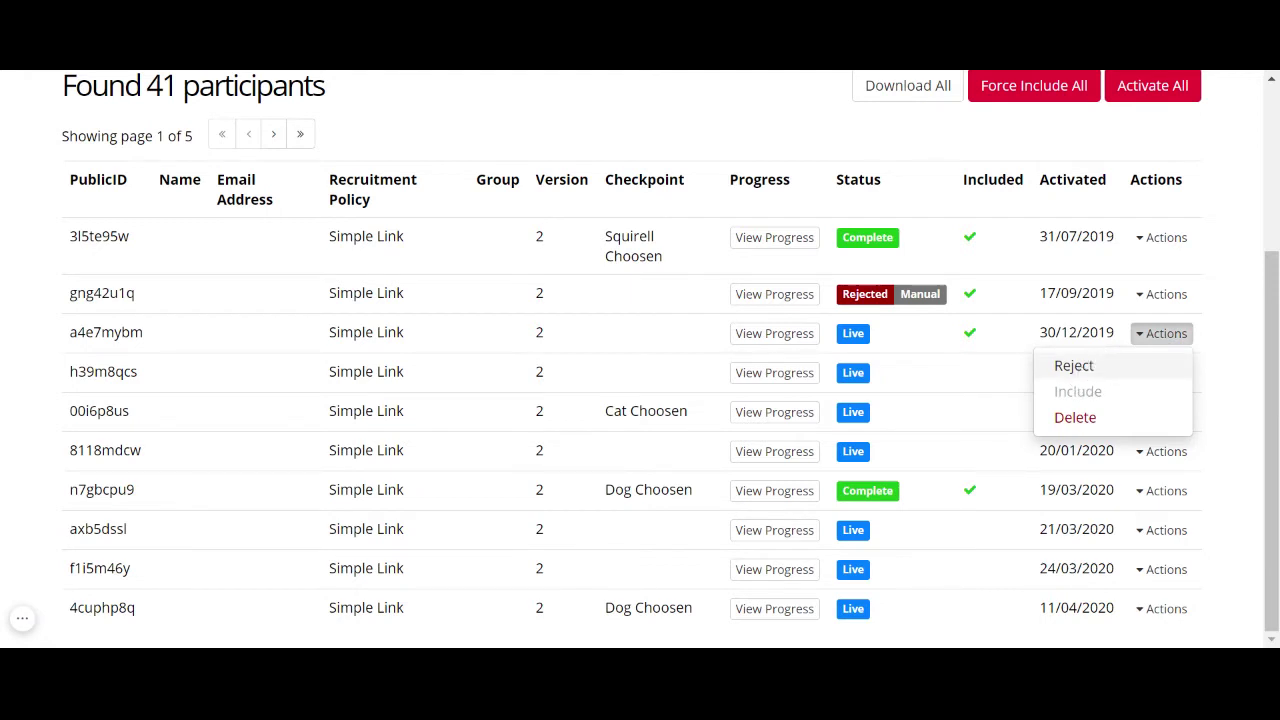
pyautogui.click(1236, 376)
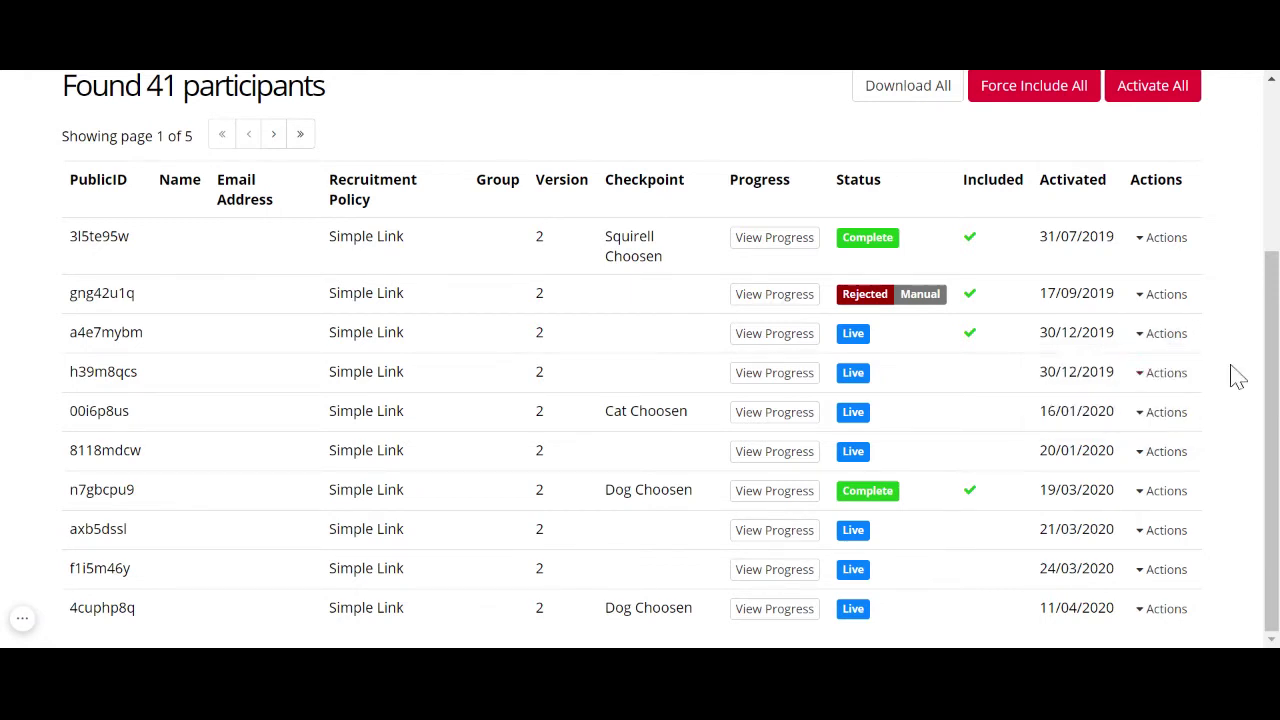
pyautogui.click(1170, 386)
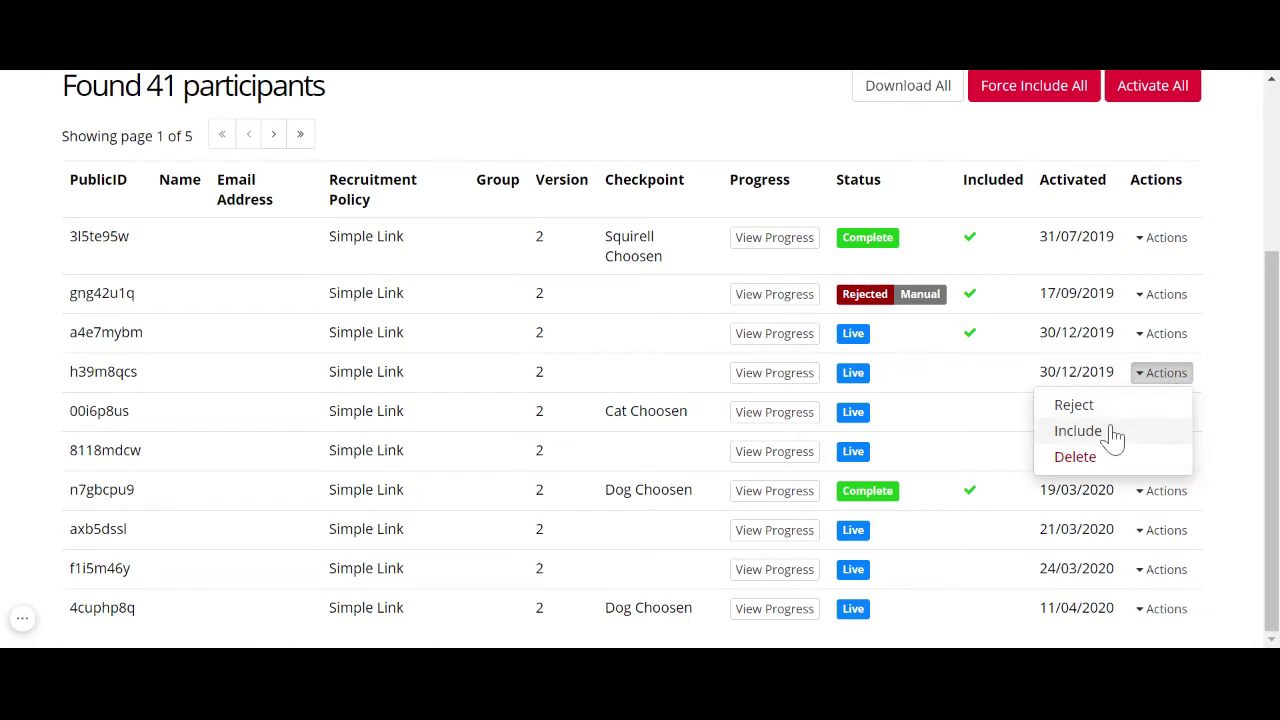
pyautogui.click(1228, 402)
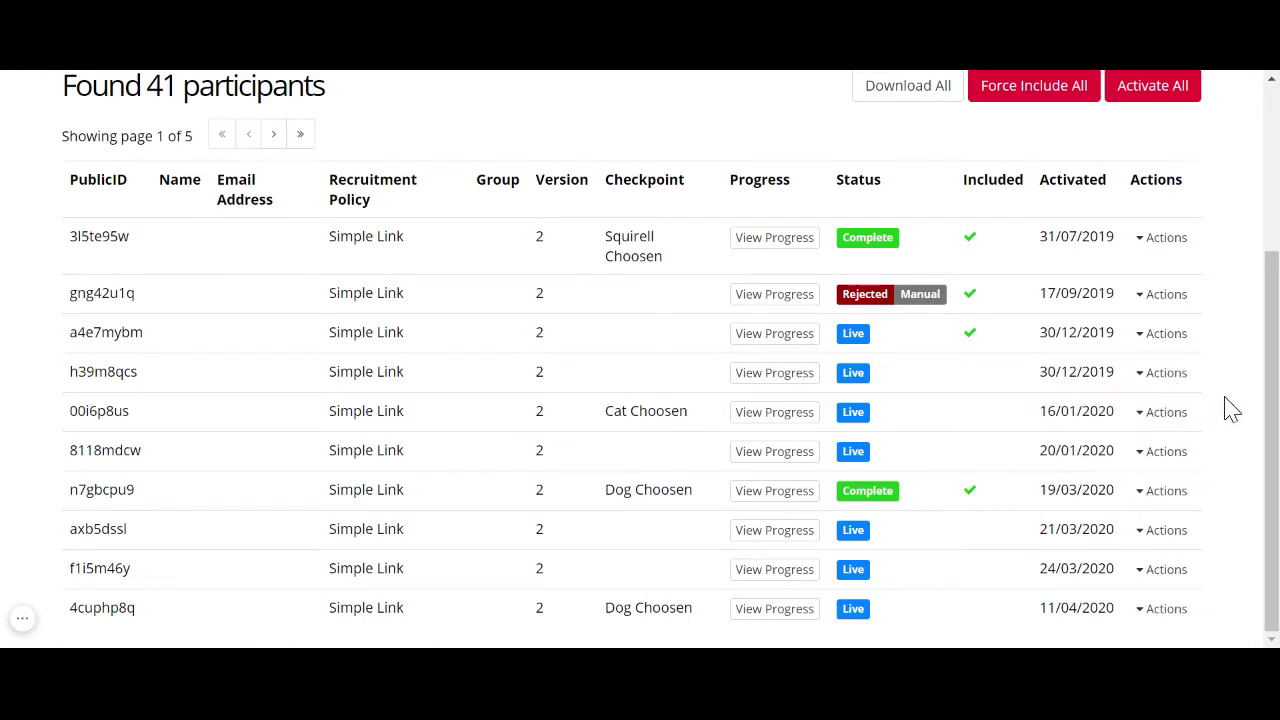
pyautogui.click(1161, 341)
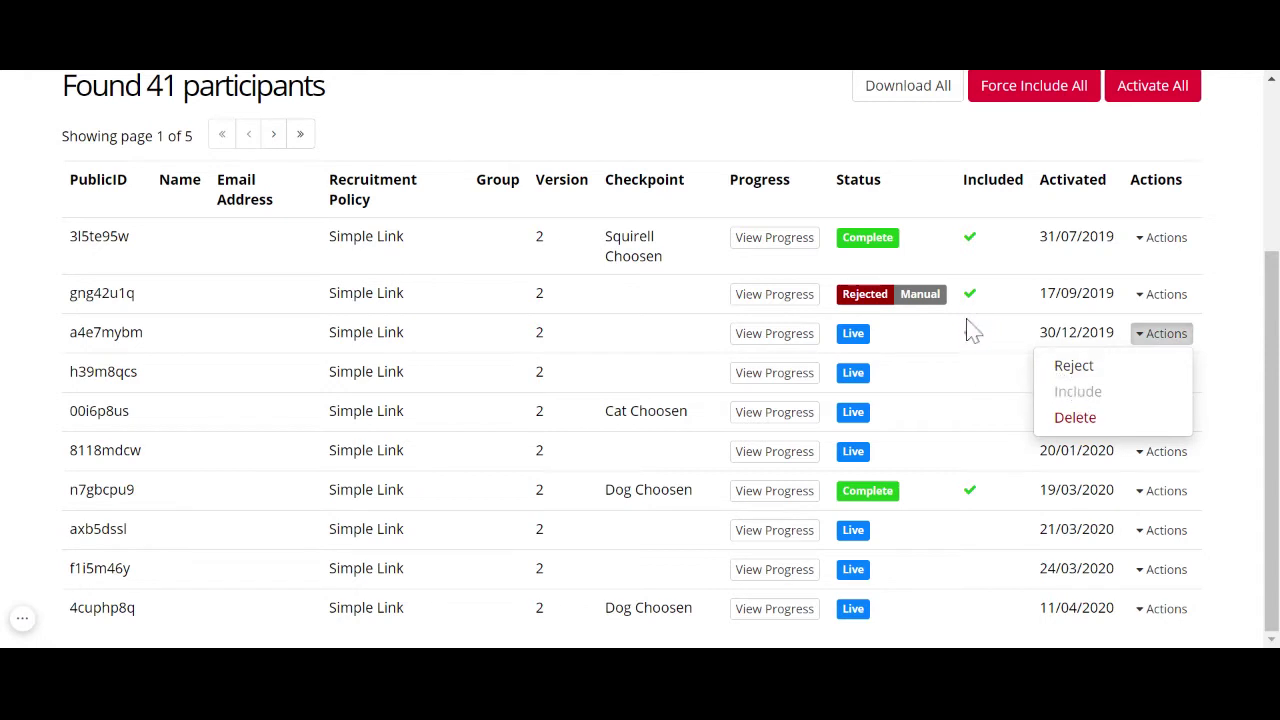
pyautogui.click(1237, 442)
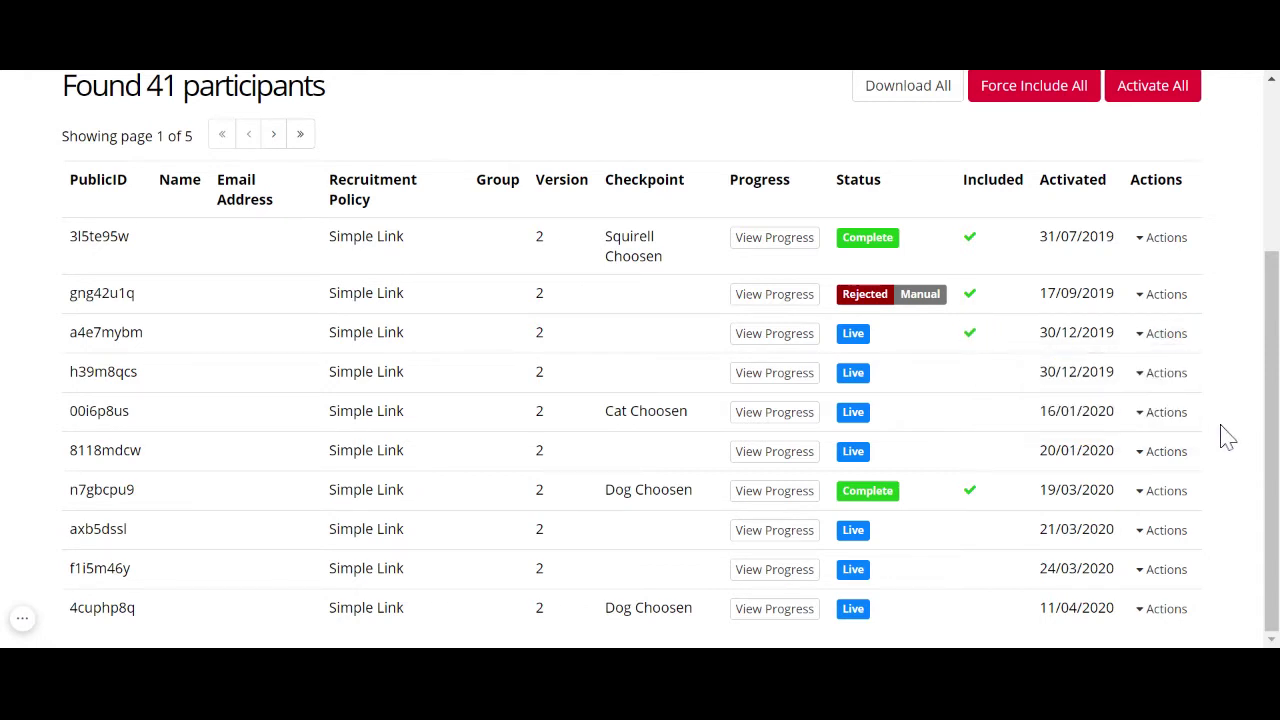
# Review the step-by-step progress of the Live participant at the Cat Choosen checkpoint, then close the progress details
pyautogui.click(768, 420)
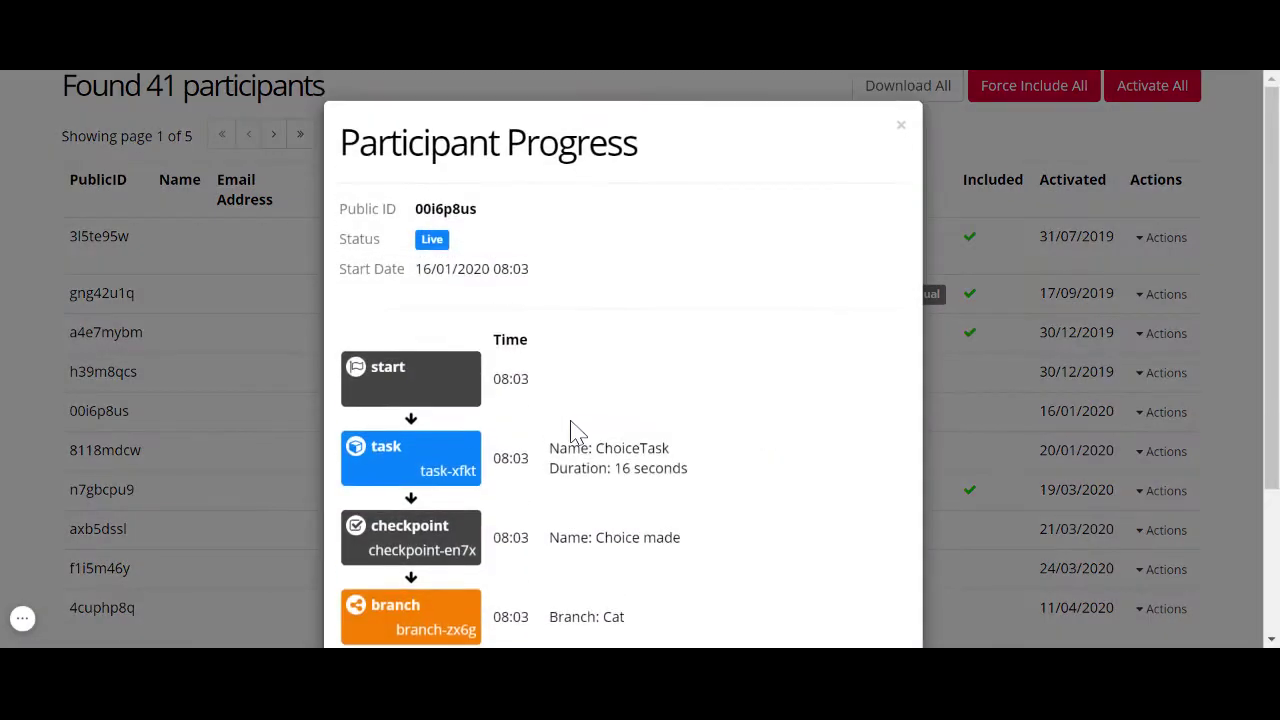
pyautogui.scroll(-3, 571, 429)
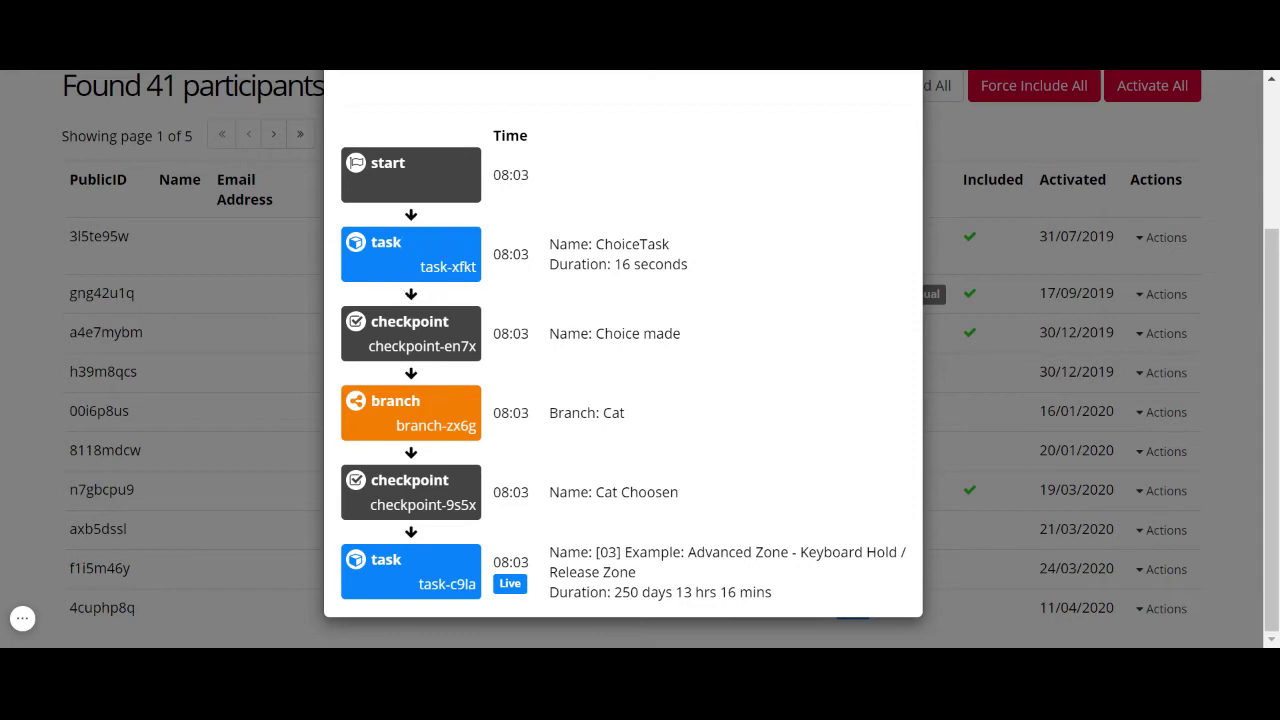
pyautogui.scroll(3, 482, 300)
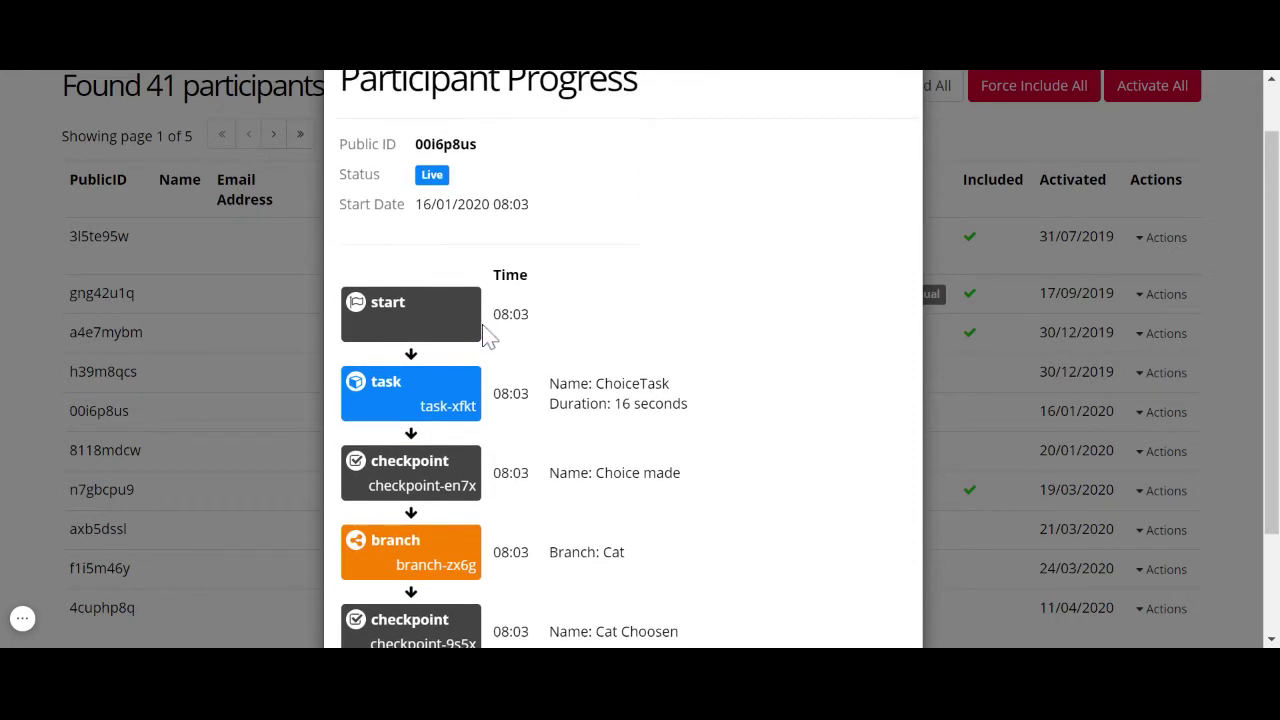
pyautogui.click(901, 125)
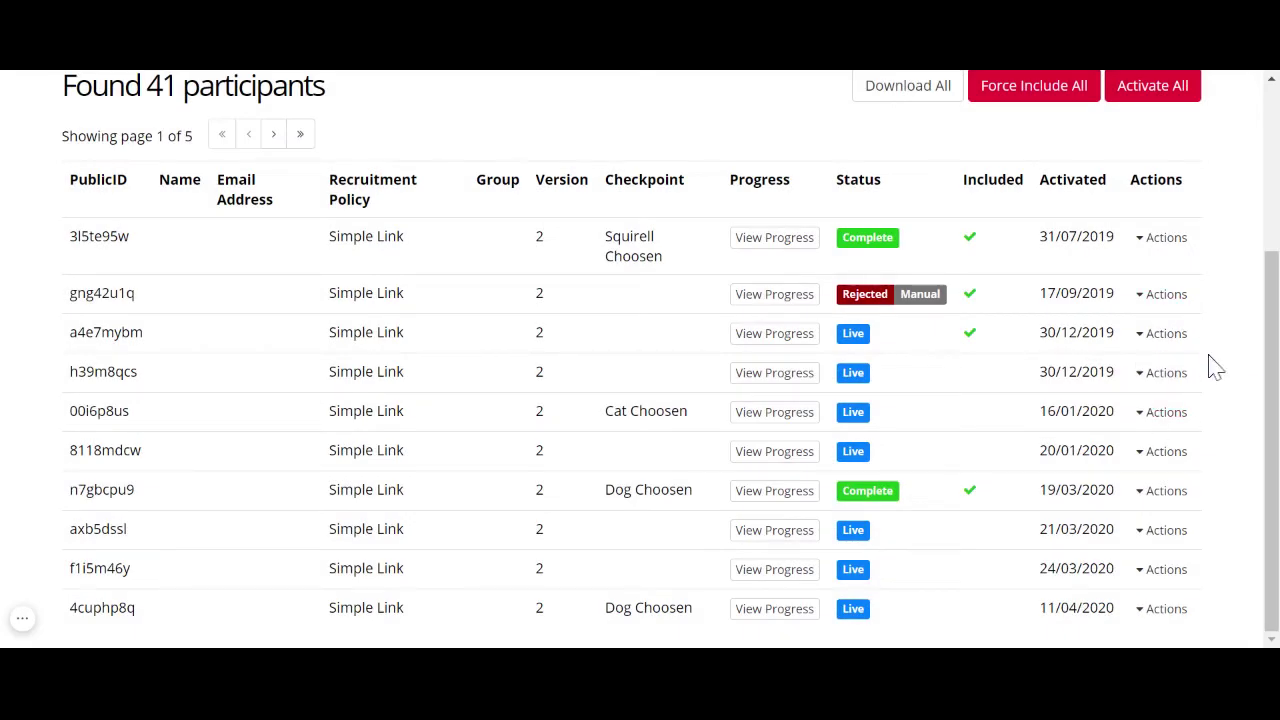
# Open the include confirmation for the Live participant at the Cat Choosen checkpoint and close it without confirming
pyautogui.click(1172, 420)
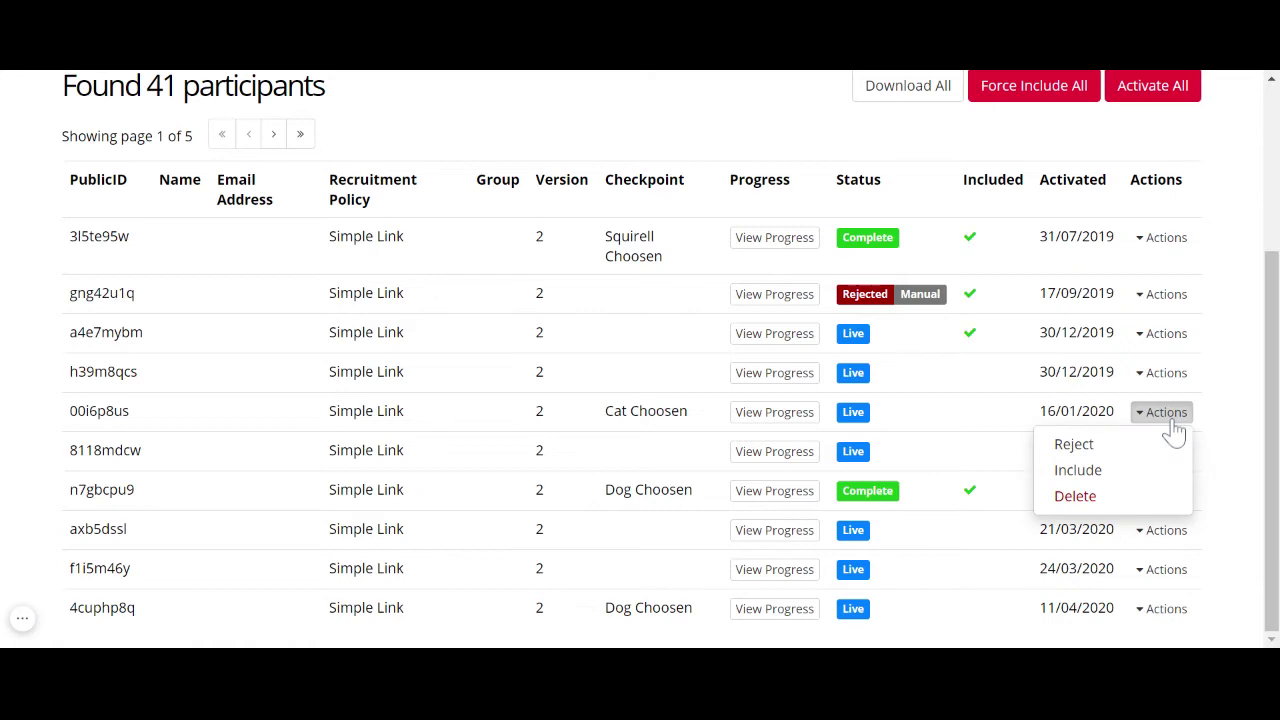
pyautogui.click(1148, 472)
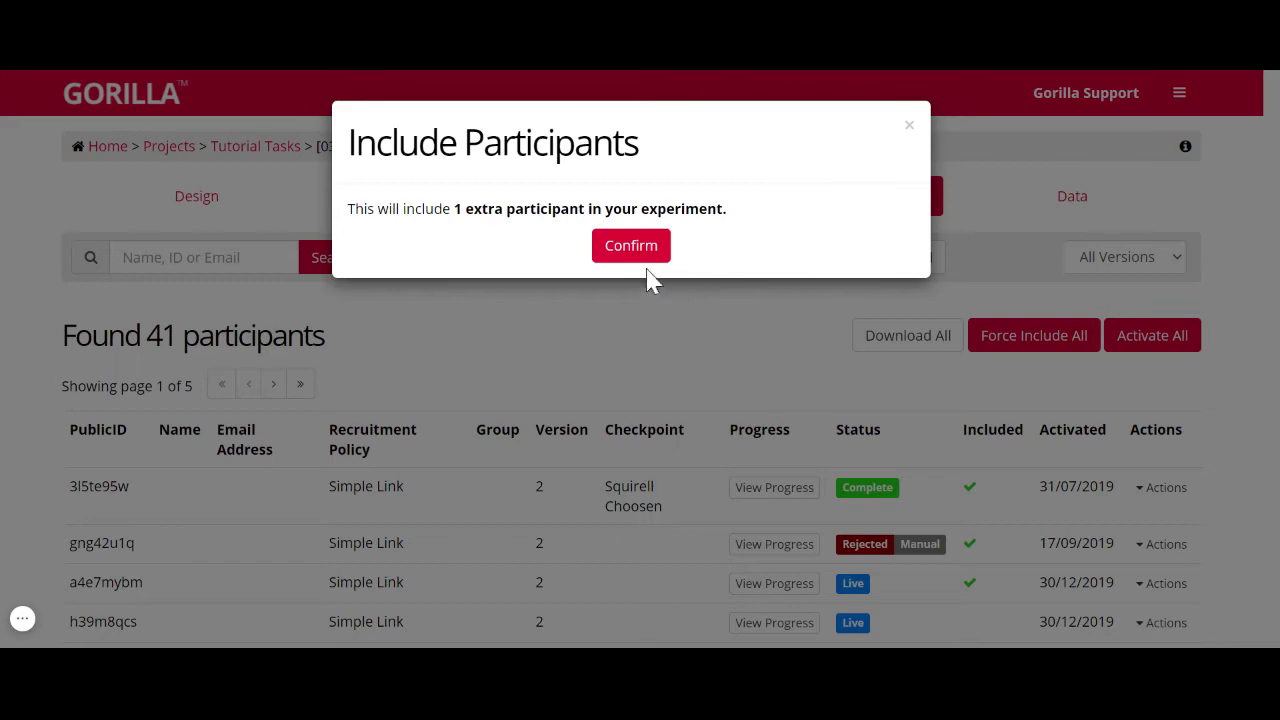
pyautogui.click(912, 128)
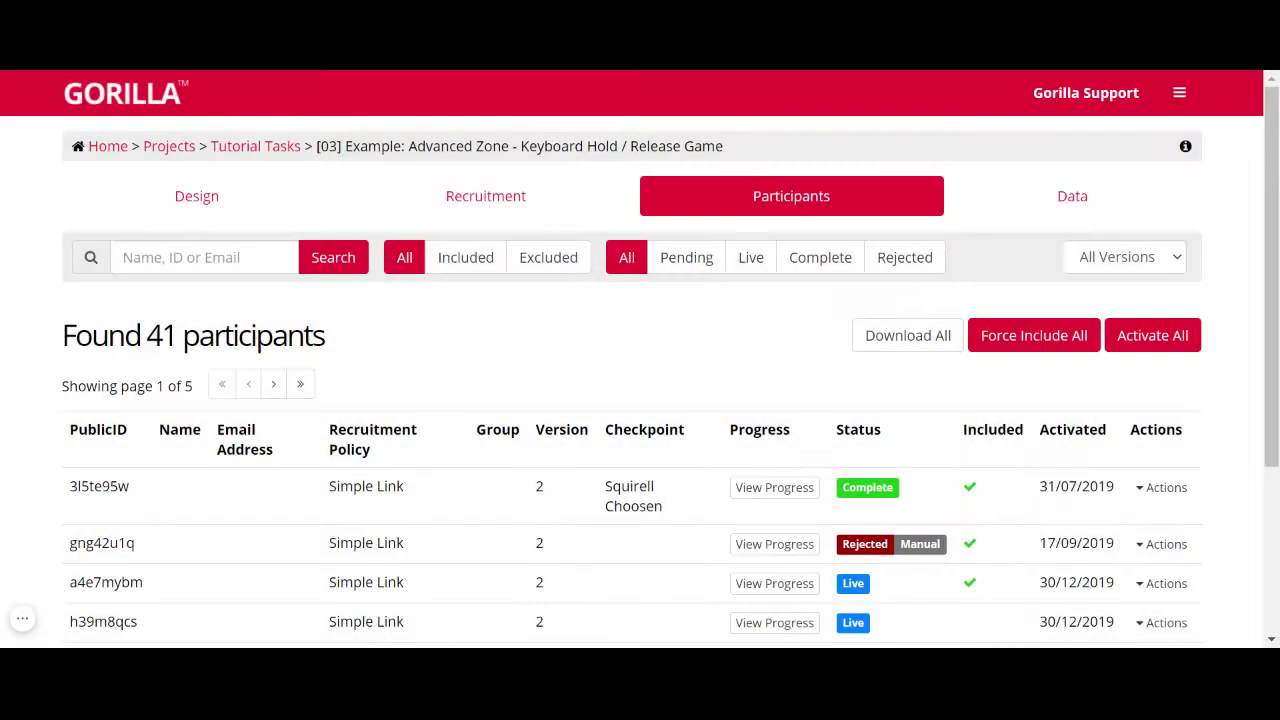
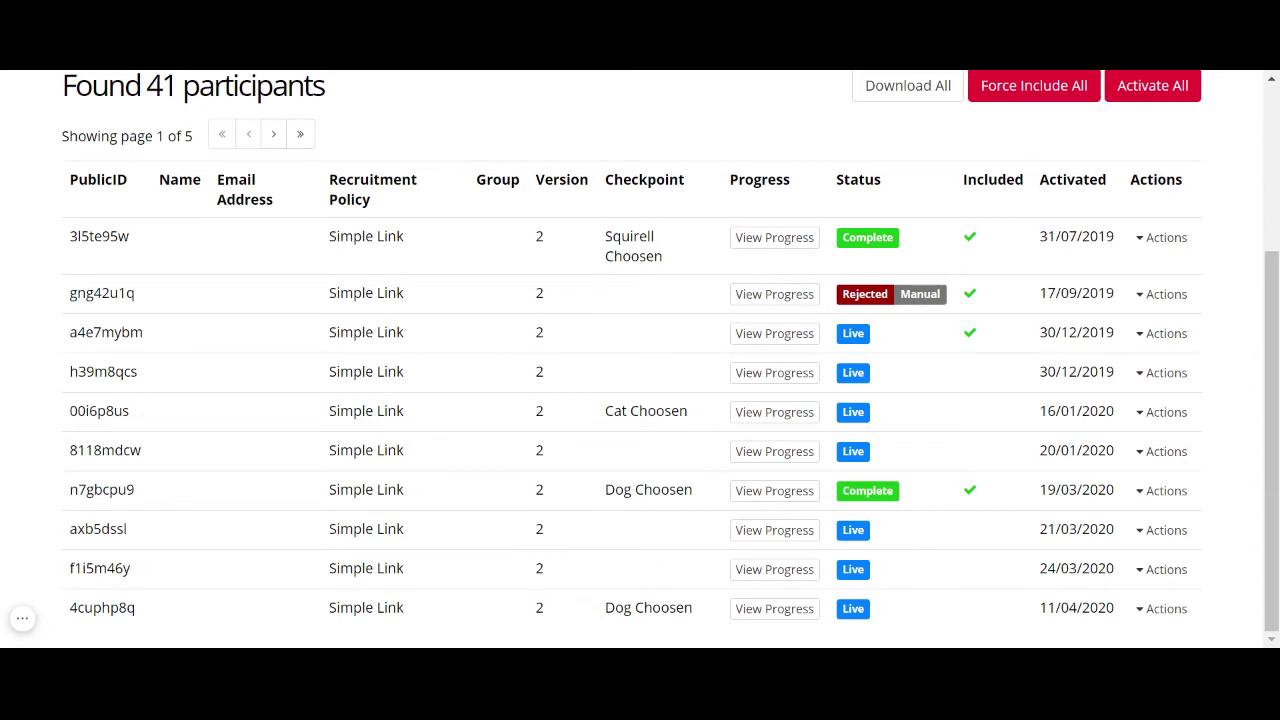
# Return to the experiment design and browse the node types available for a new node, down to Finish and Reject
pyautogui.scroll(3, 640, 350)
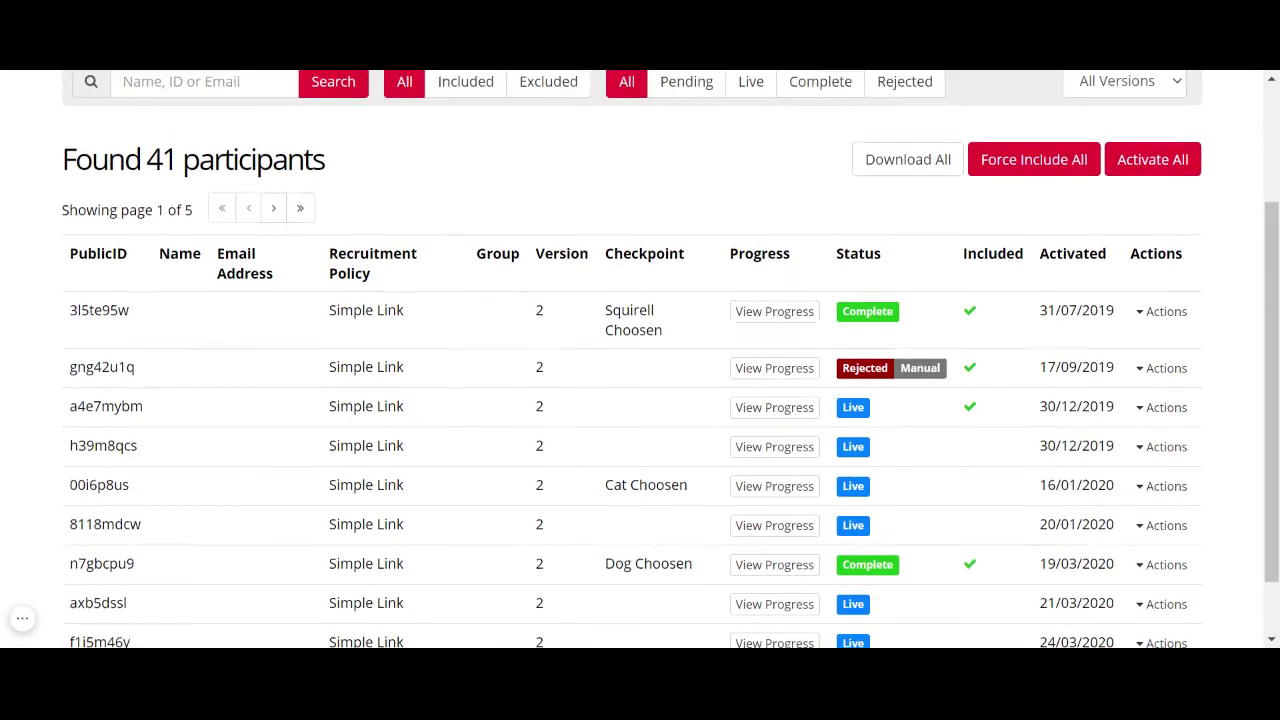
pyautogui.scroll(1, 640, 350)
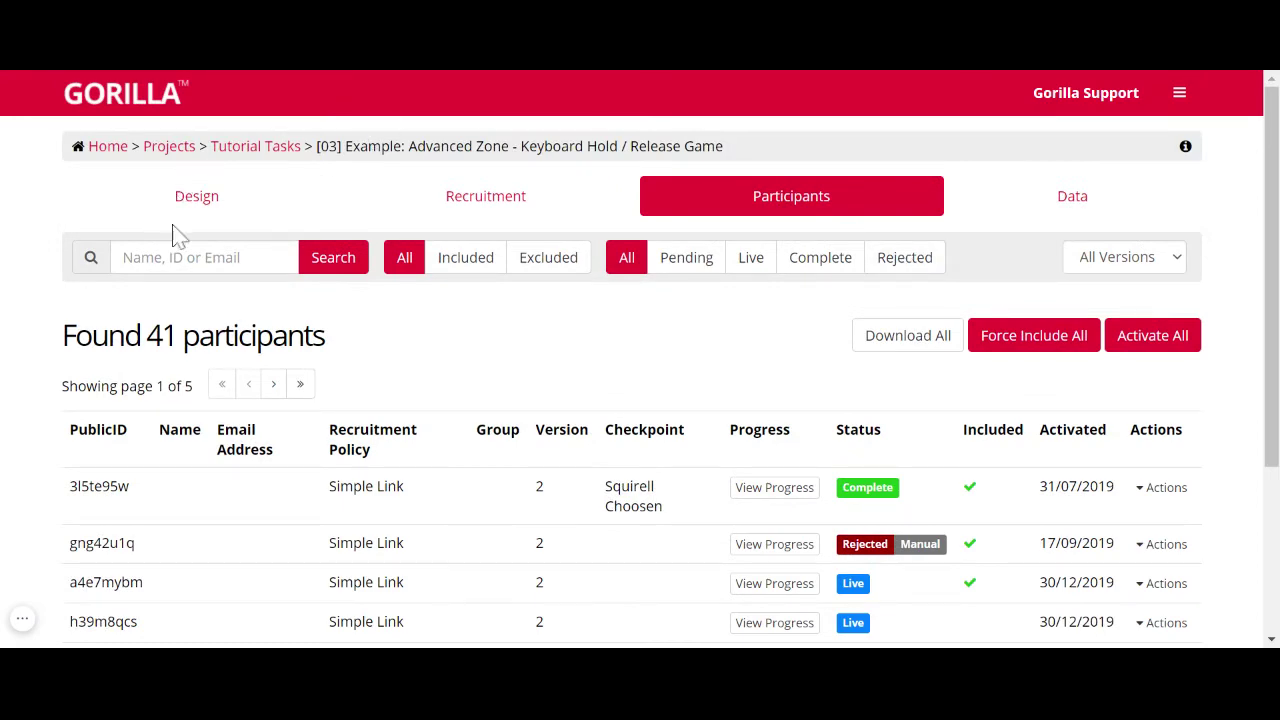
pyautogui.click(197, 196)
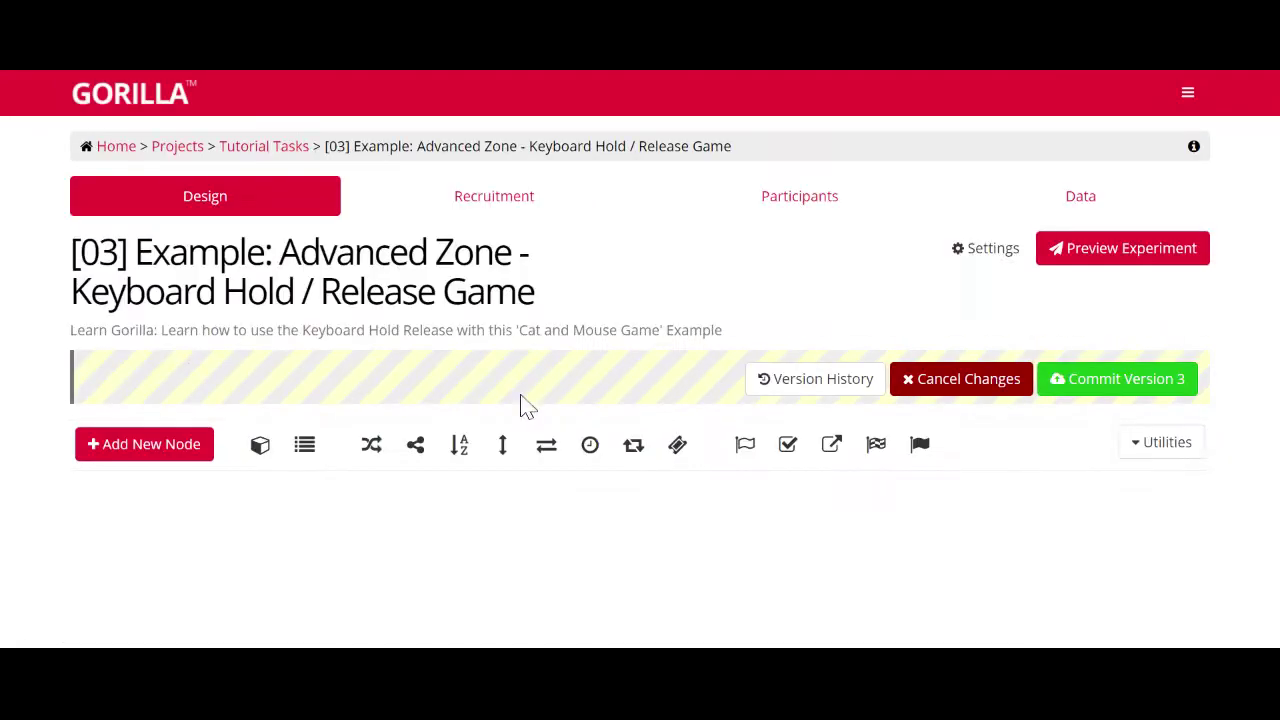
pyautogui.scroll(-1, 645, 360)
pyautogui.scroll(-3, 645, 358)
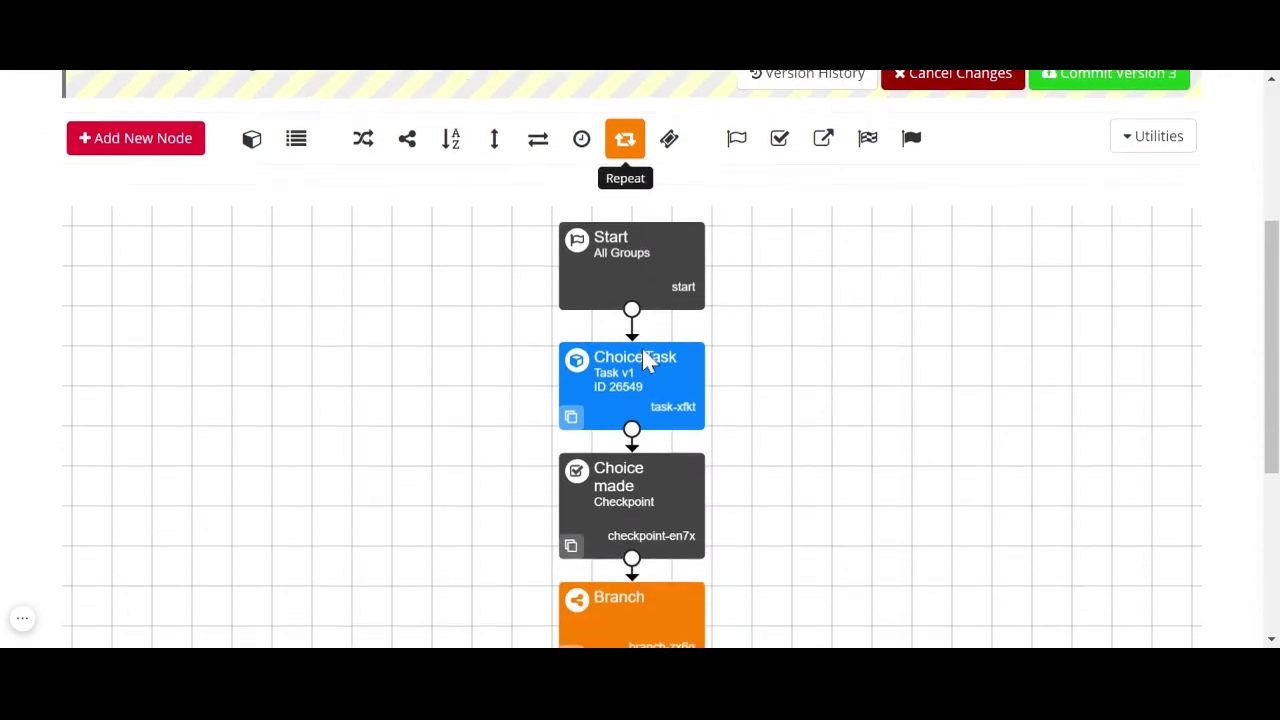
pyautogui.click(120, 140)
pyautogui.scroll(-4, 680, 517)
pyautogui.scroll(-5, 680, 517)
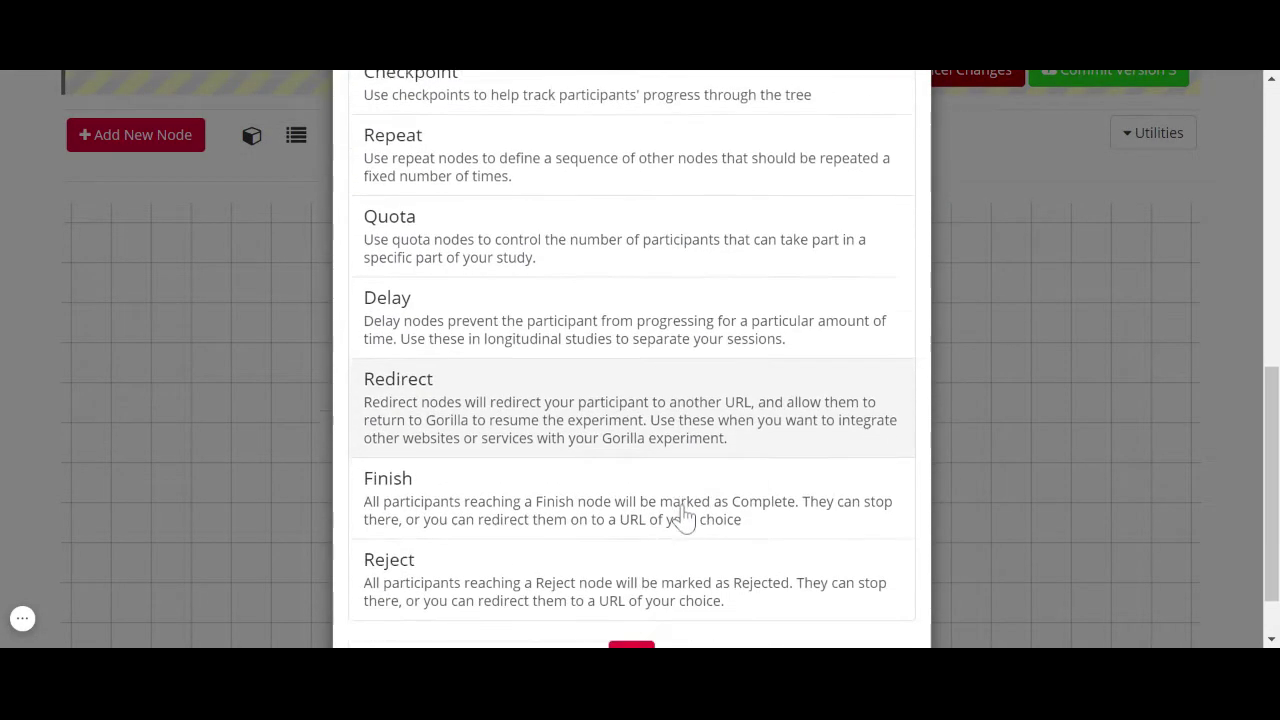
# Start a new Reject node, review its onward URL, completion code and participant inclusion settings, and close it without creating the node
pyautogui.click(473, 510)
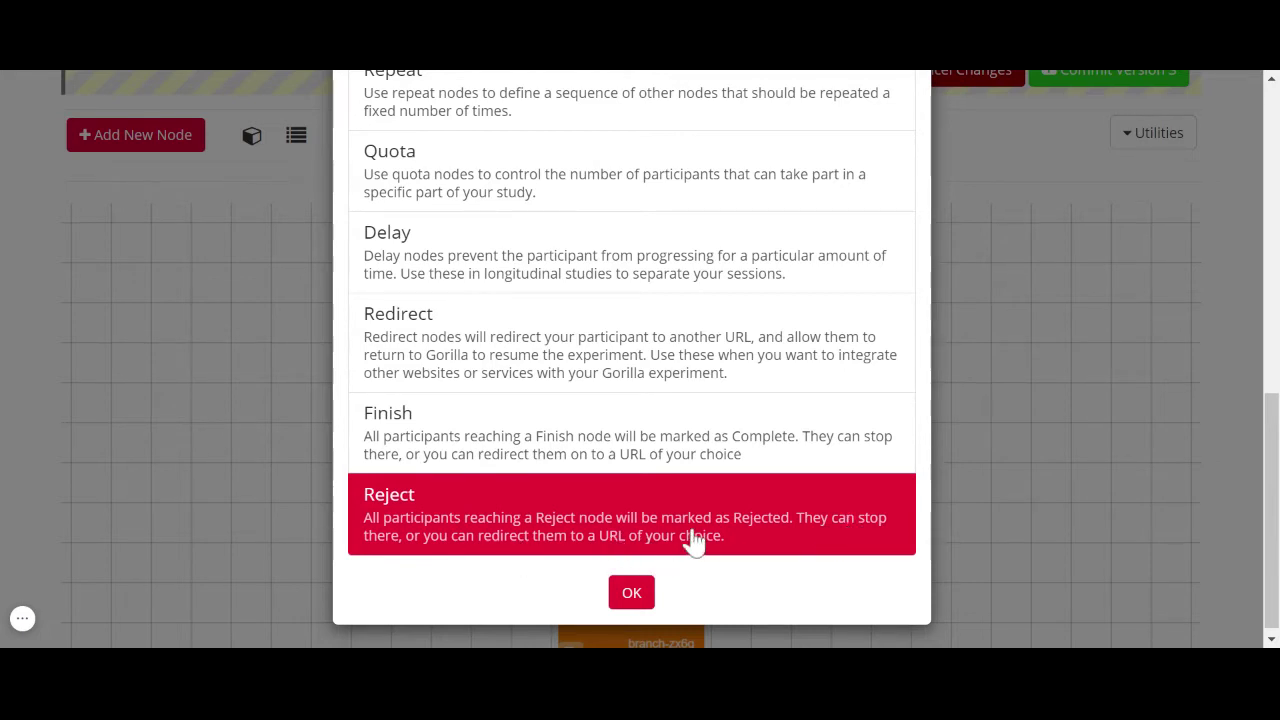
pyautogui.scroll(3, 740, 528)
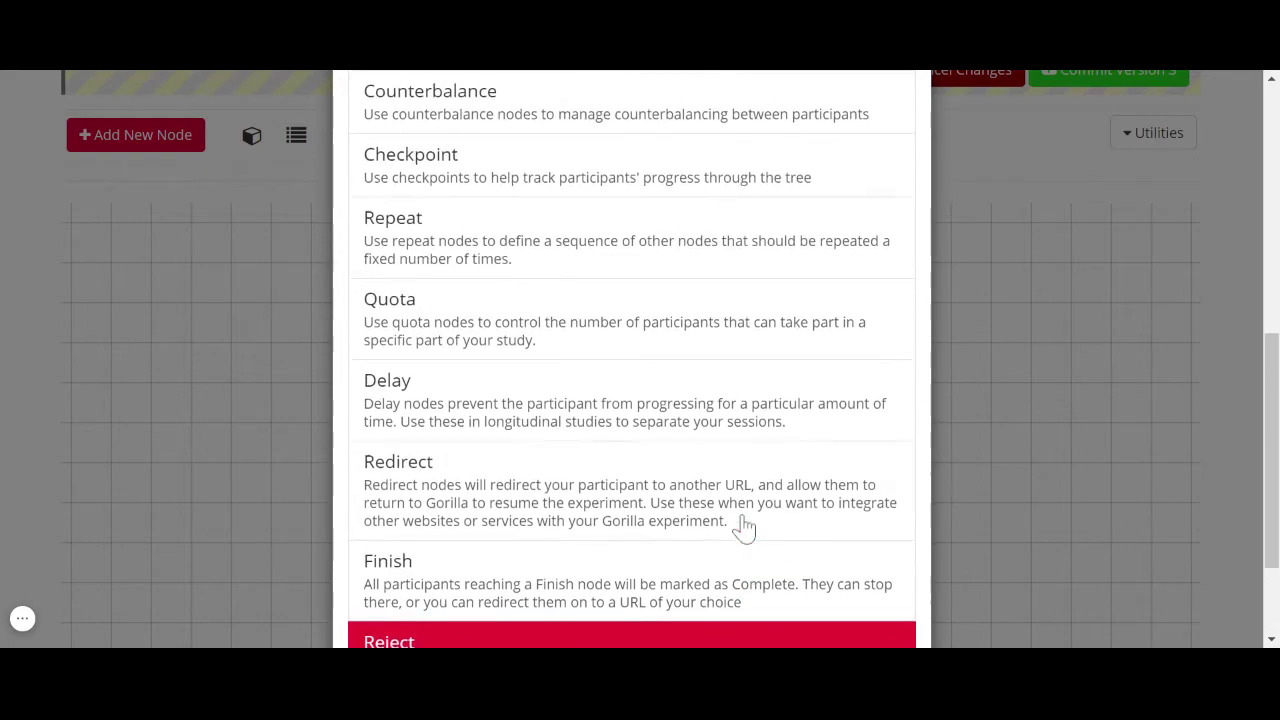
pyautogui.scroll(-3, 740, 528)
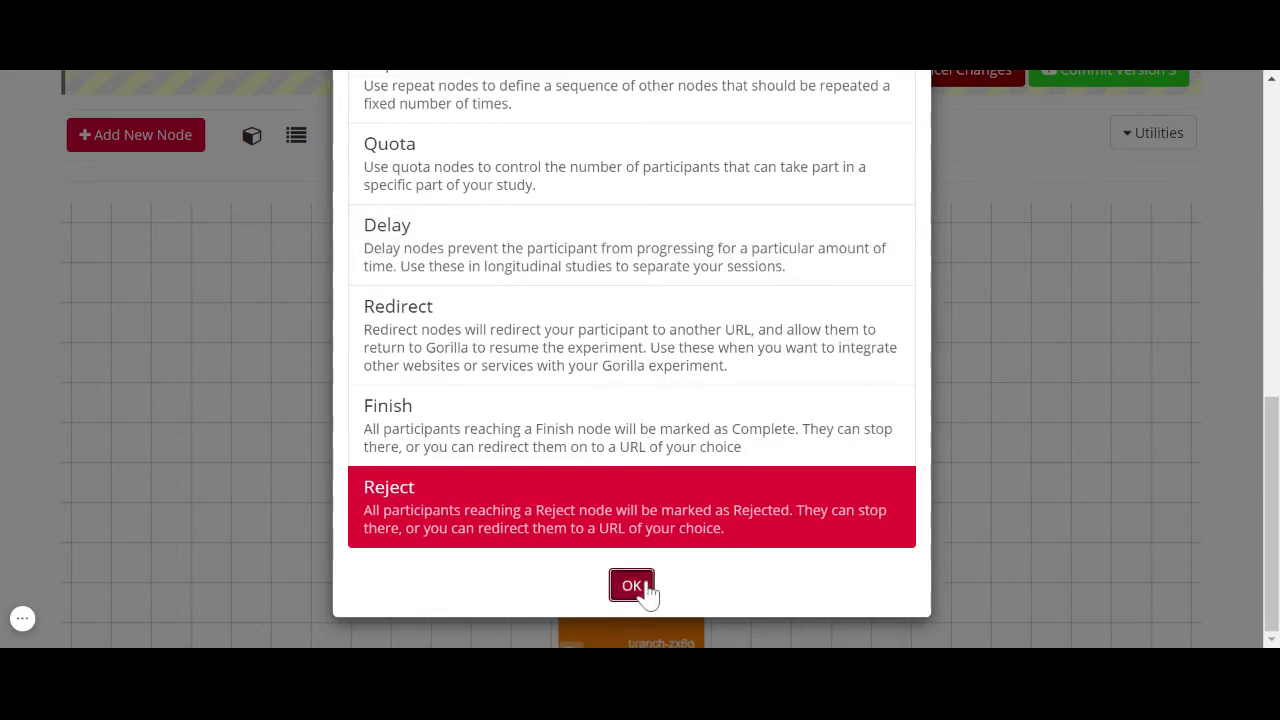
pyautogui.click(640, 588)
pyautogui.scroll(-5, 760, 440)
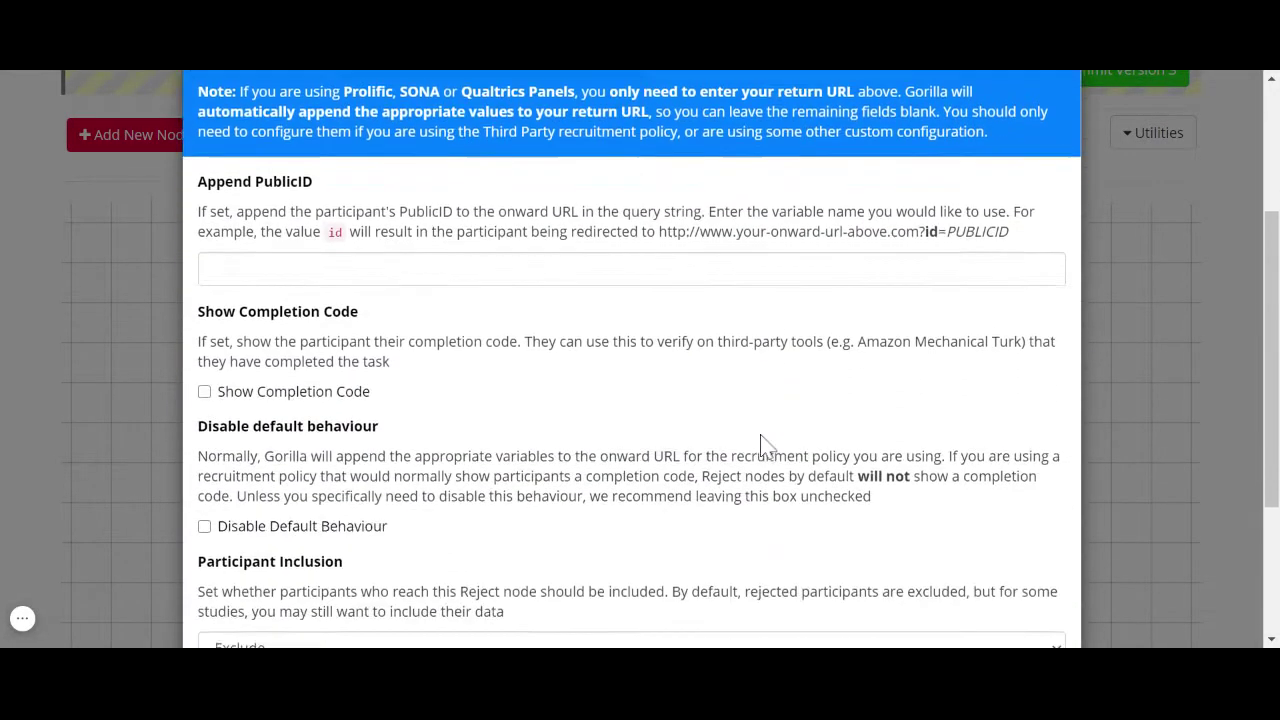
pyautogui.scroll(5, 760, 440)
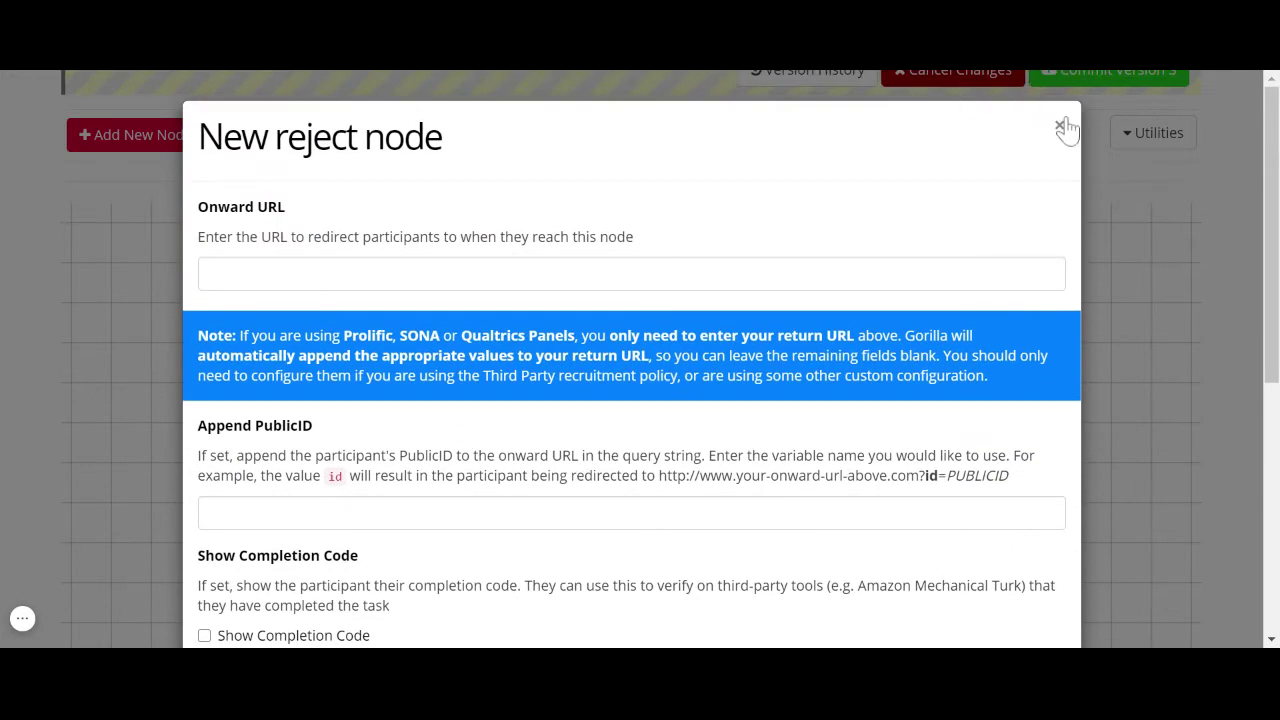
pyautogui.click(1061, 126)
# Examine the start of the design tree, from Start through ChoiceTask and the Choice made checkpoint to the Branch, and the Finish node option
pyautogui.scroll(3, 951, 226)
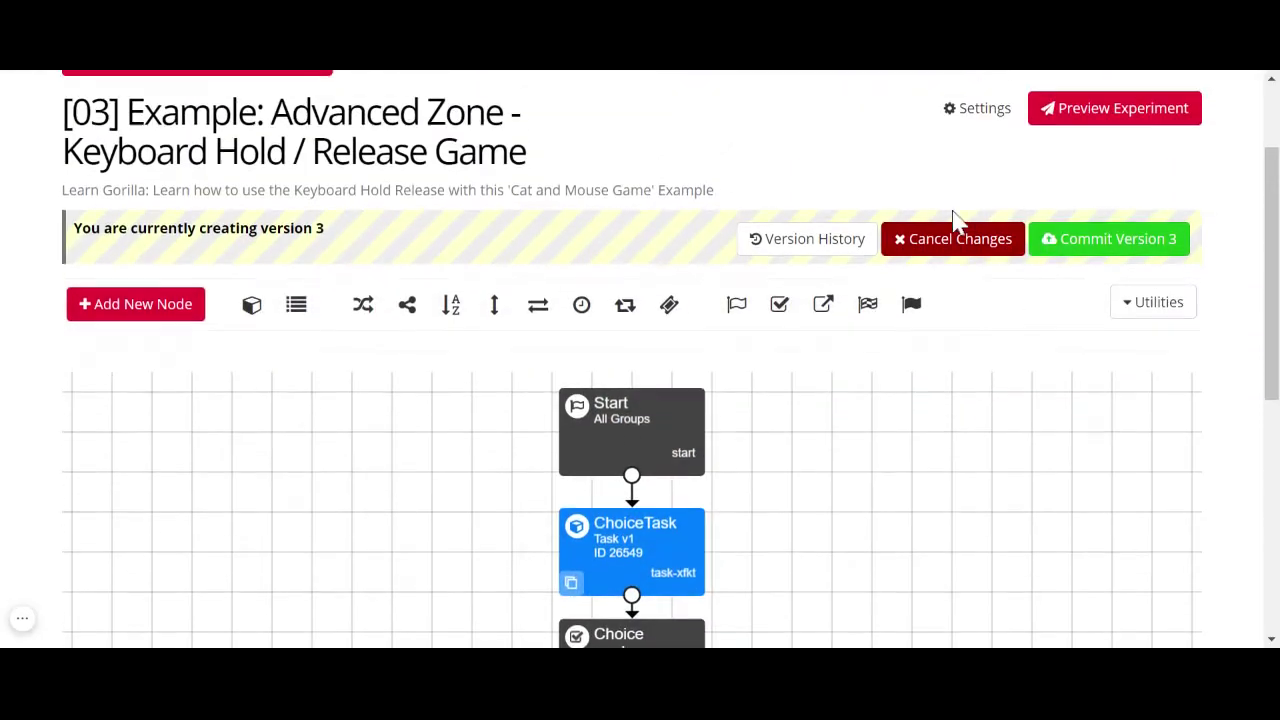
pyautogui.scroll(-3, 1000, 380)
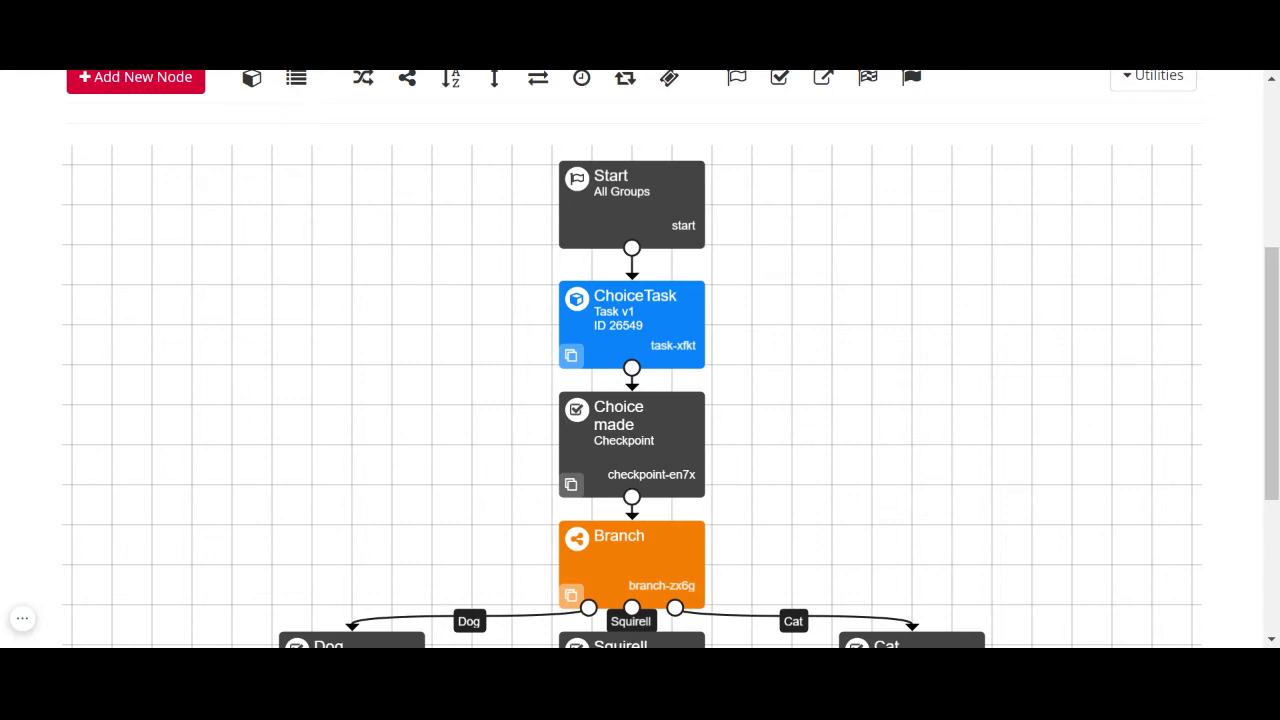
pyautogui.scroll(3, 877, 234)
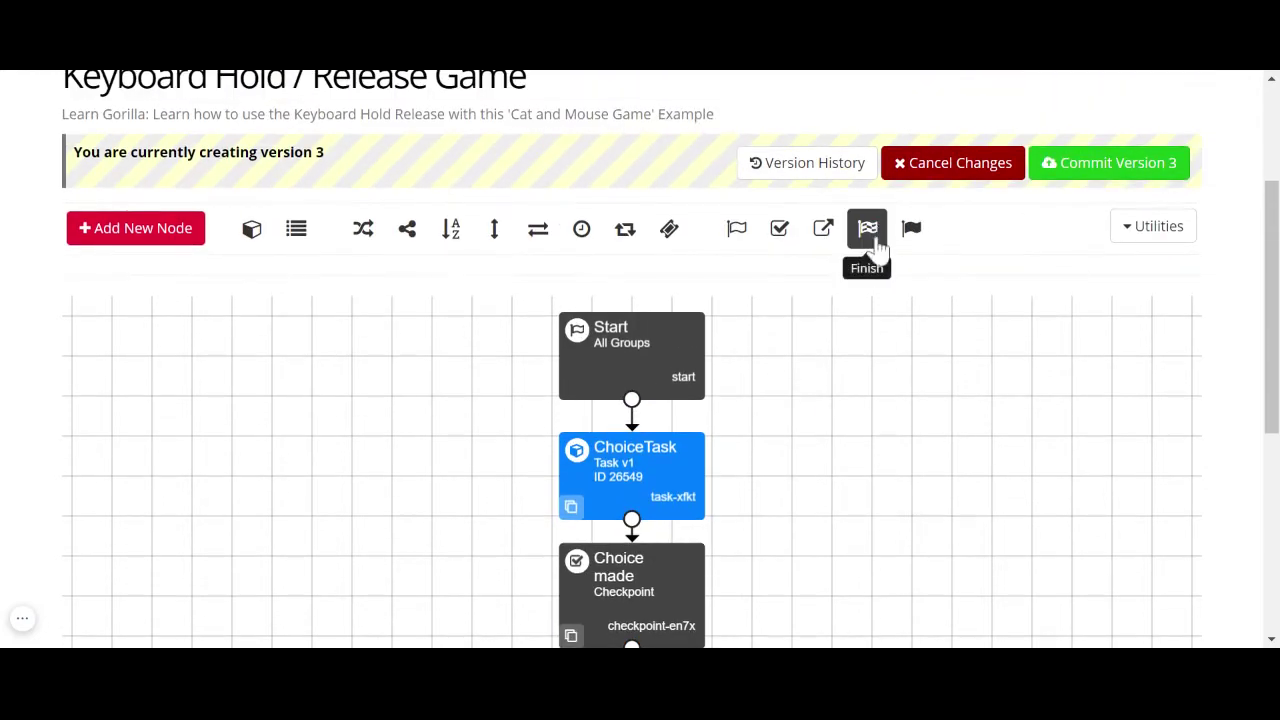
pyautogui.scroll(-1, 778, 534)
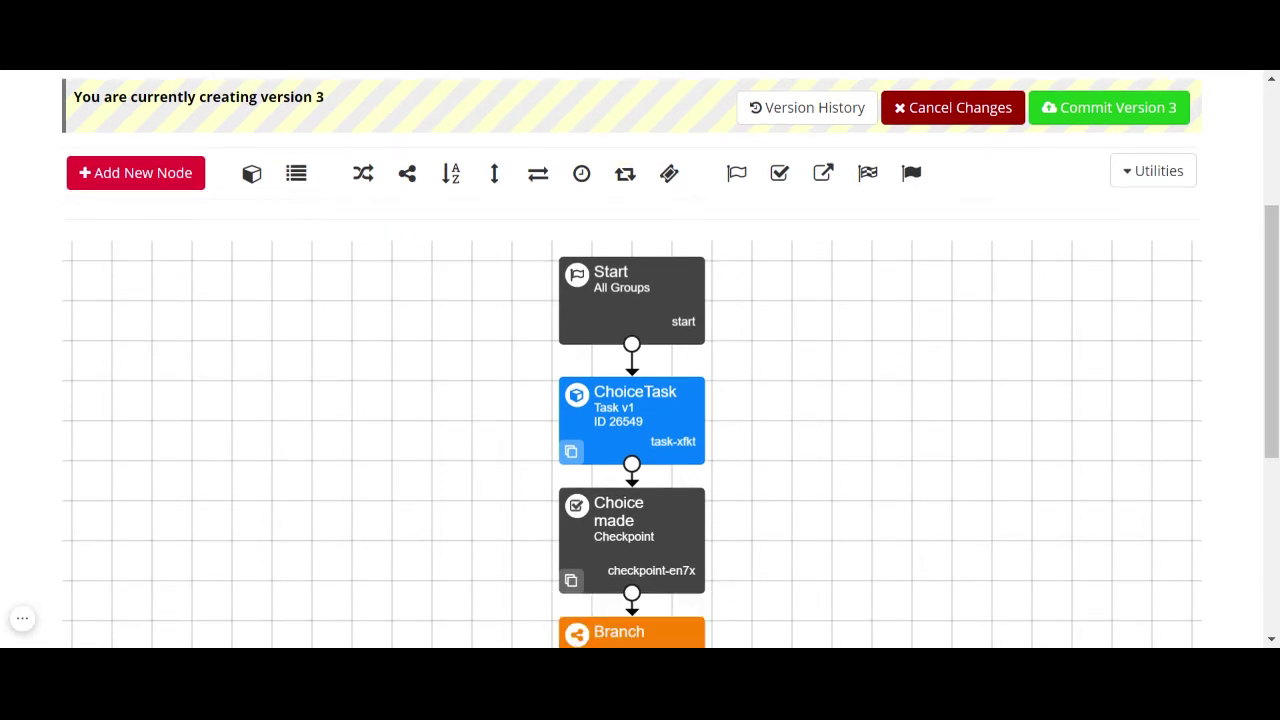
pyautogui.scroll(-1, 632, 400)
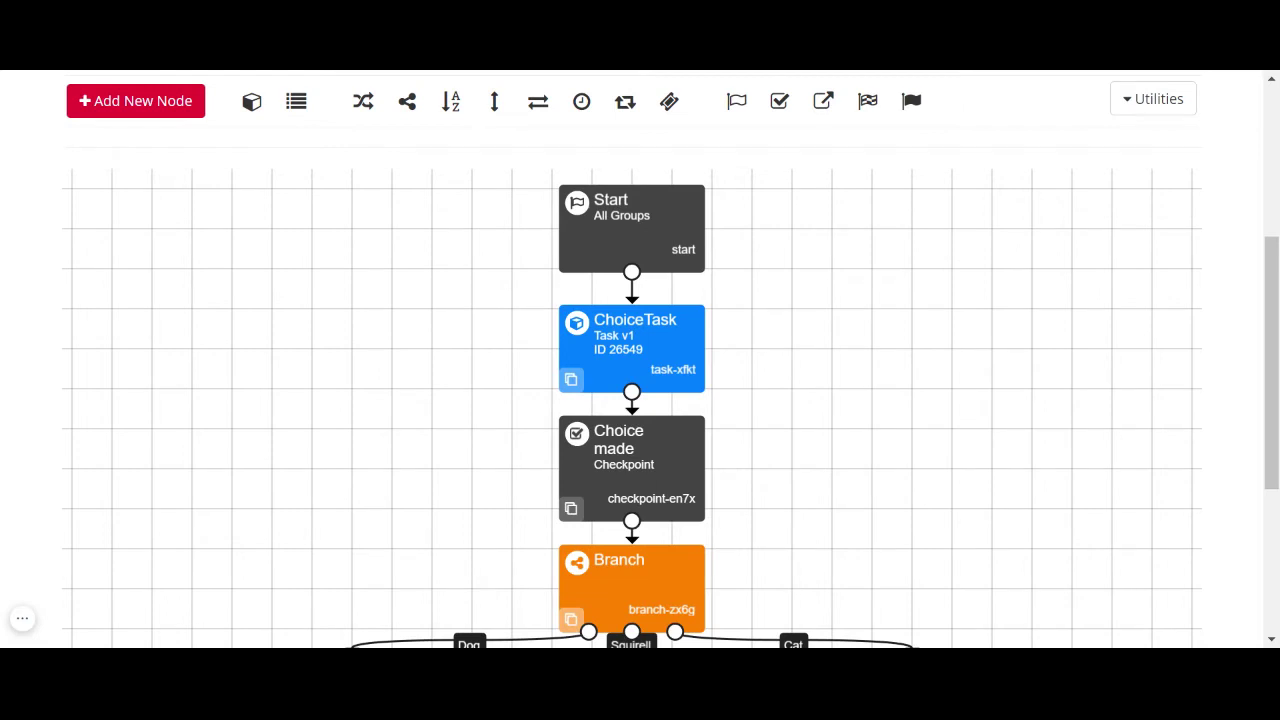
pyautogui.scroll(3, 632, 400)
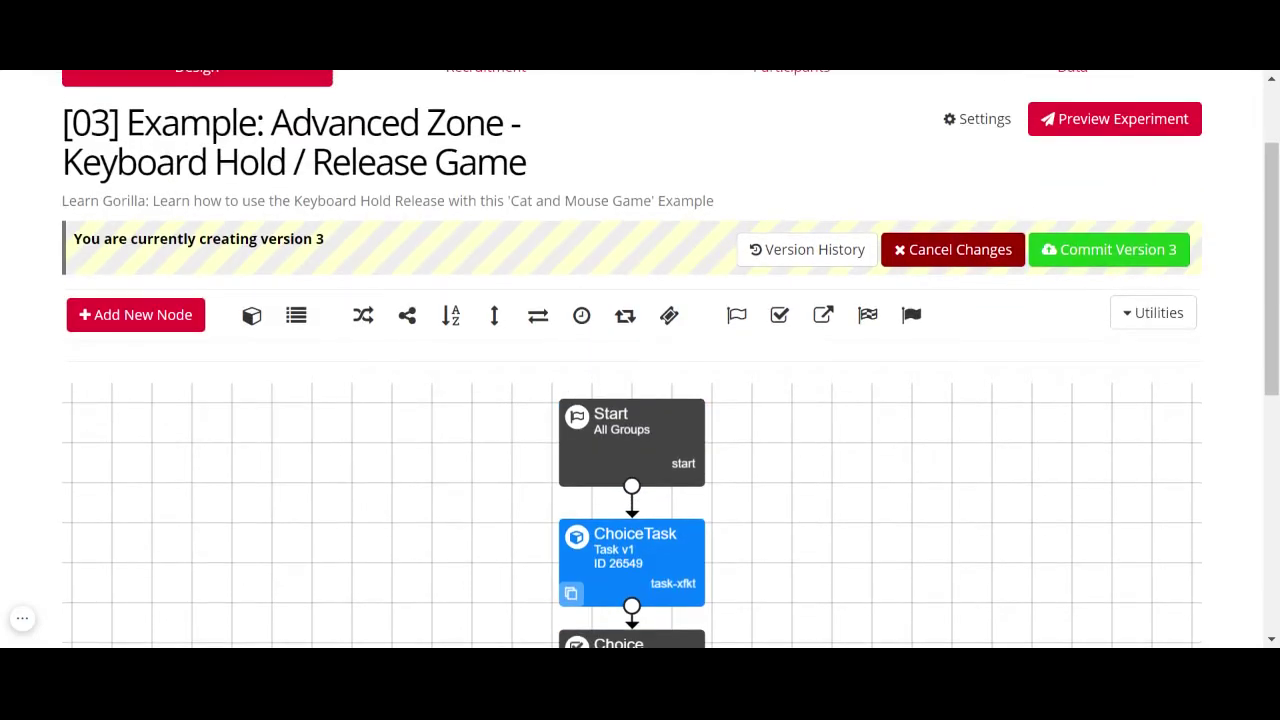
pyautogui.scroll(-3, 632, 400)
pyautogui.scroll(1, 632, 400)
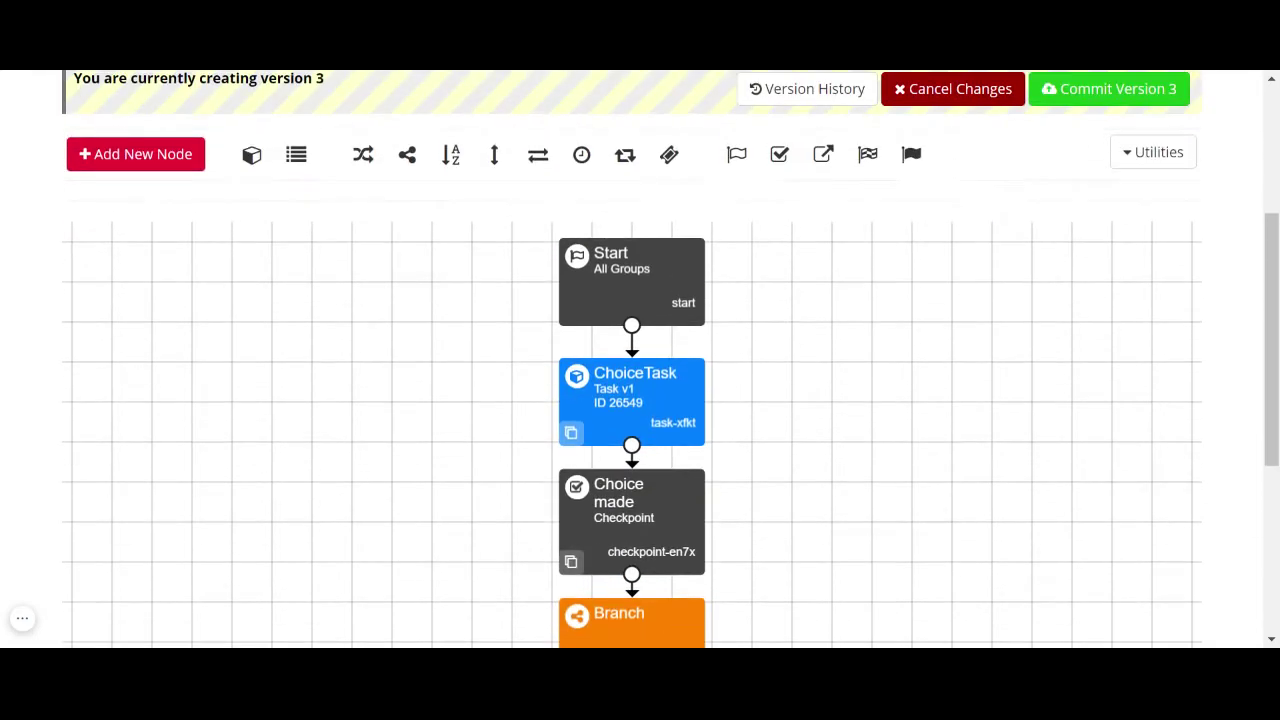
pyautogui.scroll(4, 608, 395)
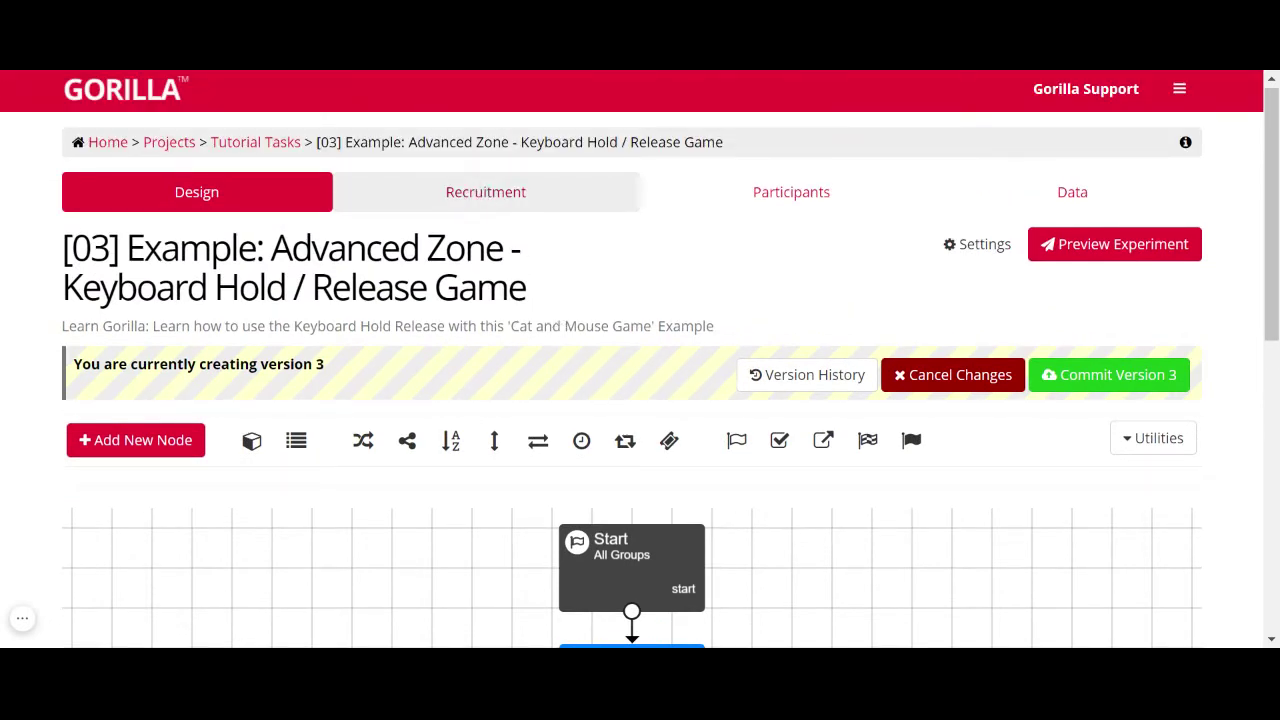
# Open the Time Limit settings in the experiment's recruitment section, read how they work and close them without setting a limit
pyautogui.click(562, 192)
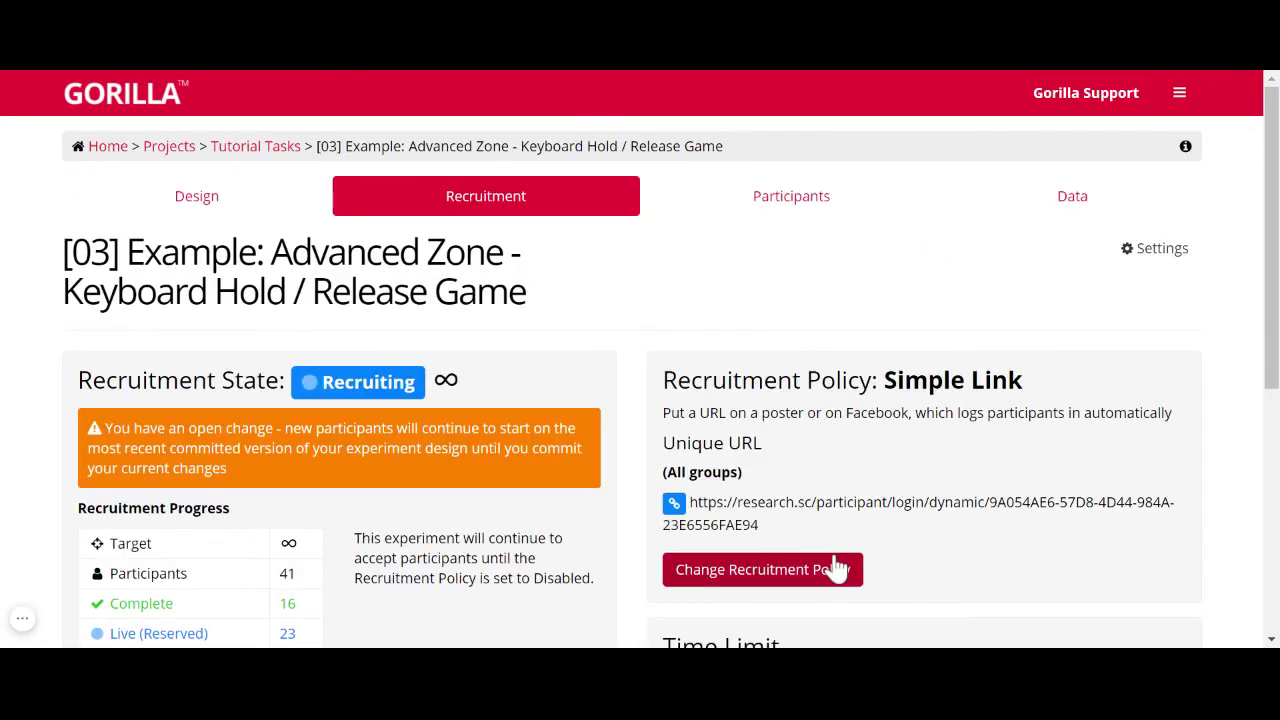
pyautogui.scroll(-2, 837, 568)
pyautogui.click(750, 478)
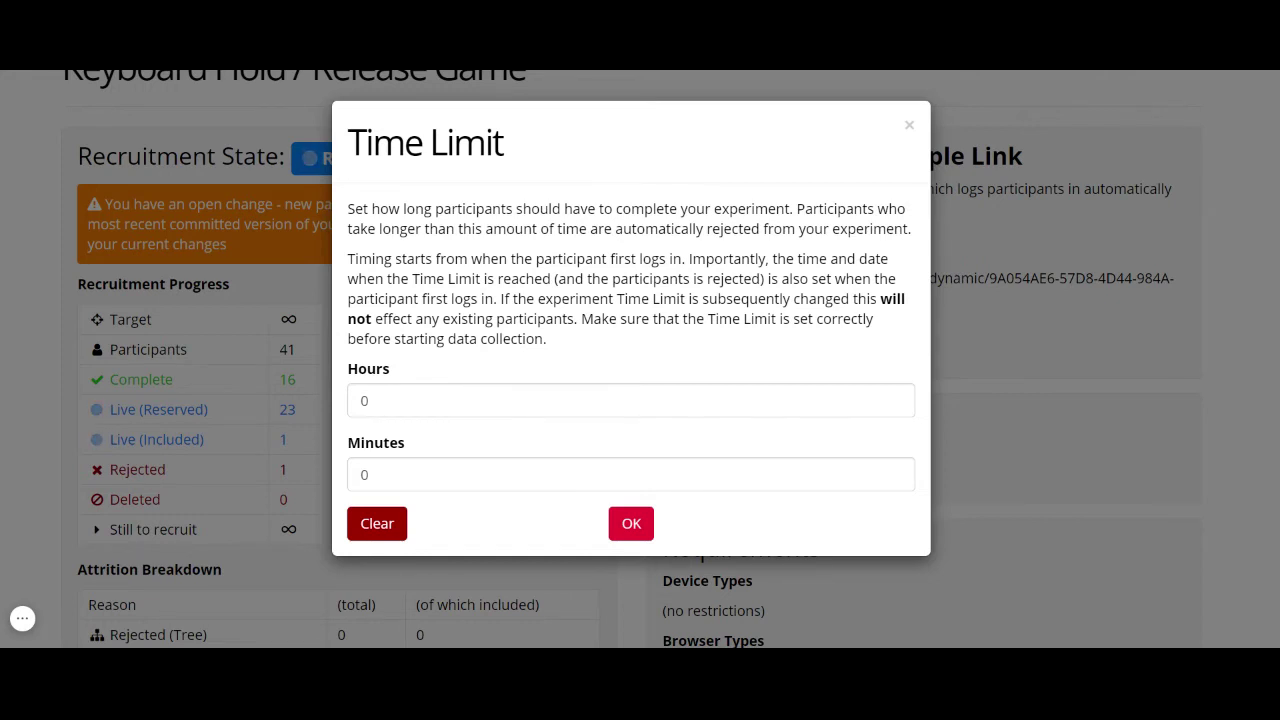
pyautogui.click(908, 126)
# Return to the participant list and examine the status and inclusion of the listed participants
pyautogui.scroll(2, 837, 157)
pyautogui.click(837, 151)
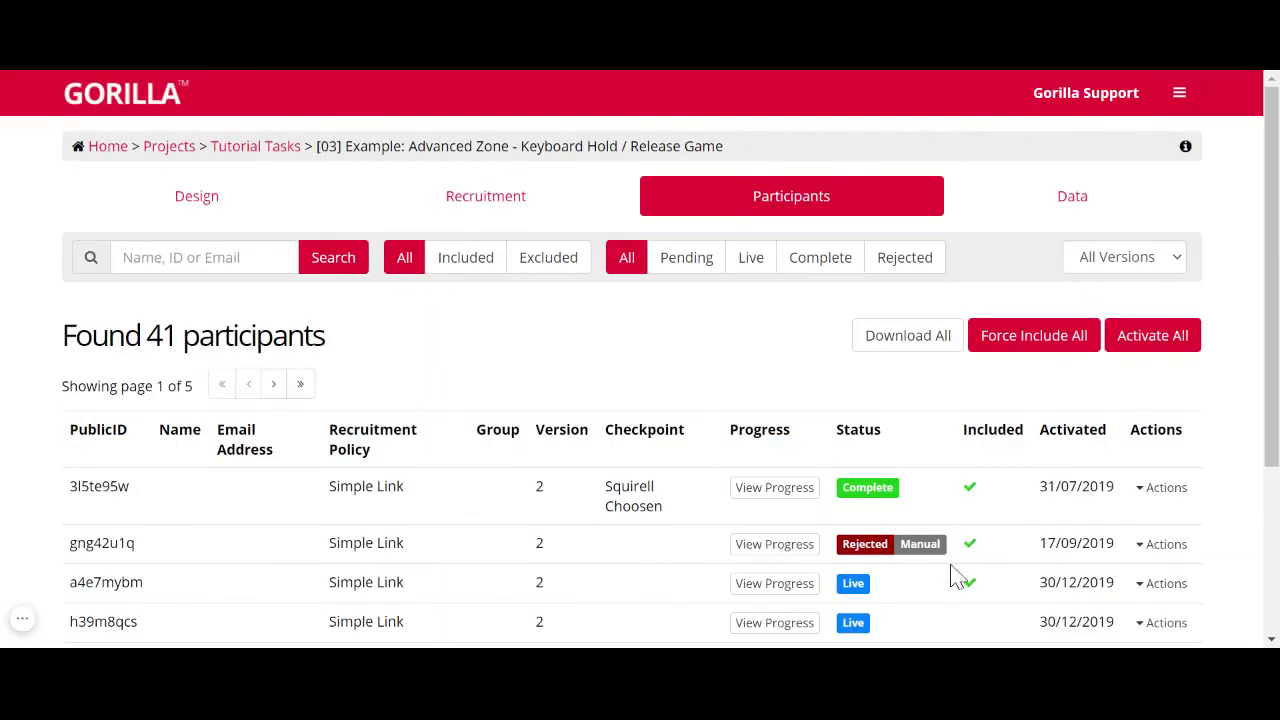
pyautogui.scroll(-2, 955, 577)
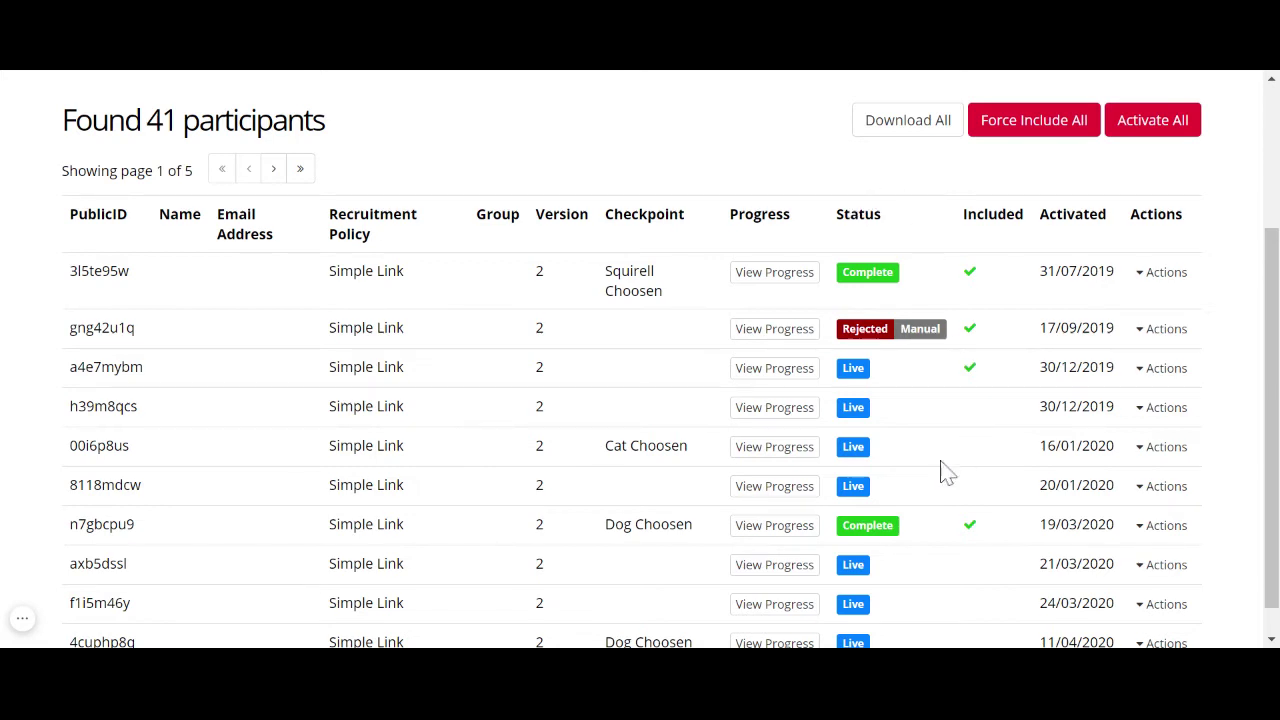
pyautogui.scroll(-1, 928, 378)
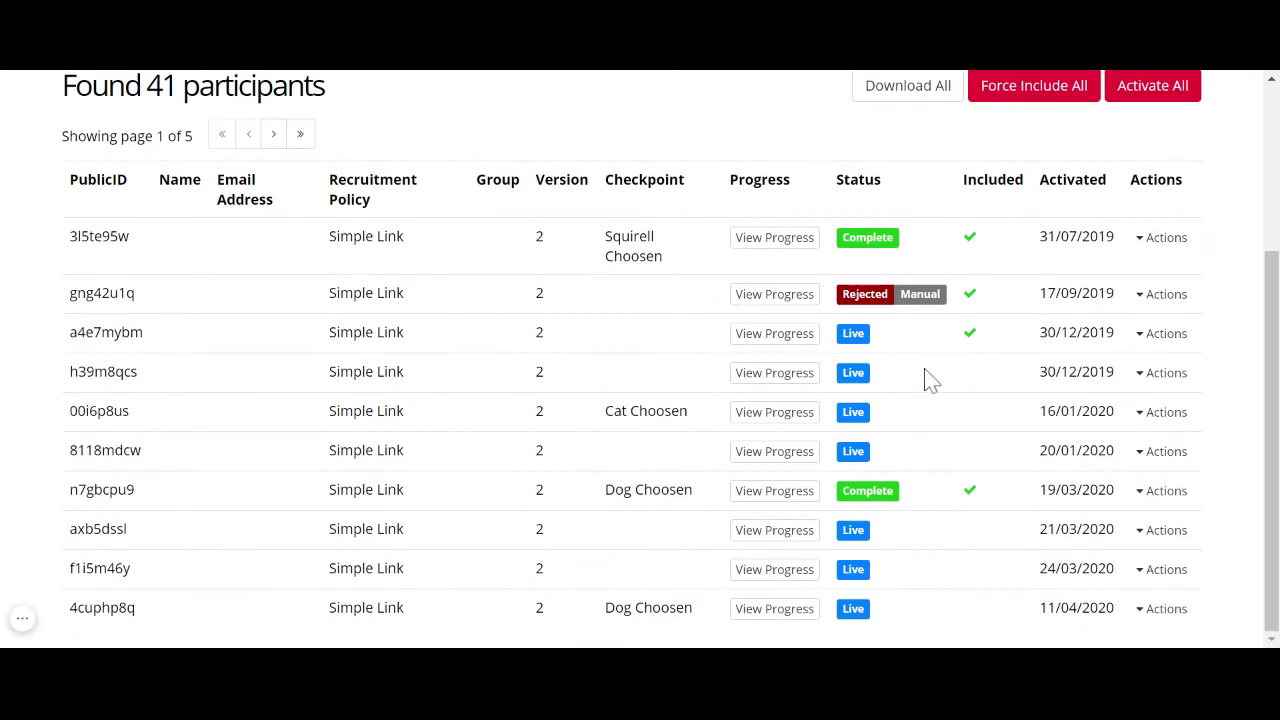
pyautogui.scroll(2, 928, 378)
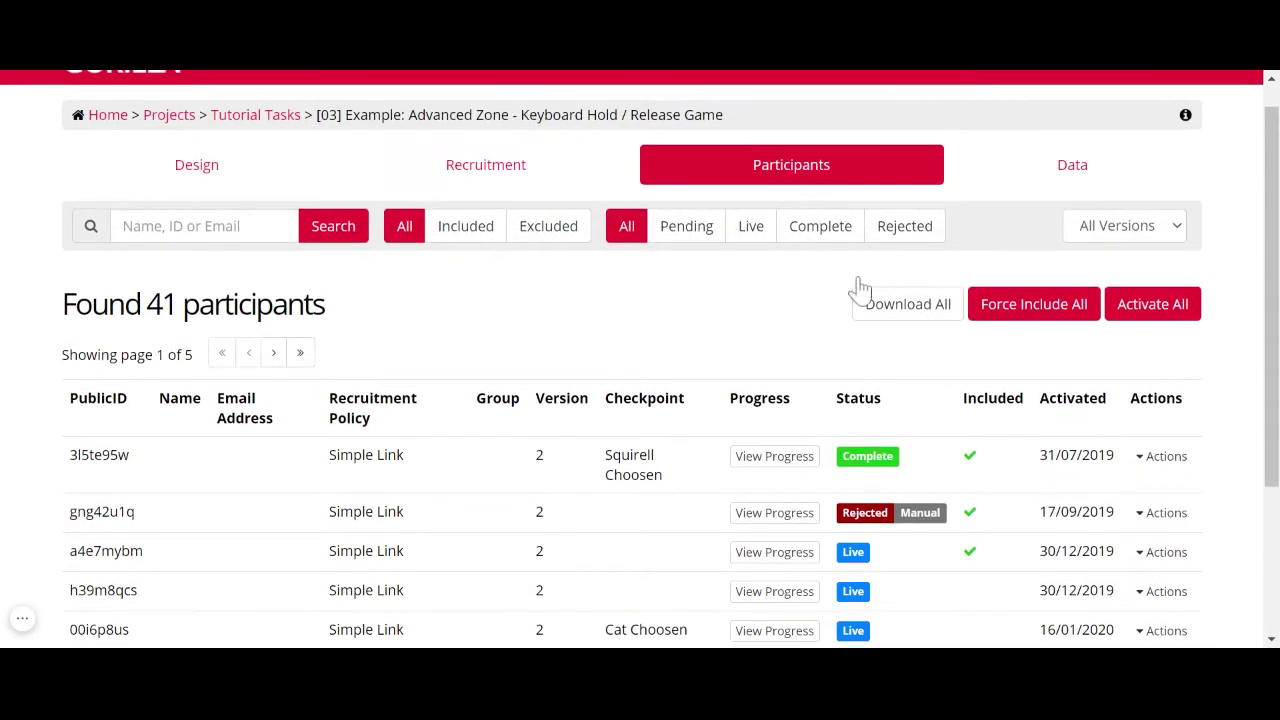
pyautogui.scroll(-2, 957, 471)
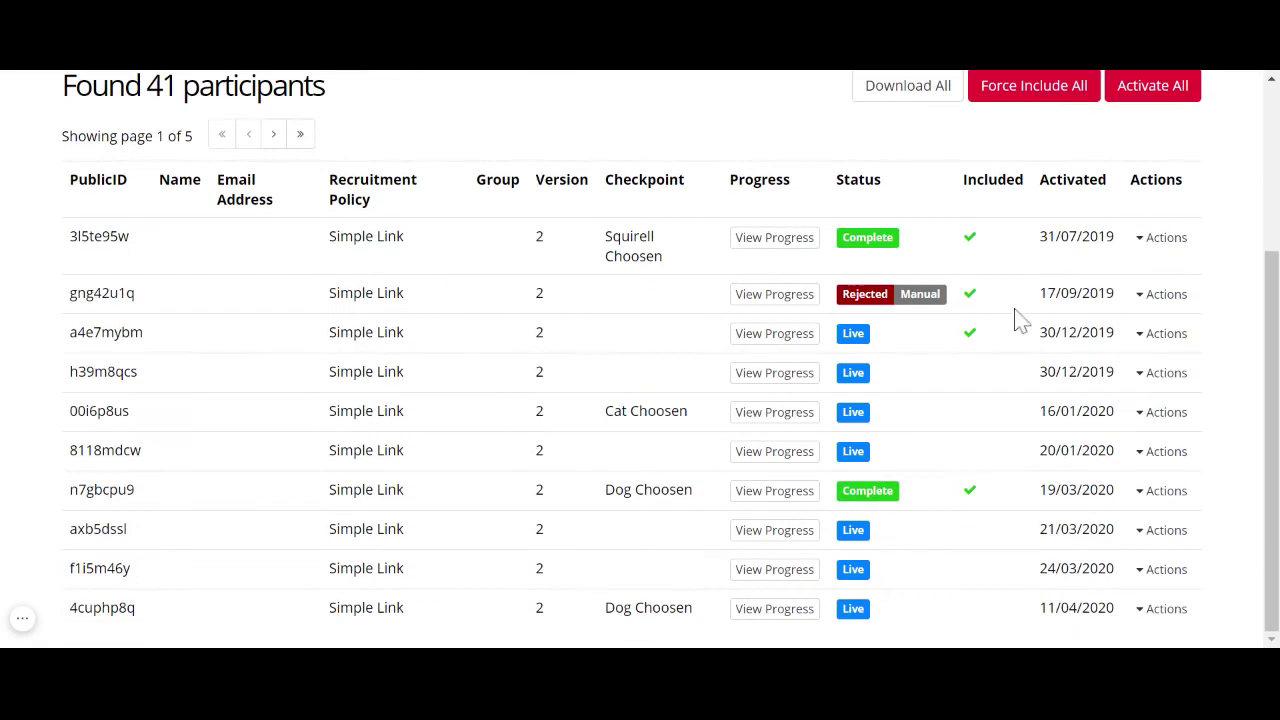
# Open the rejection confirmation for the live, not yet included participant activated on 30/12/2019, read it and close it without rejecting
pyautogui.click(1163, 378)
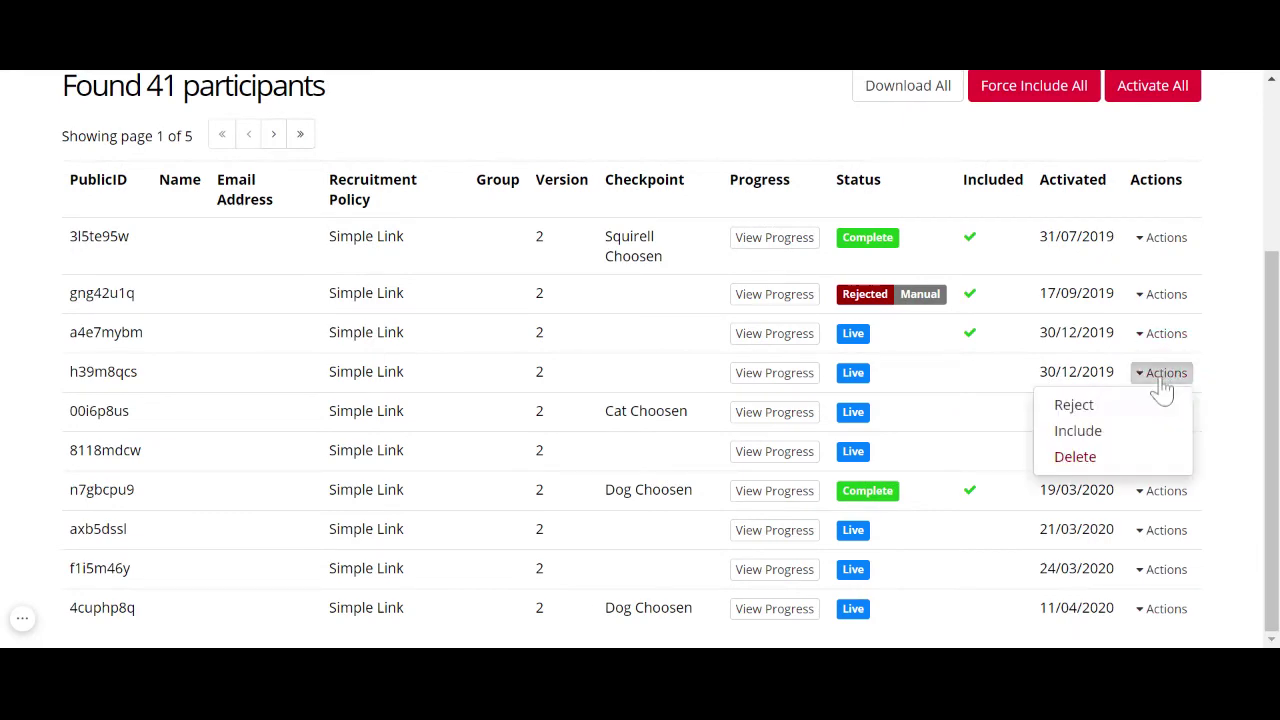
pyautogui.click(1118, 410)
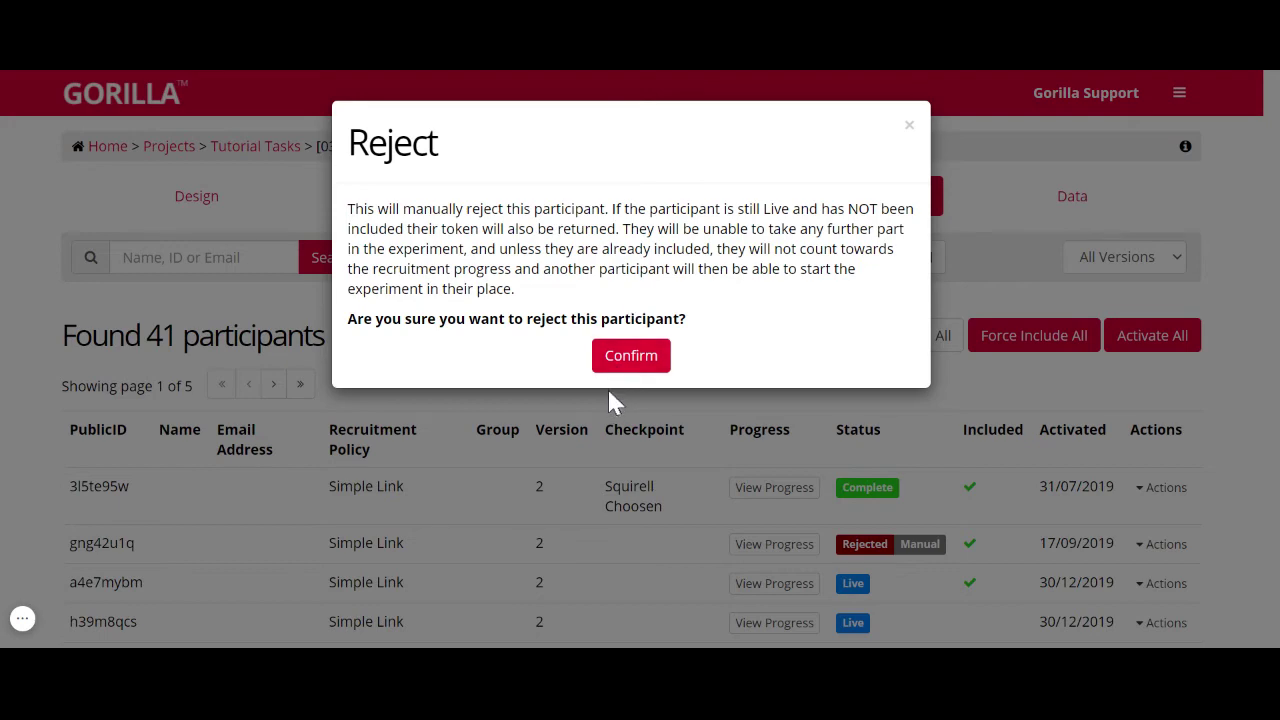
pyautogui.click(909, 127)
# Review the participant list and check which actions are offered for the manually rejected participant activated on 17/09/2019
pyautogui.scroll(-2, 990, 557)
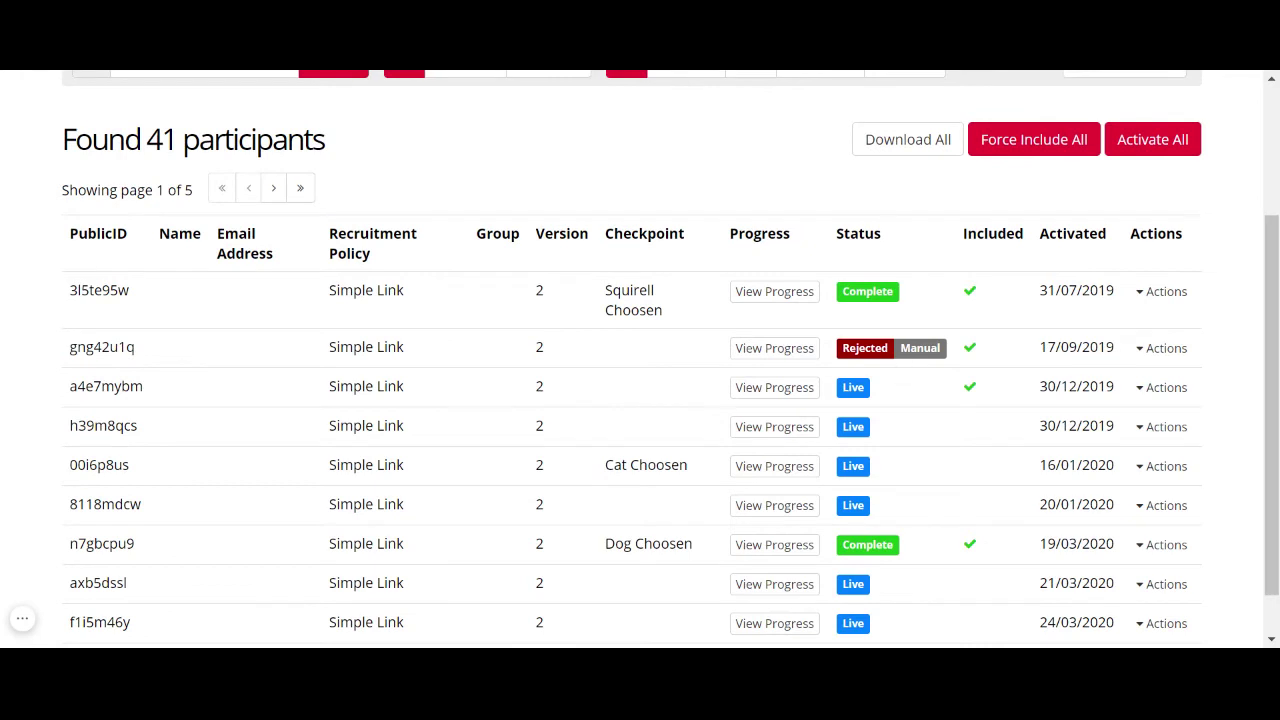
pyautogui.scroll(-1, 986, 386)
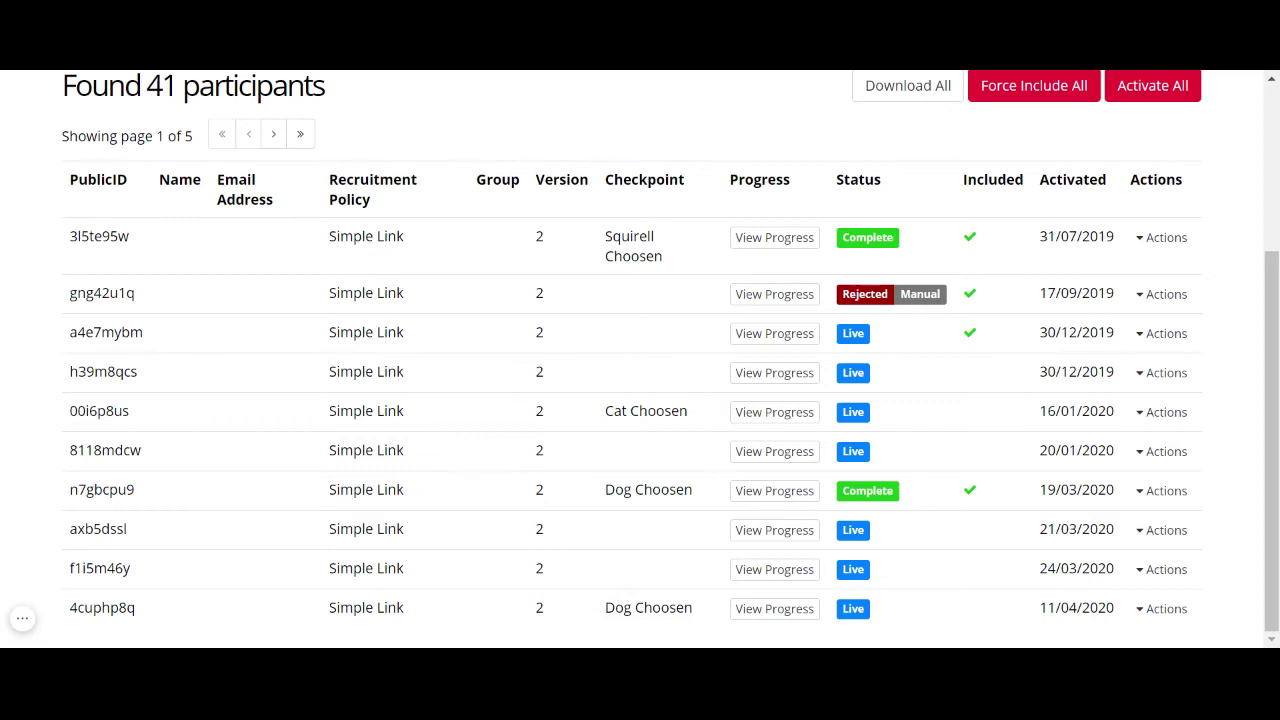
pyautogui.scroll(2, 1153, 314)
pyautogui.scroll(-2, 1153, 314)
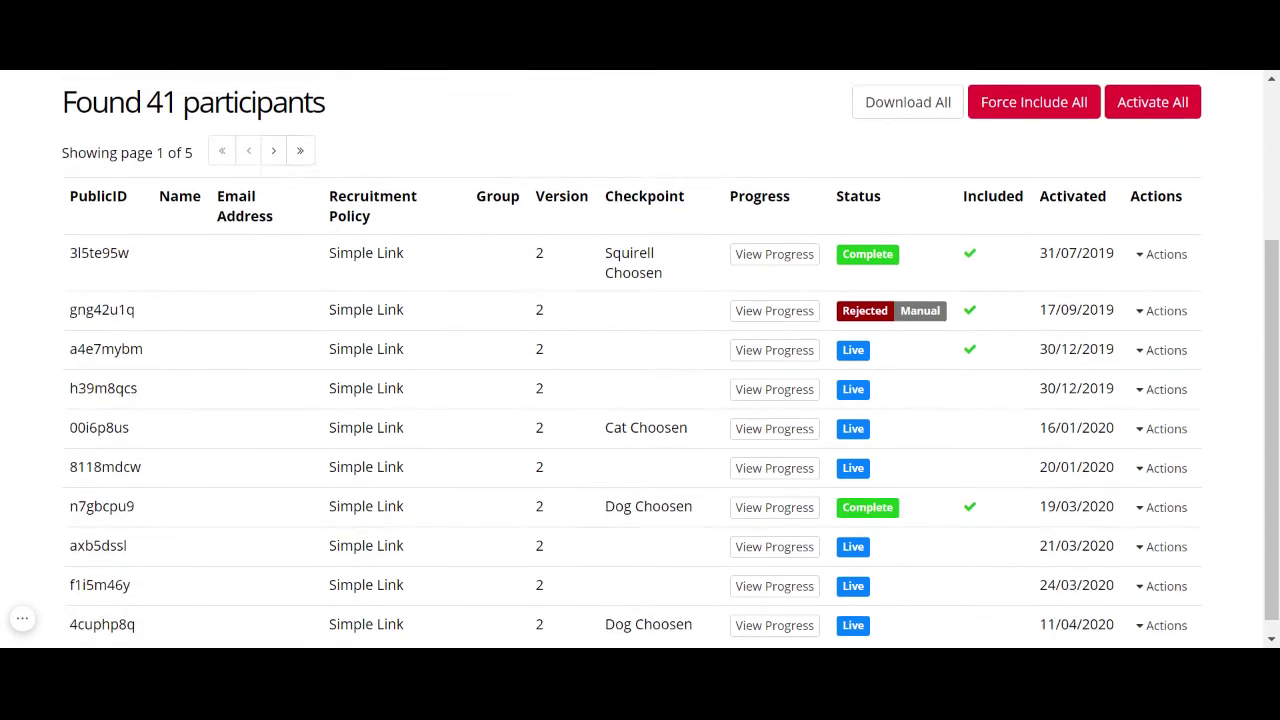
pyautogui.click(1160, 300)
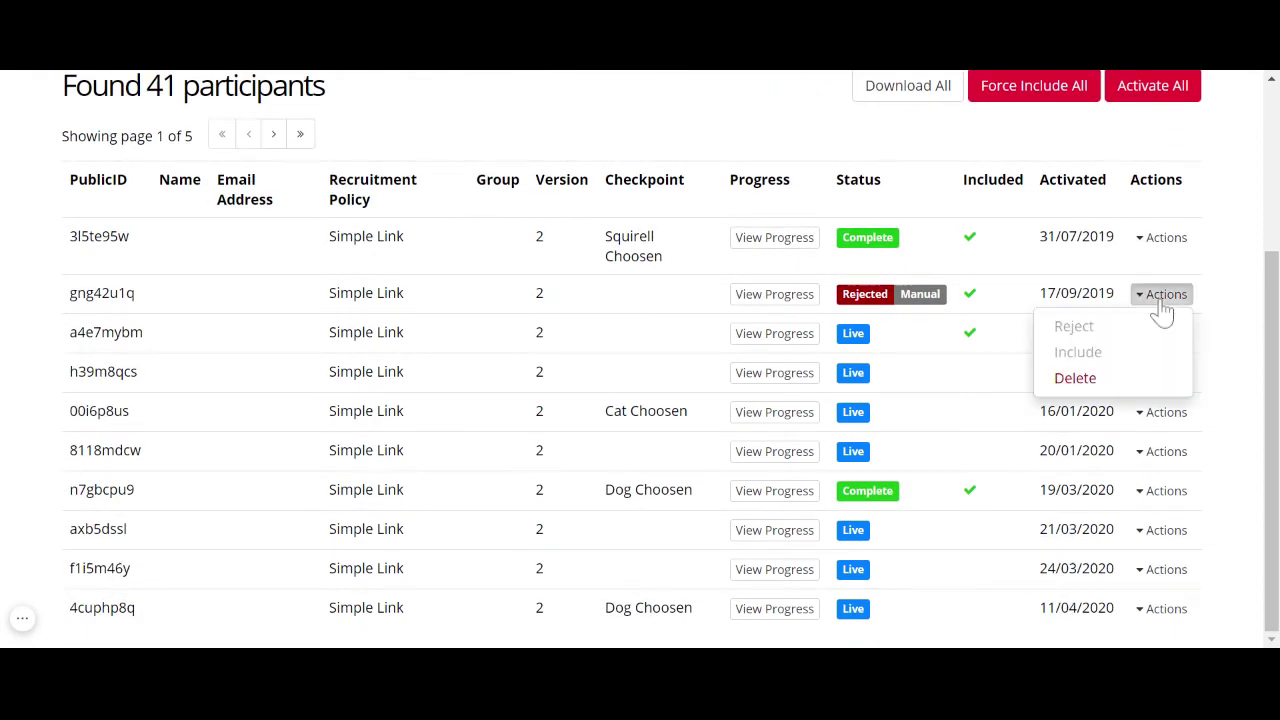
pyautogui.click(1209, 380)
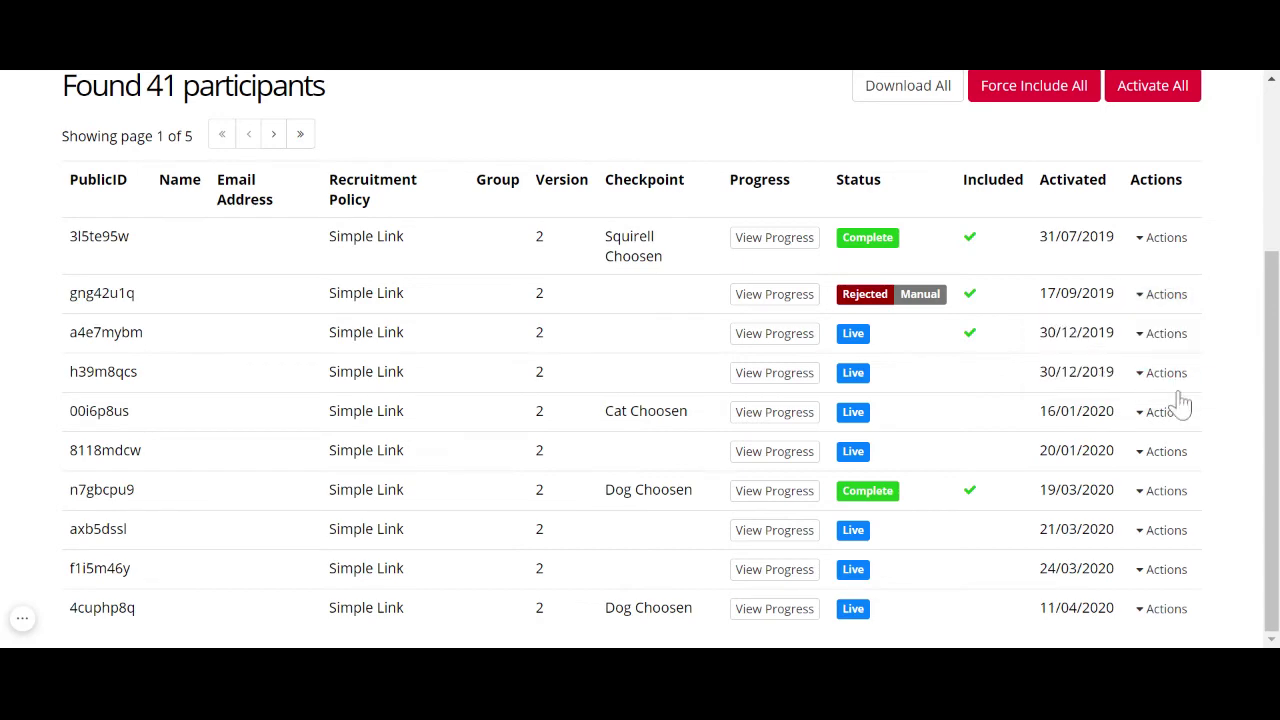
# Manually reject the live, not yet included participant activated on 30/12/2019 and confirm the rejection
pyautogui.click(1166, 373)
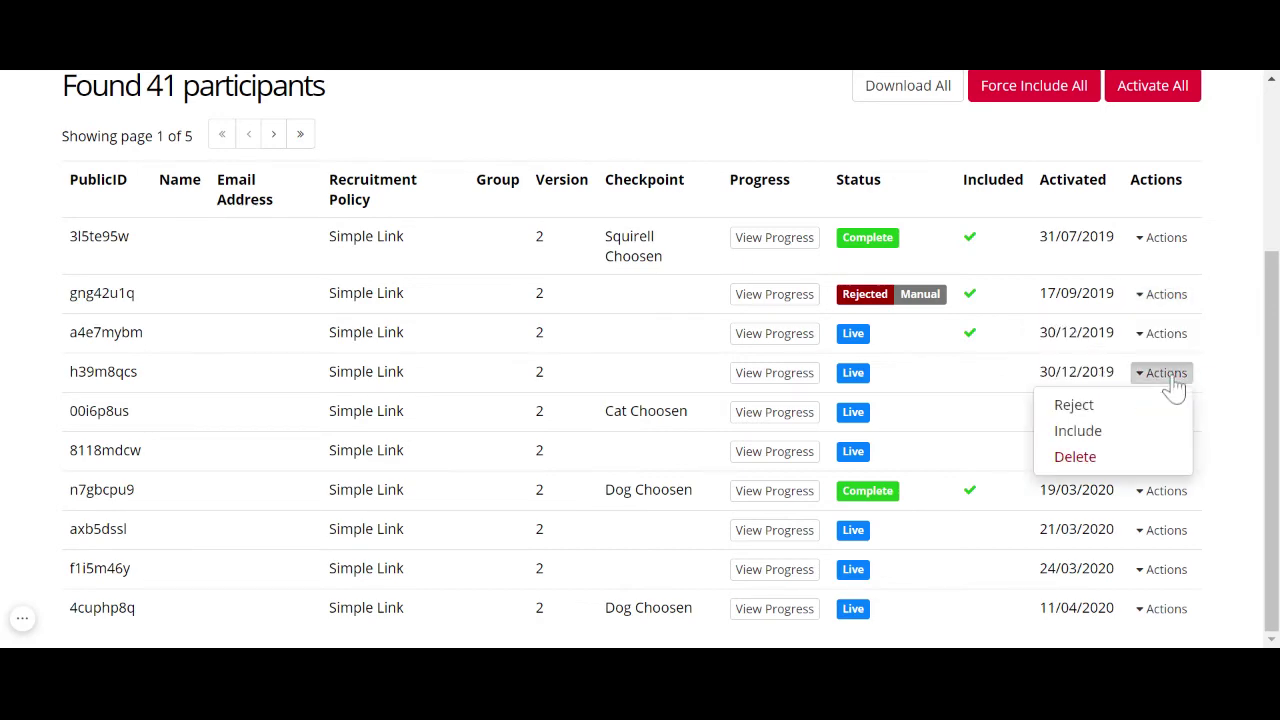
pyautogui.click(1100, 416)
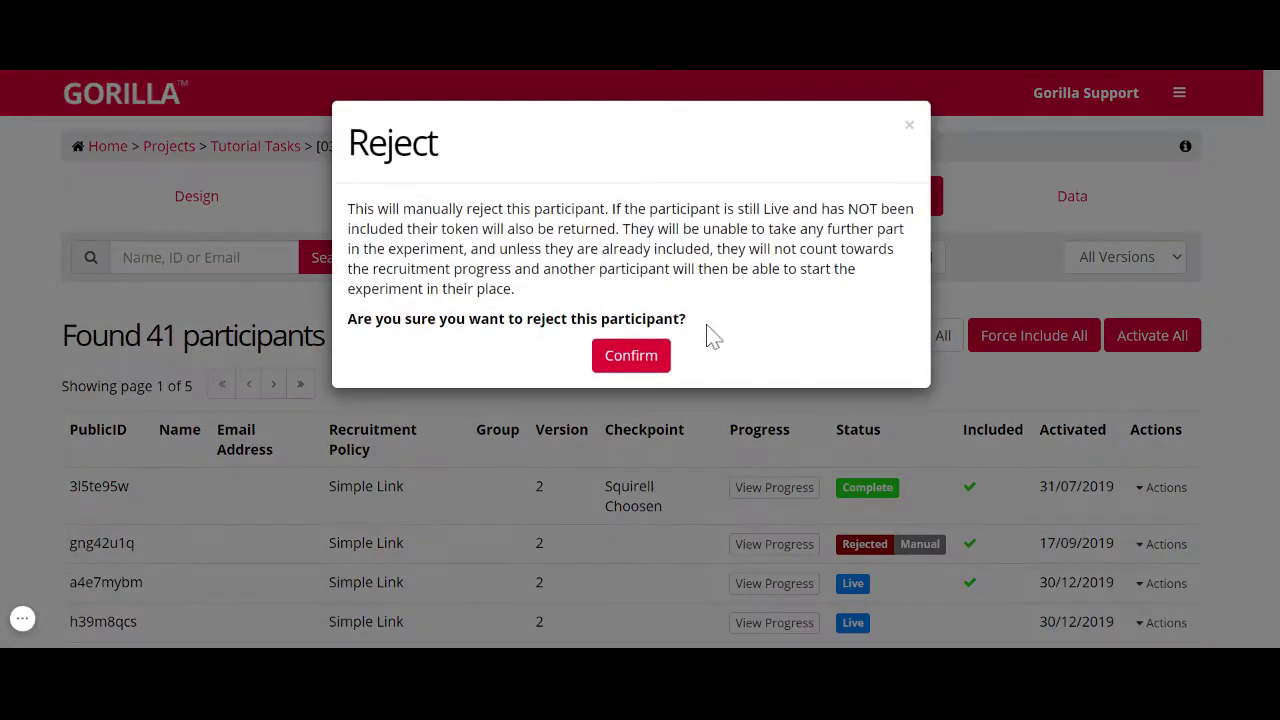
pyautogui.click(634, 356)
pyautogui.scroll(-3, 1077, 543)
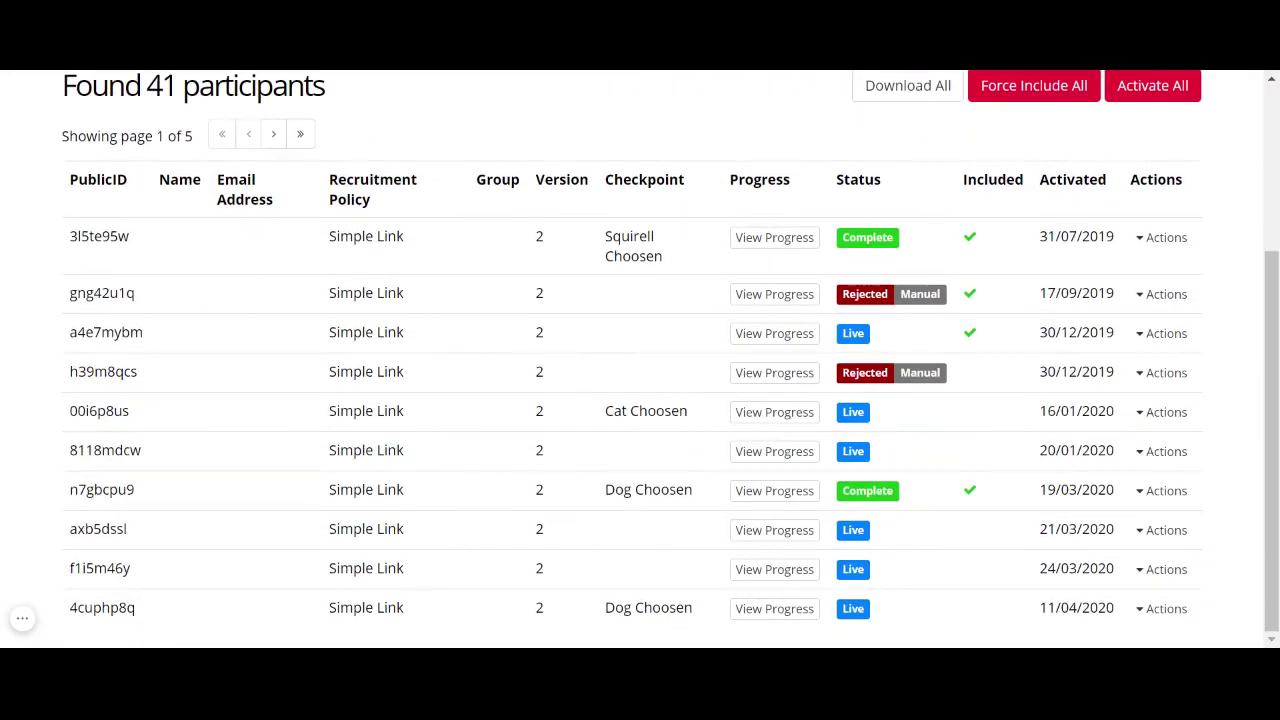
# Include the manually rejected participant activated on 30/12/2019 in the experiment and confirm the inclusion
pyautogui.click(1168, 376)
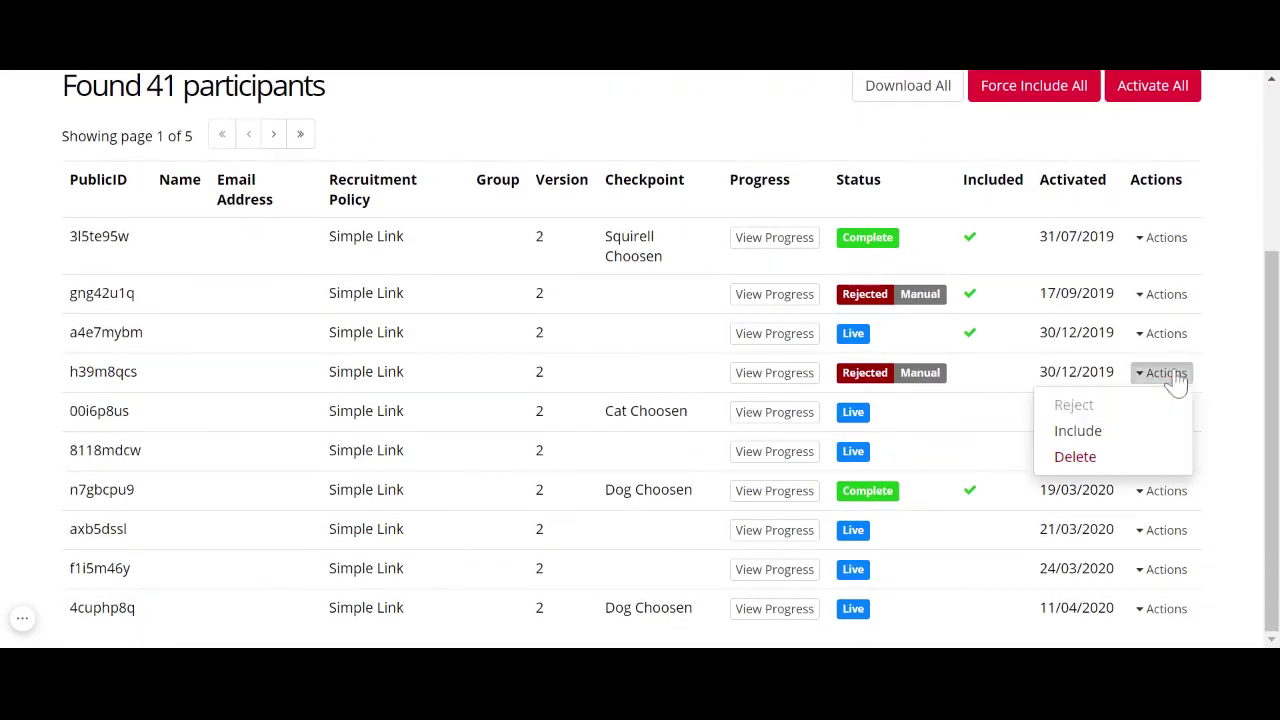
pyautogui.click(1089, 436)
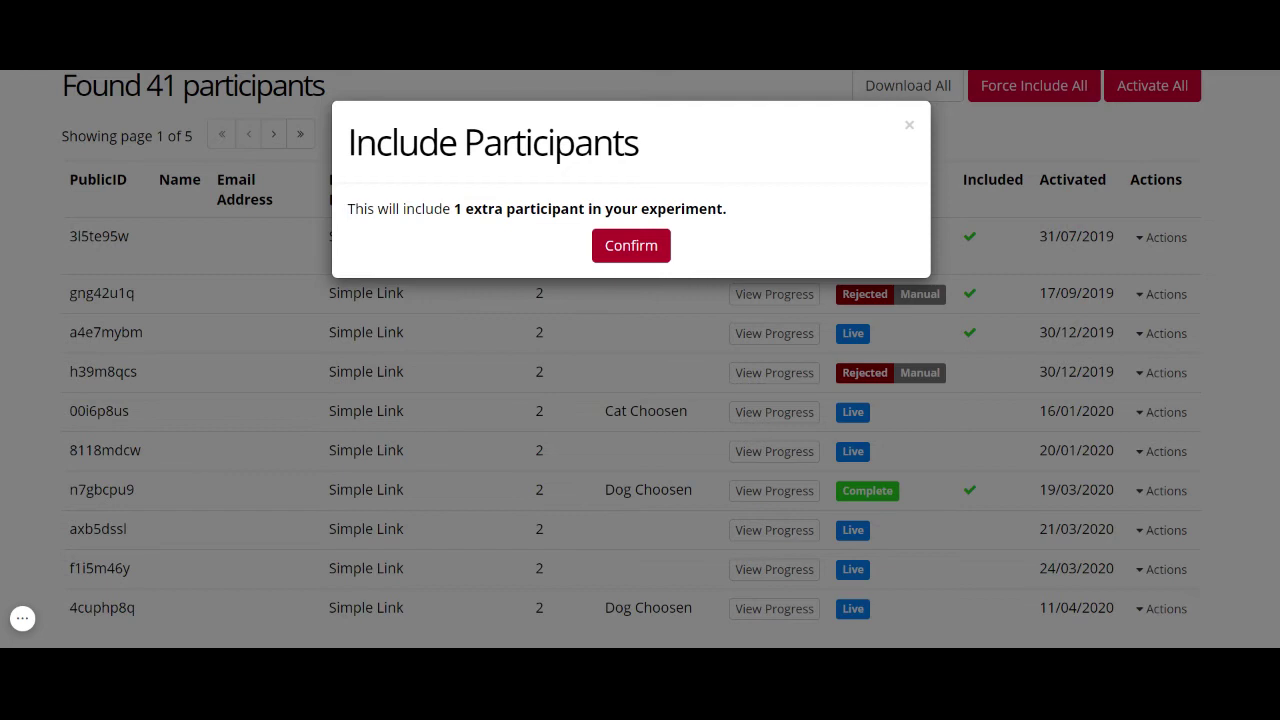
pyautogui.click(640, 246)
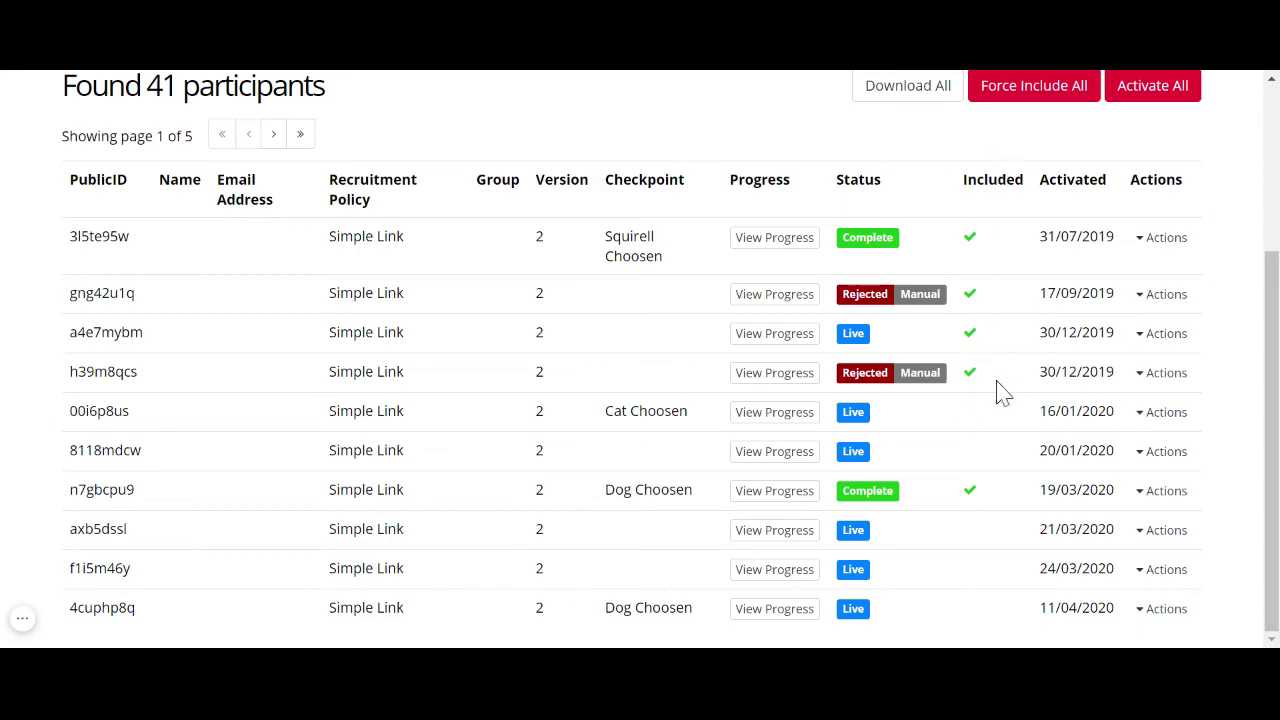
# Examine the experiment's recruitment progress and attrition breakdown, especially the manually rejected participants and how many of them are included
pyautogui.scroll(3, 1000, 388)
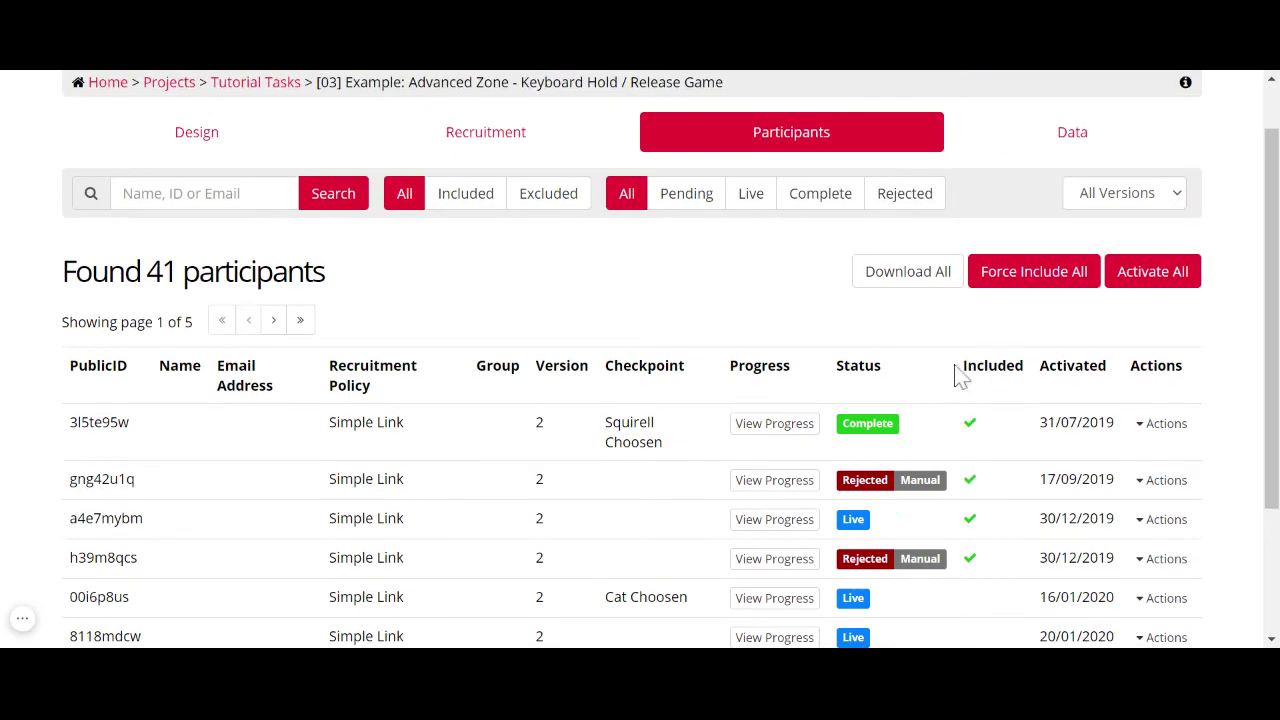
pyautogui.click(486, 132)
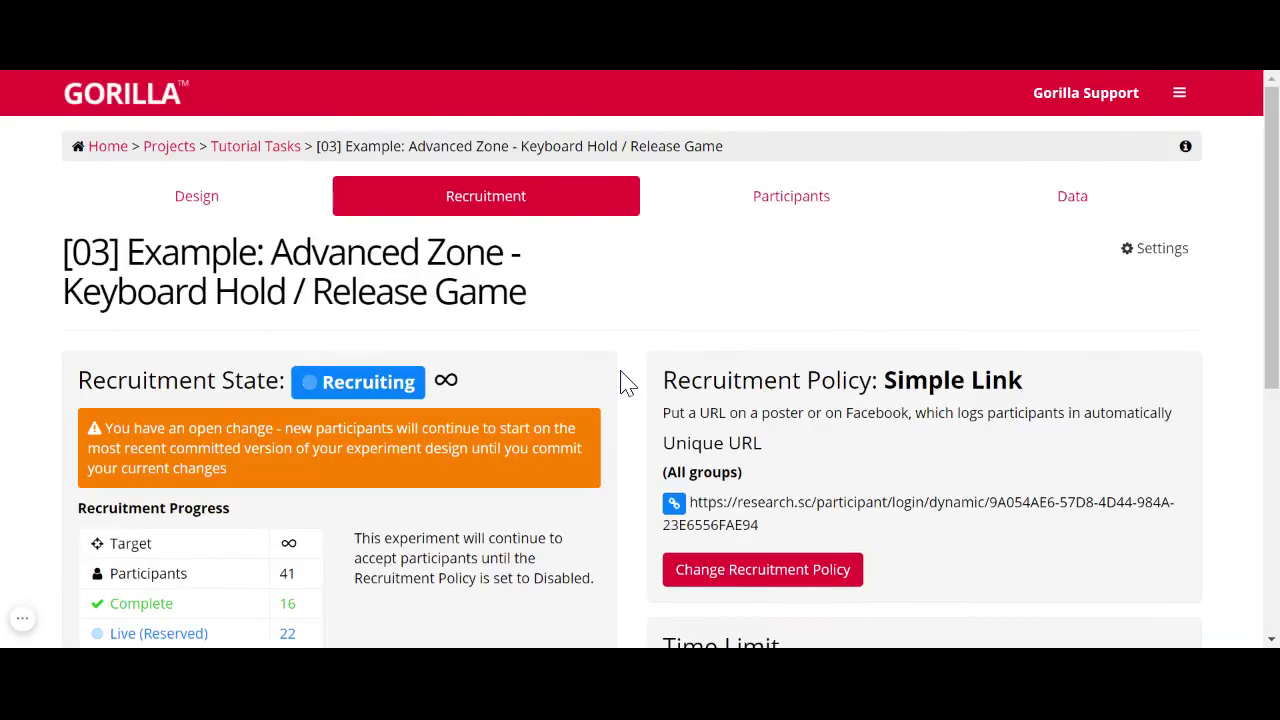
pyautogui.scroll(-1, 548, 524)
pyautogui.scroll(-4, 548, 524)
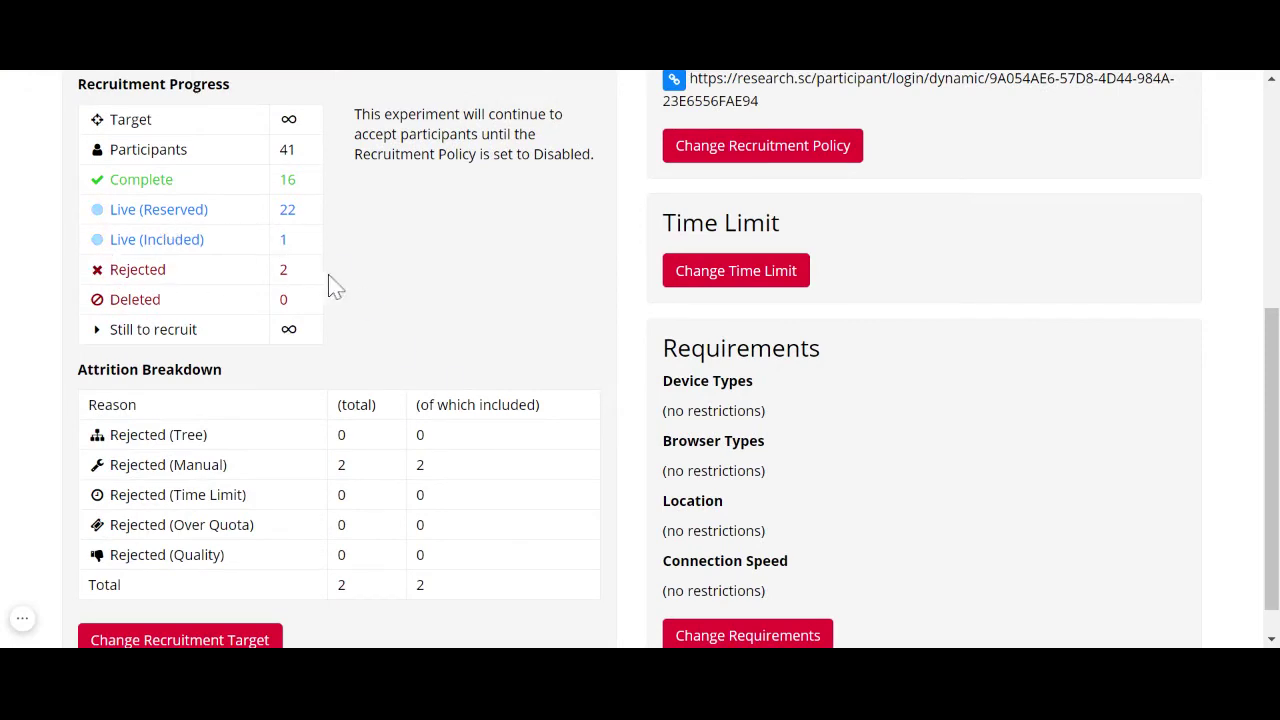
pyautogui.scroll(-1, 366, 300)
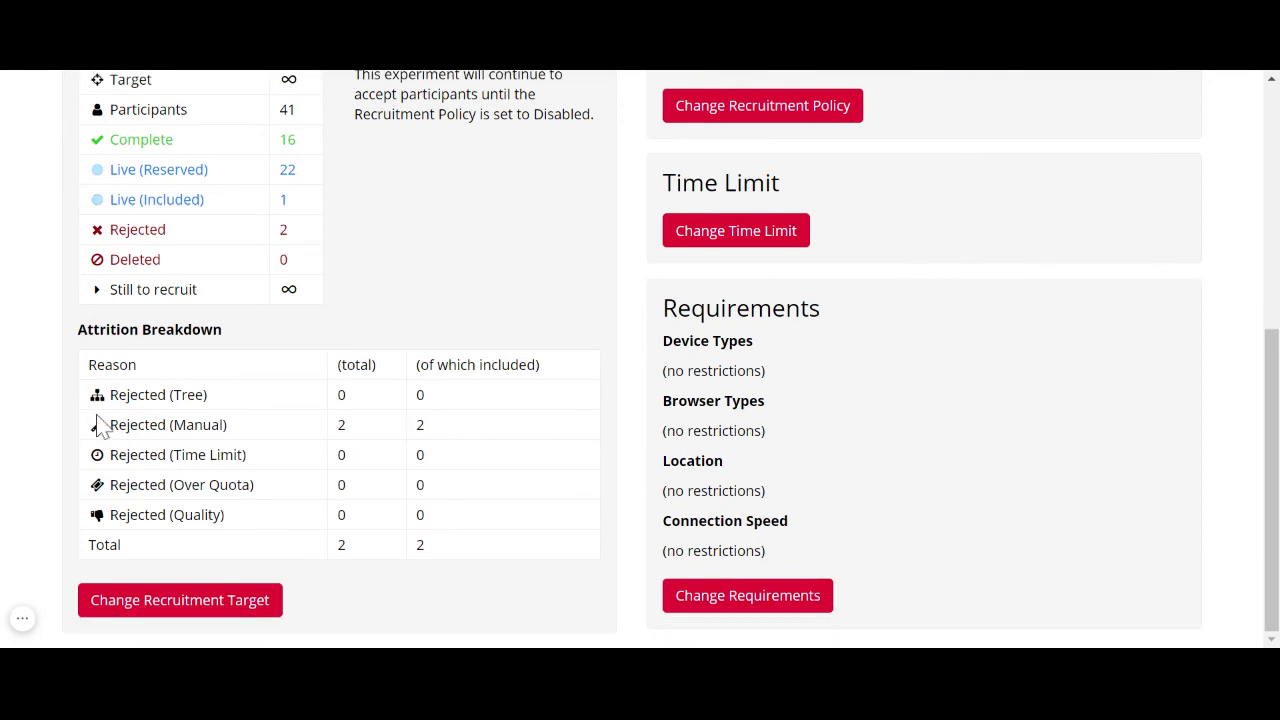
pyautogui.moveTo(108, 424); pyautogui.dragTo(435, 447)
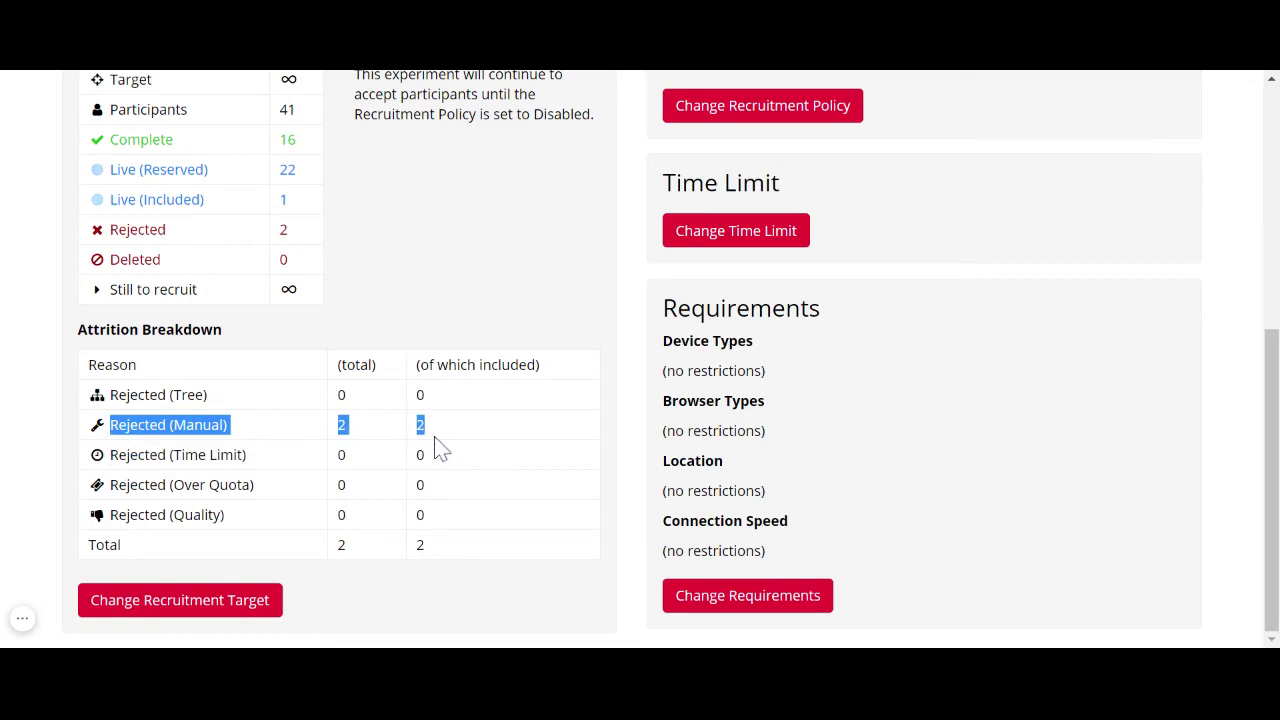
pyautogui.click(503, 316)
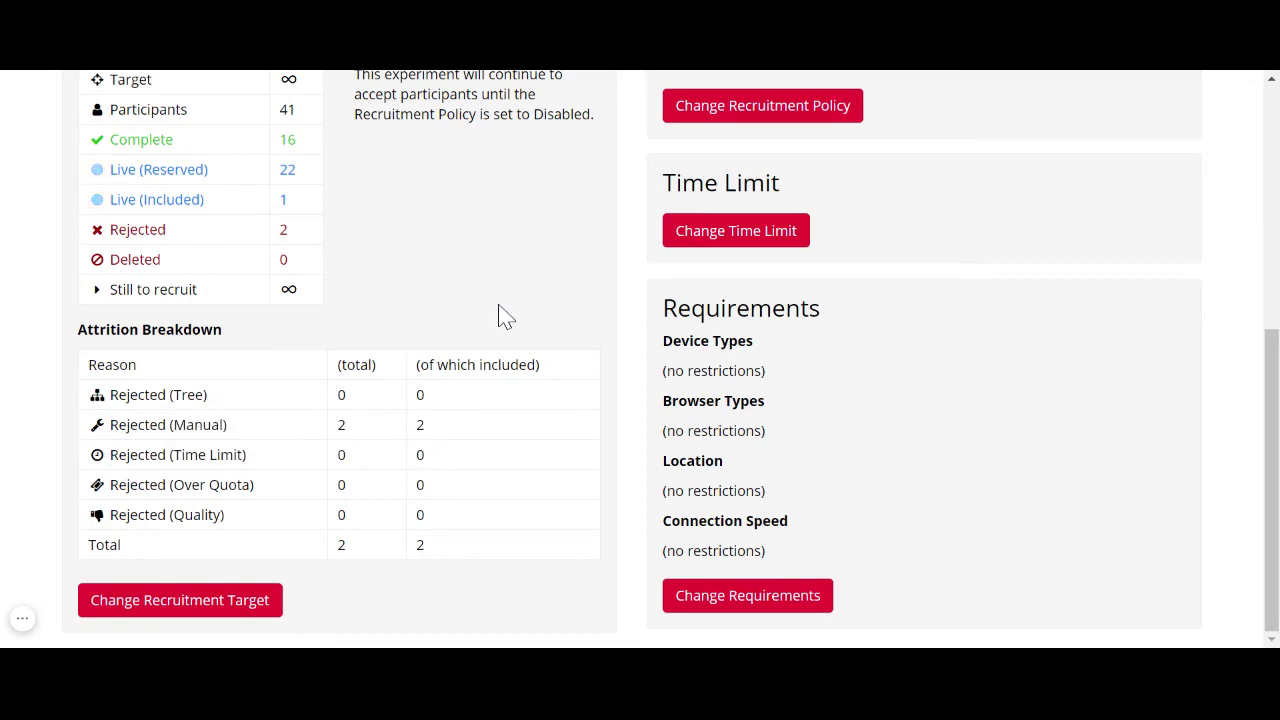
pyautogui.scroll(1, 503, 349)
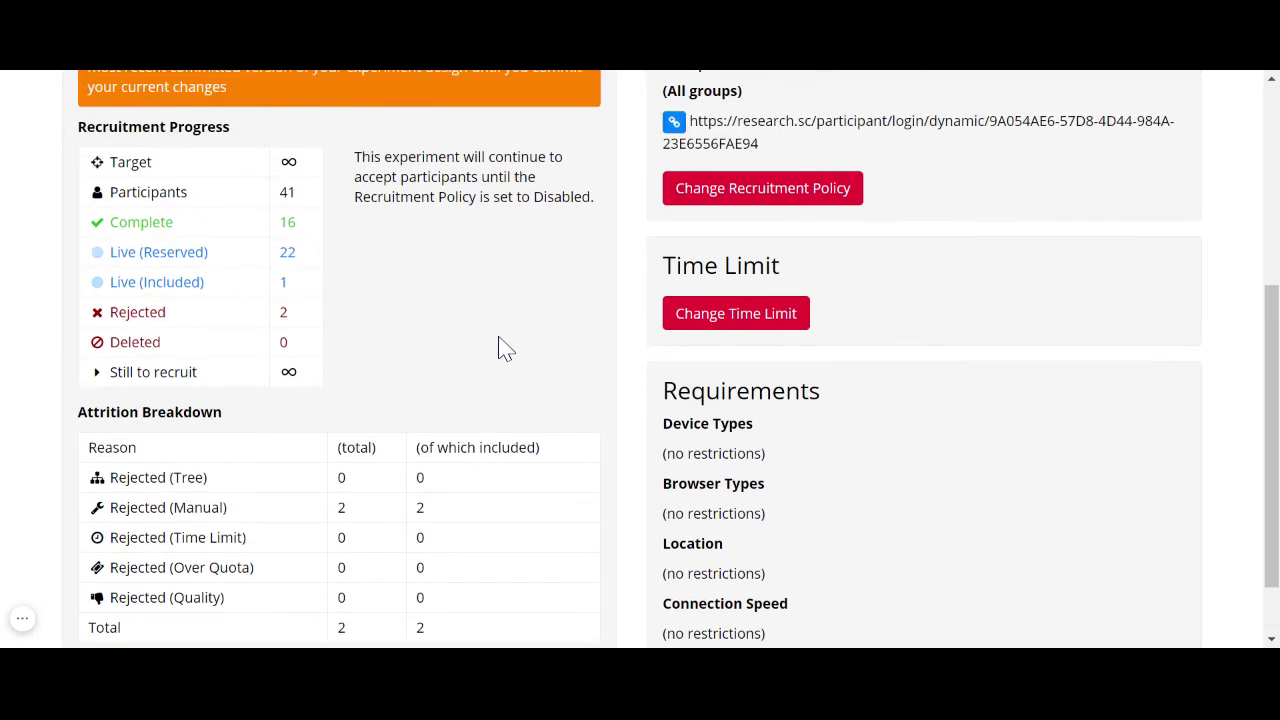
pyautogui.scroll(4, 505, 377)
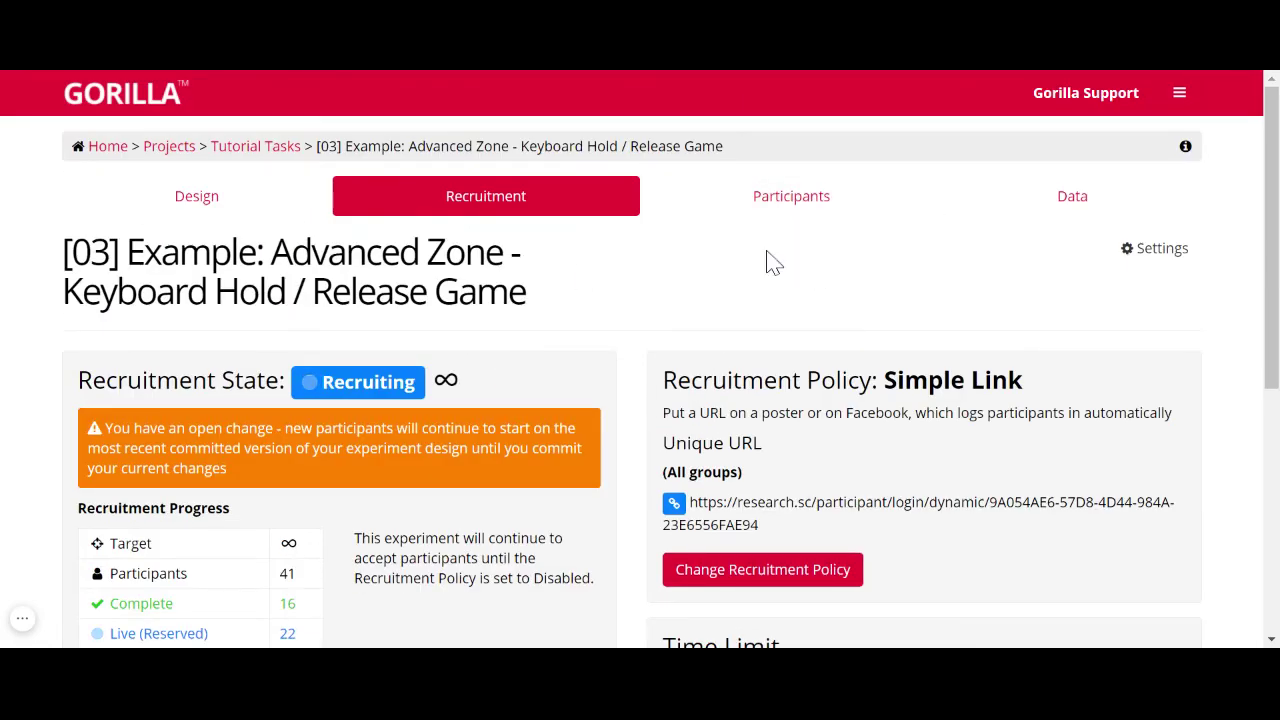
pyautogui.scroll(-1, 773, 262)
pyautogui.scroll(-1, 773, 262)
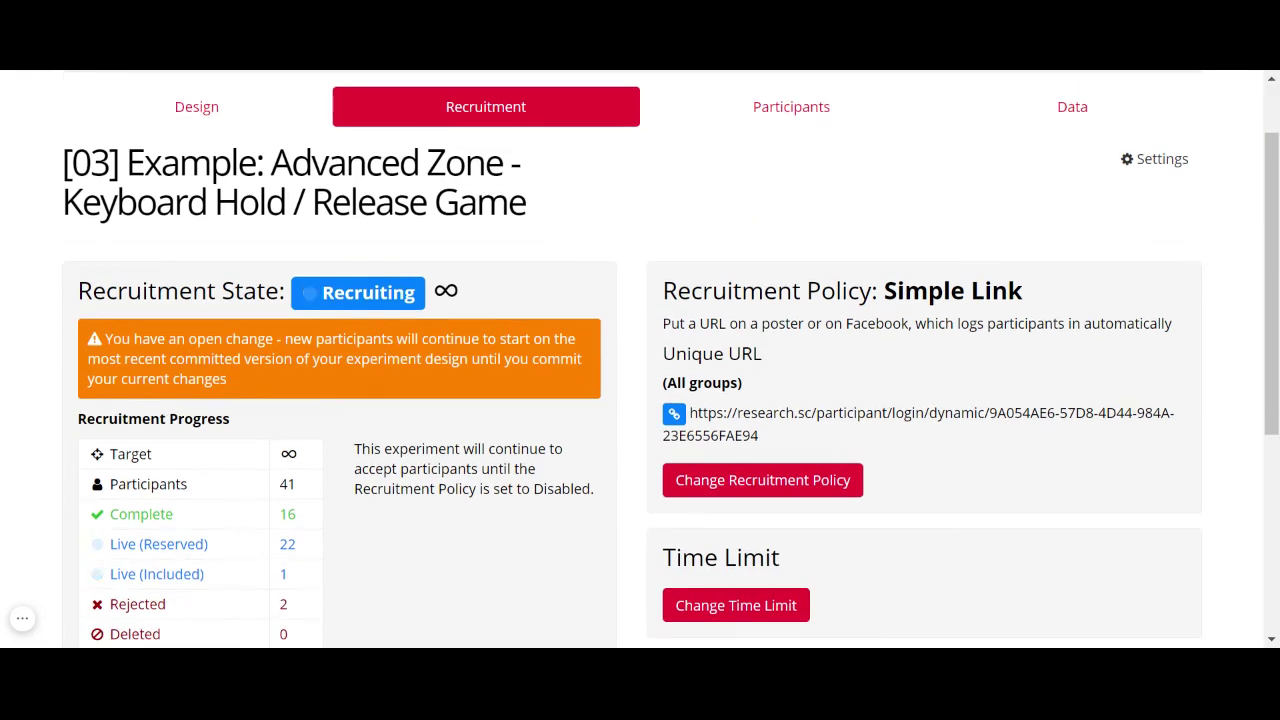
# Return to the experiment design and examine the tree from the Start node through the branches to the Finish node
pyautogui.scroll(1, 314, 194)
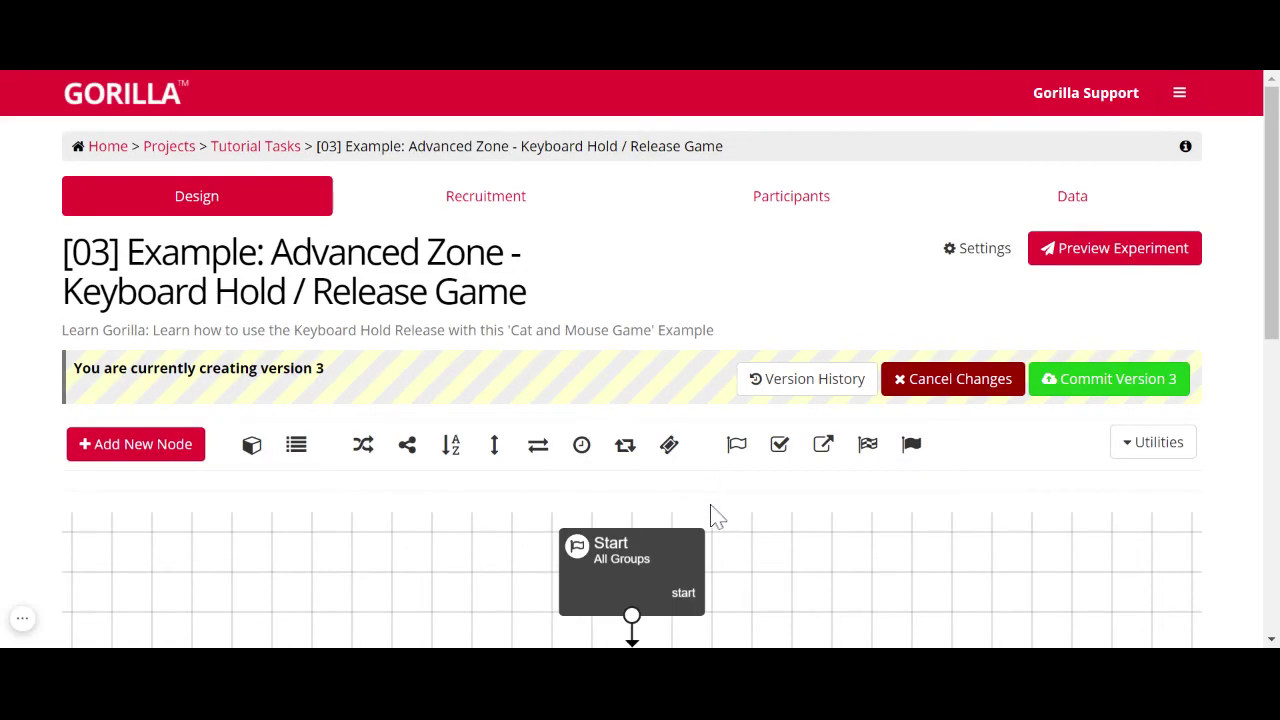
pyautogui.scroll(-3, 714, 514)
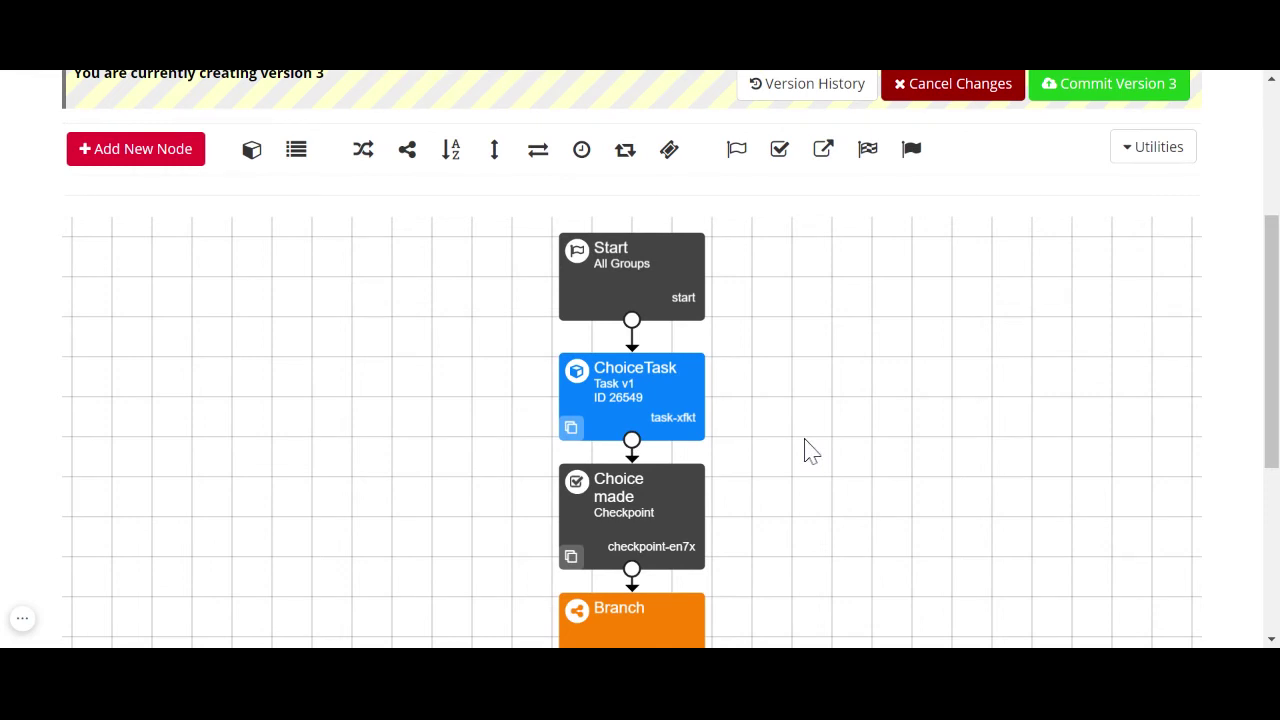
pyautogui.scroll(-3, 810, 452)
pyautogui.scroll(-4, 766, 571)
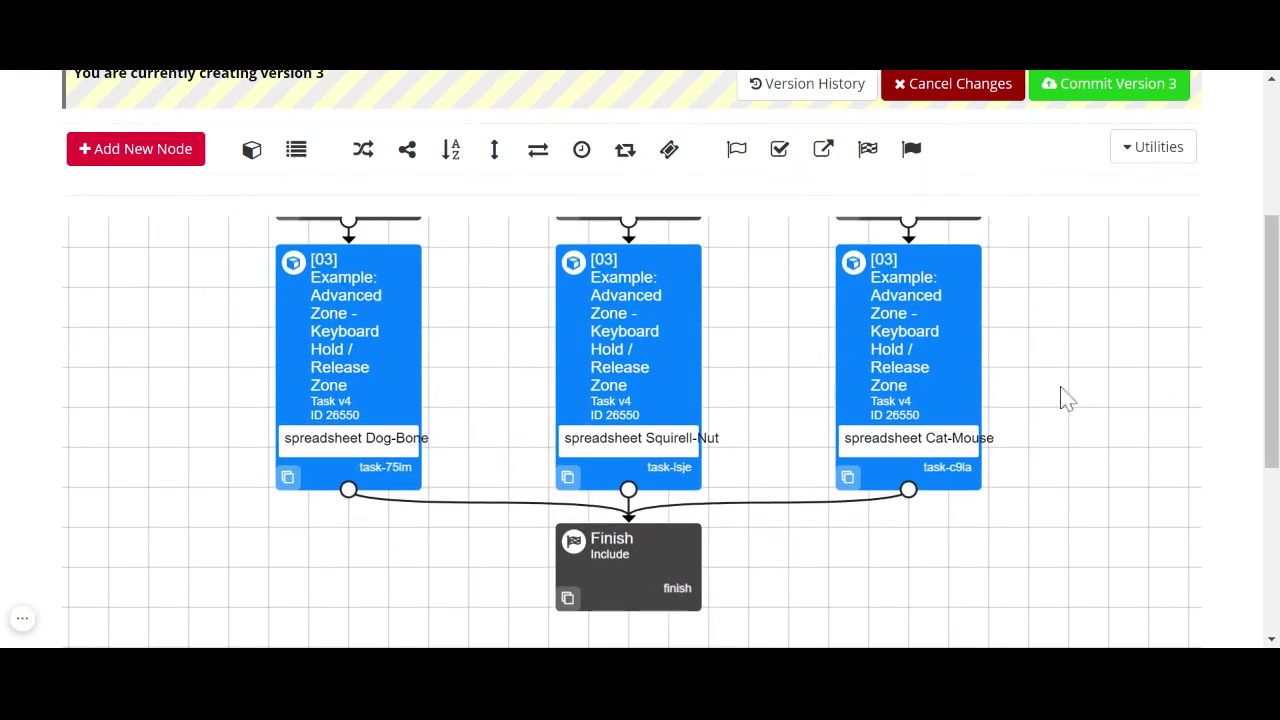
pyautogui.moveTo(1066, 398); pyautogui.dragTo(1086, 700)
pyautogui.scroll(3, 1118, 350)
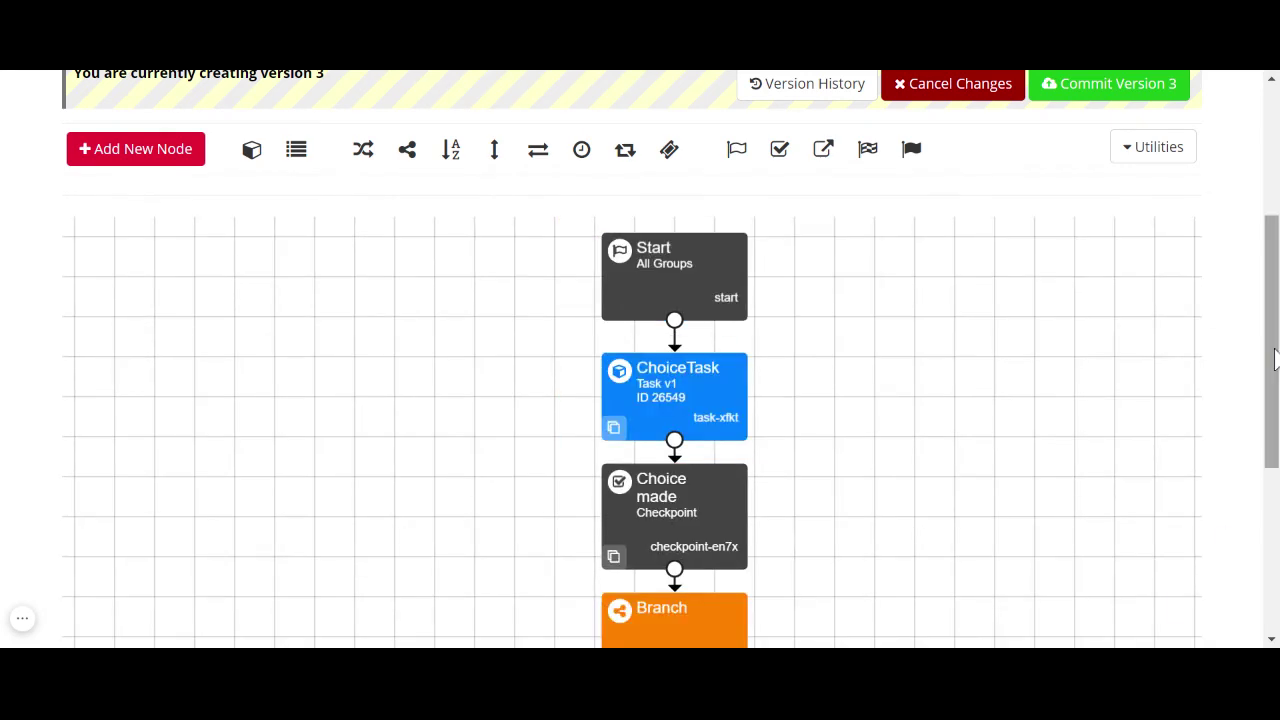
pyautogui.scroll(3, 1266, 357)
# Return to the participant list and examine each participant's checkpoint, status and inclusion
pyautogui.click(831, 208)
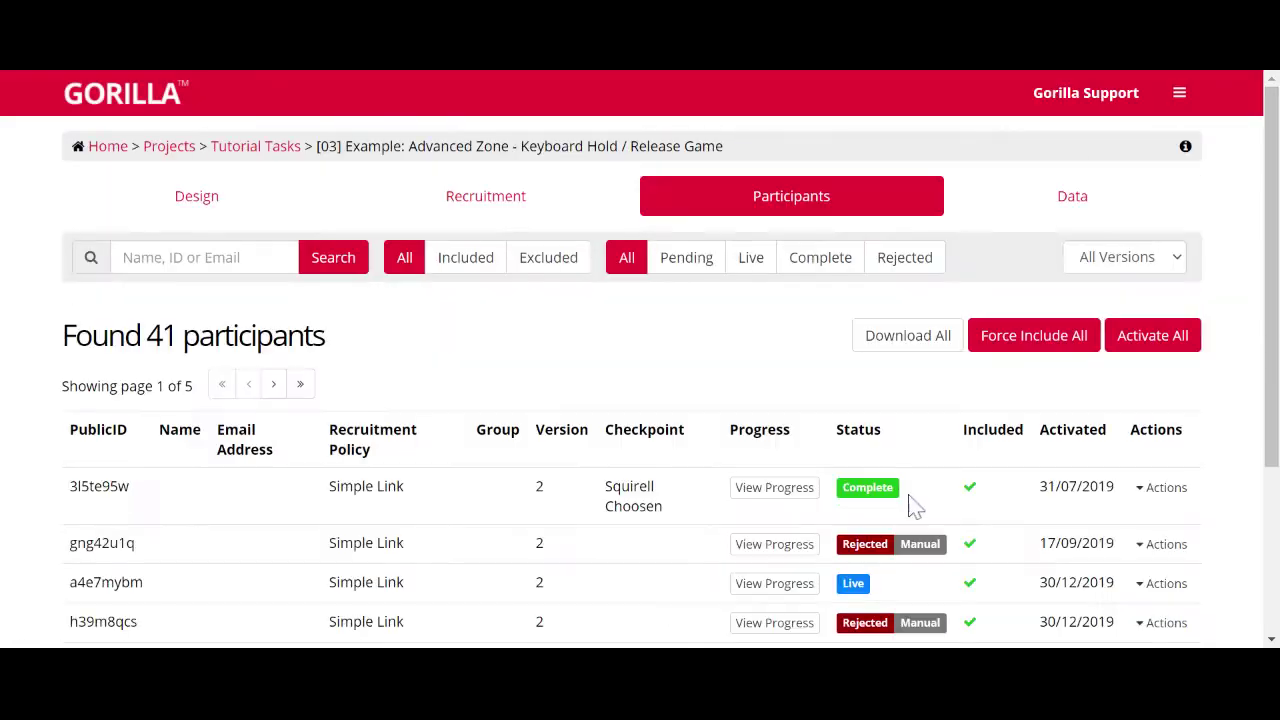
pyautogui.scroll(-3, 1237, 423)
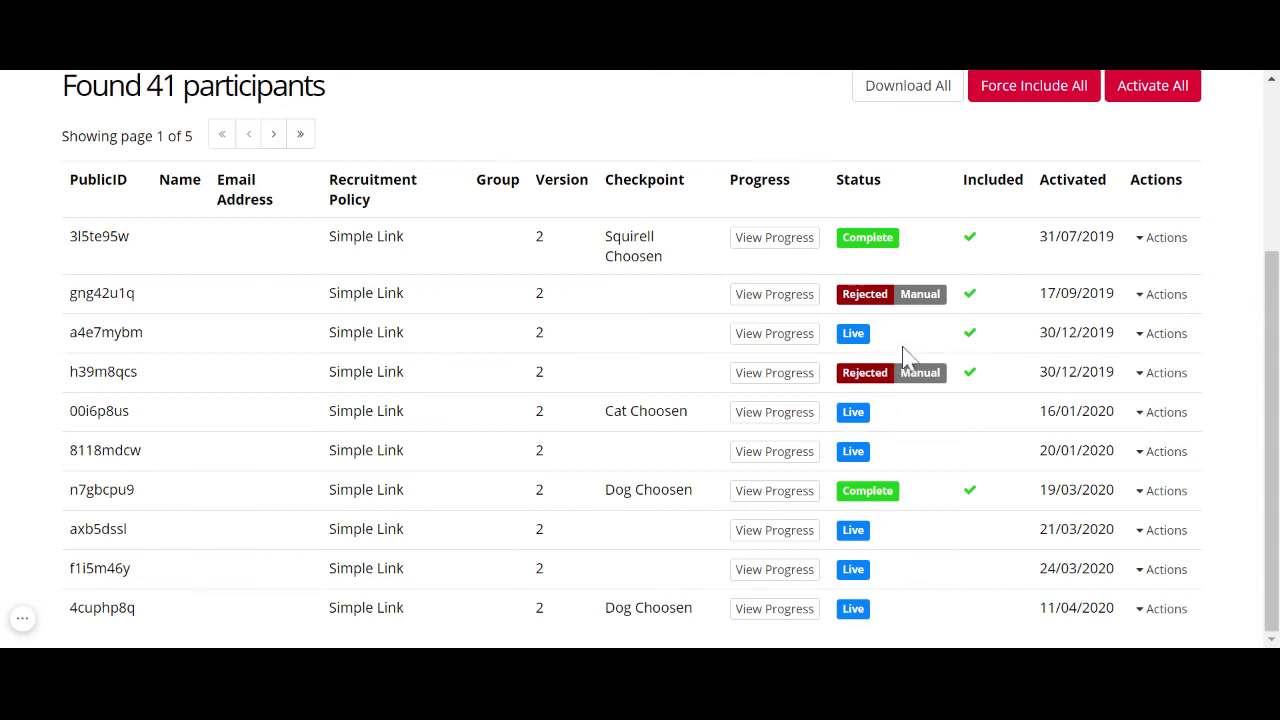
pyautogui.scroll(3, 905, 353)
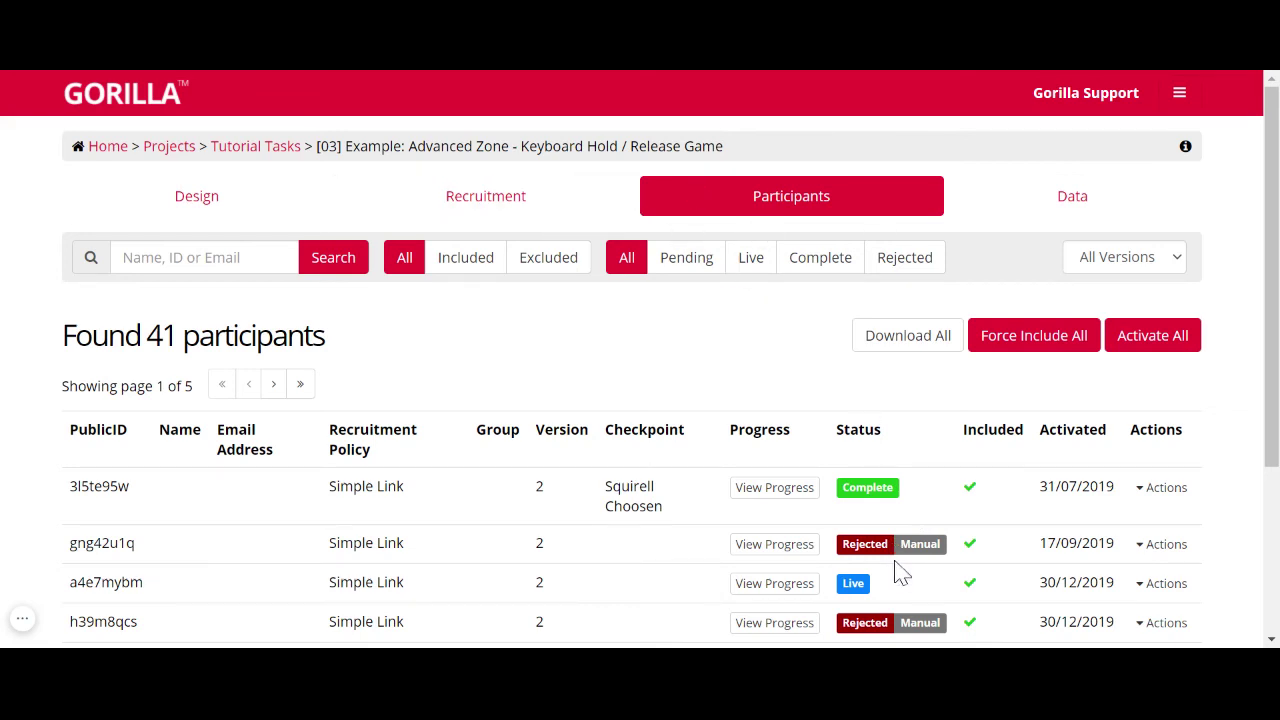
pyautogui.scroll(-3, 931, 550)
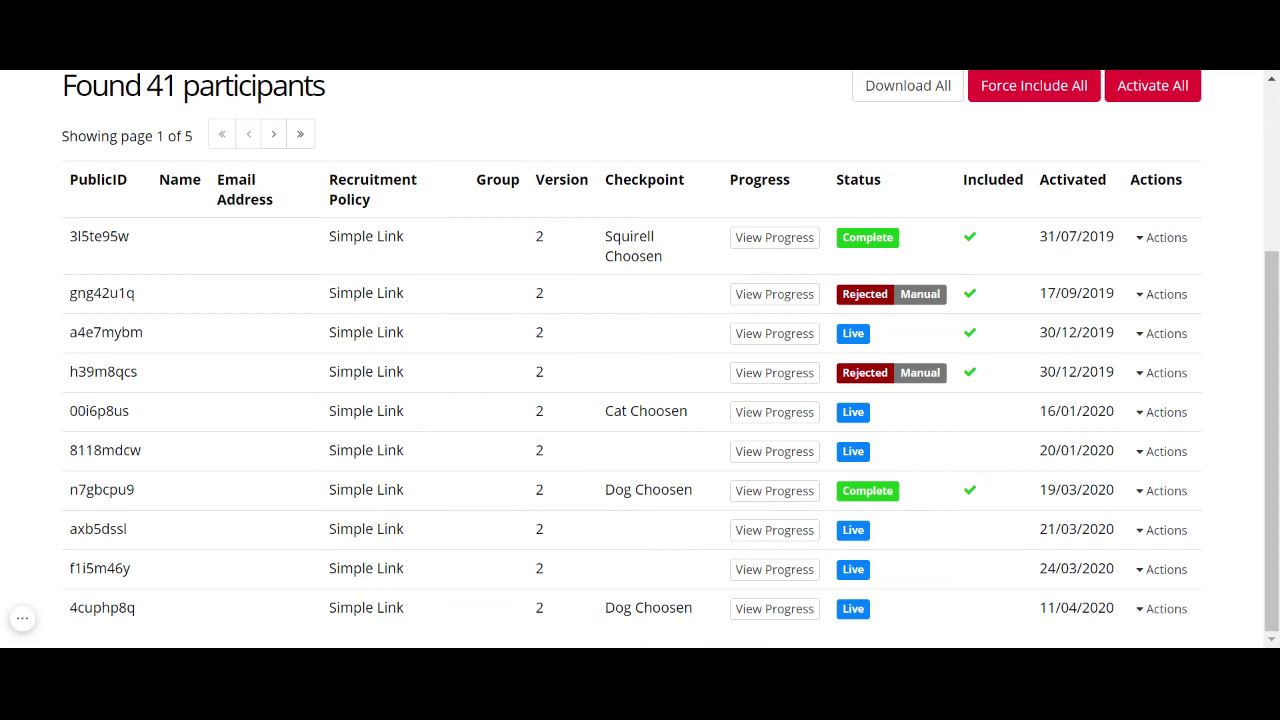
pyautogui.scroll(1, 640, 360)
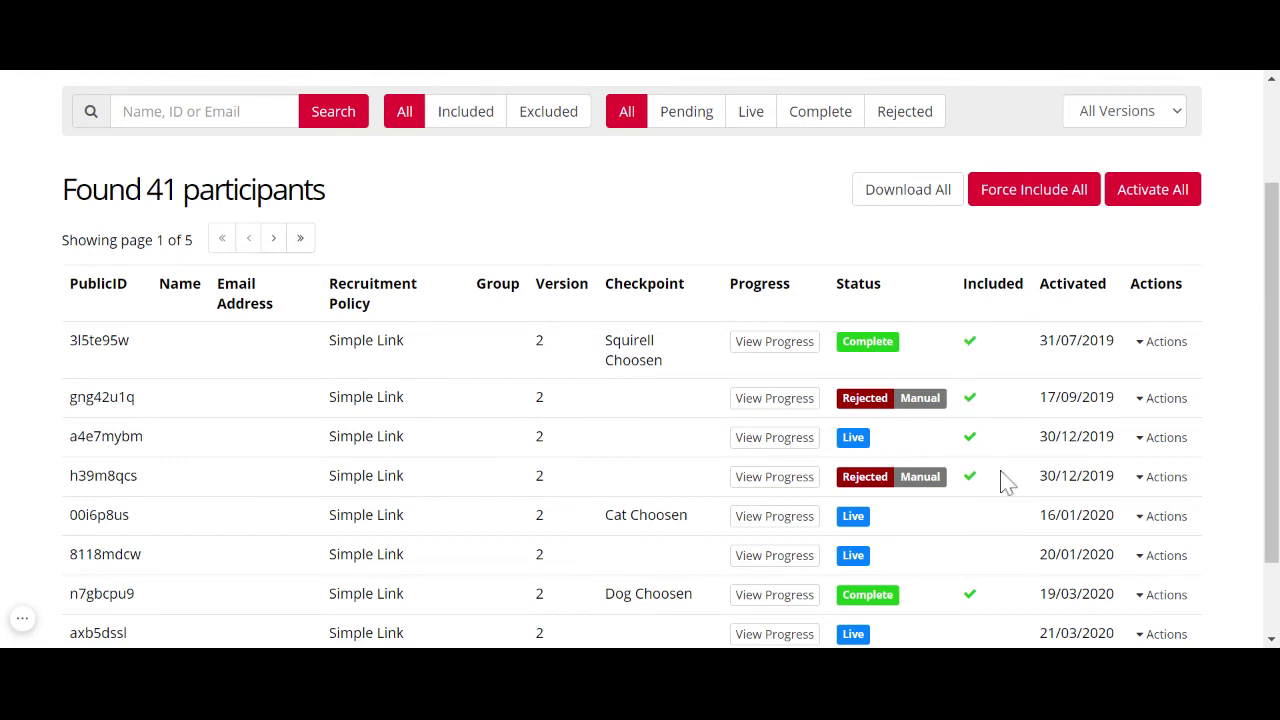
pyautogui.scroll(-1, 1005, 481)
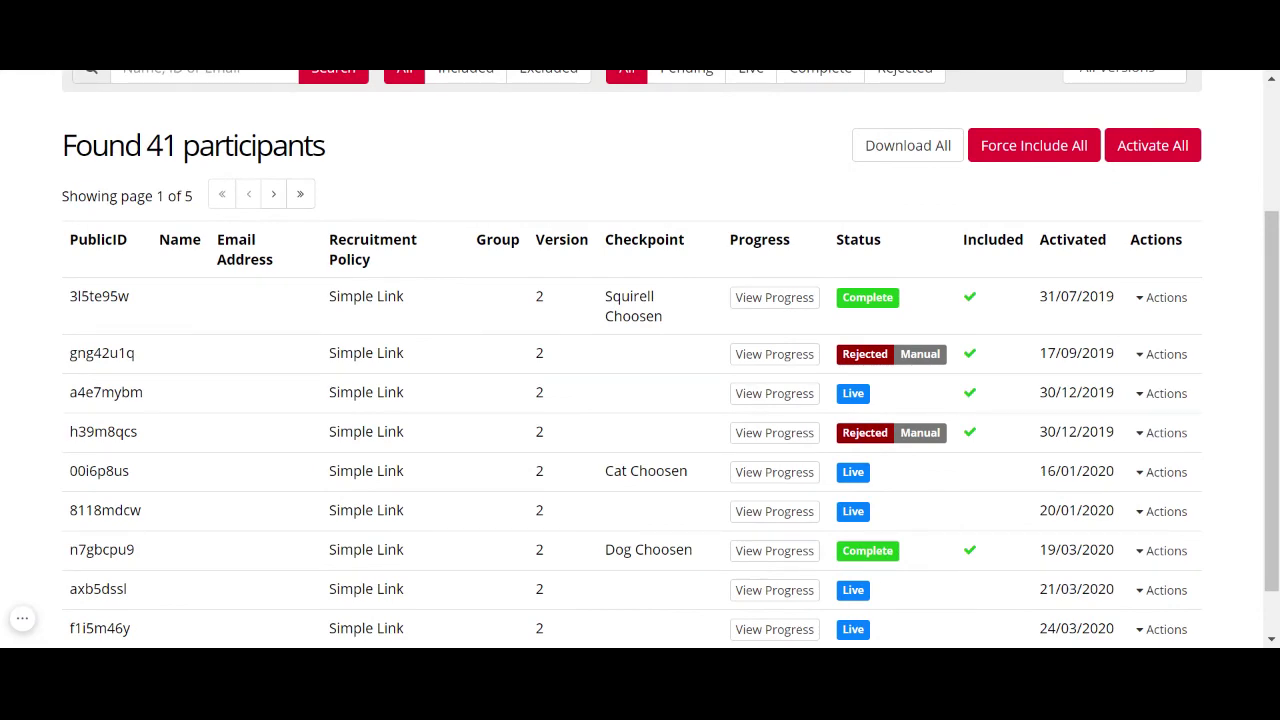
# Open the Gorilla Support home page and look through its help topics for the Launching Your Study guides
pyautogui.scroll(4, 671, 358)
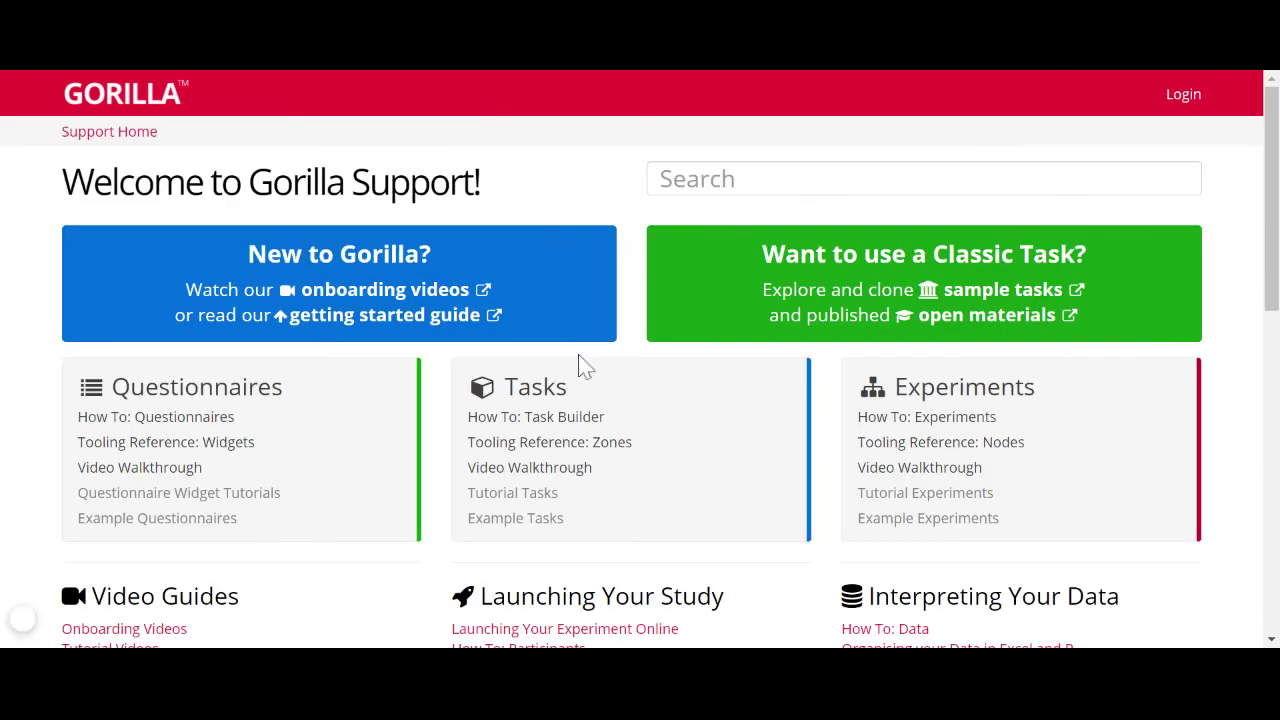
pyautogui.scroll(-2, 580, 363)
pyautogui.scroll(-2, 580, 363)
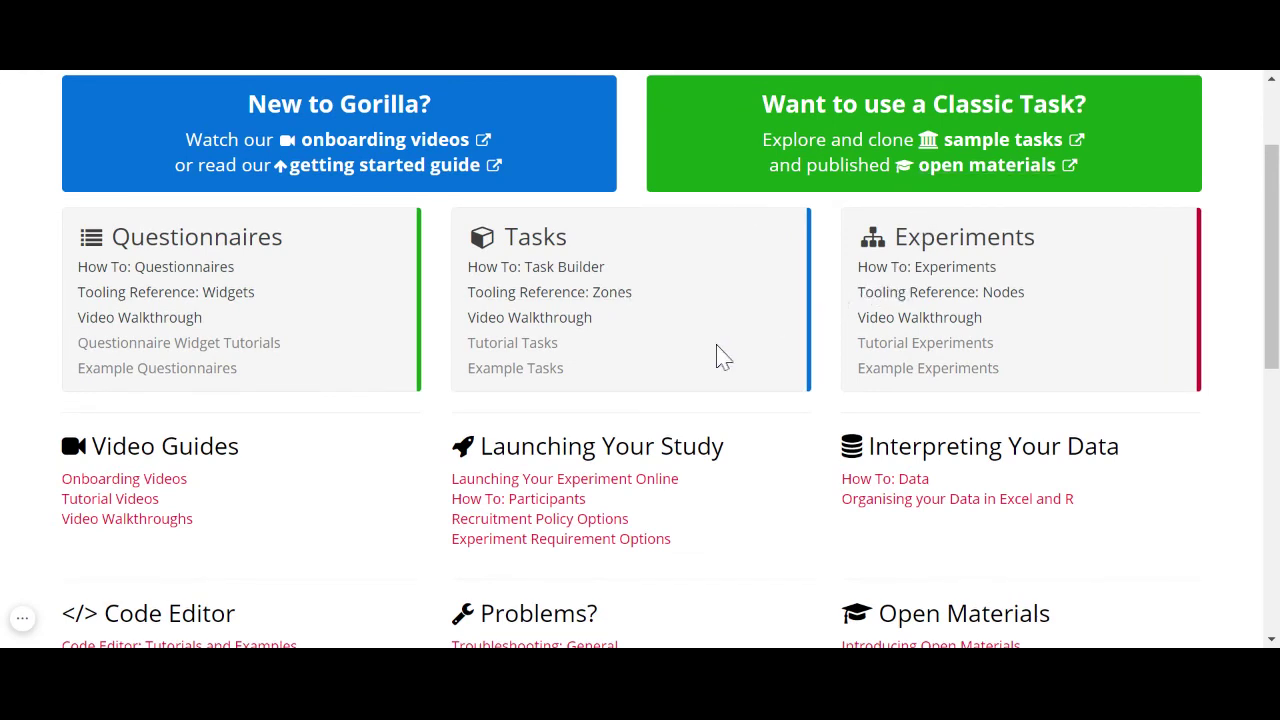
pyautogui.scroll(-1, 716, 356)
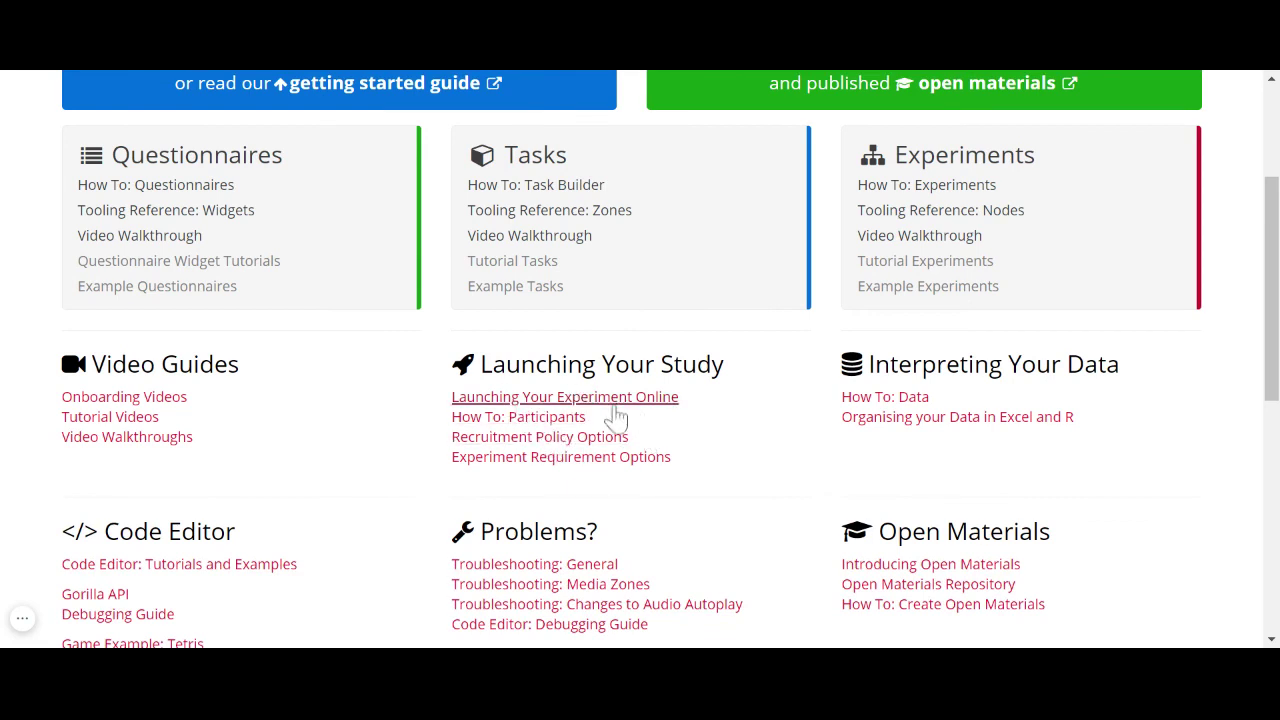
# Open the How To: Participants guide and read its Participant Status and Progress section, including the status labels and progress example
pyautogui.click(500, 424)
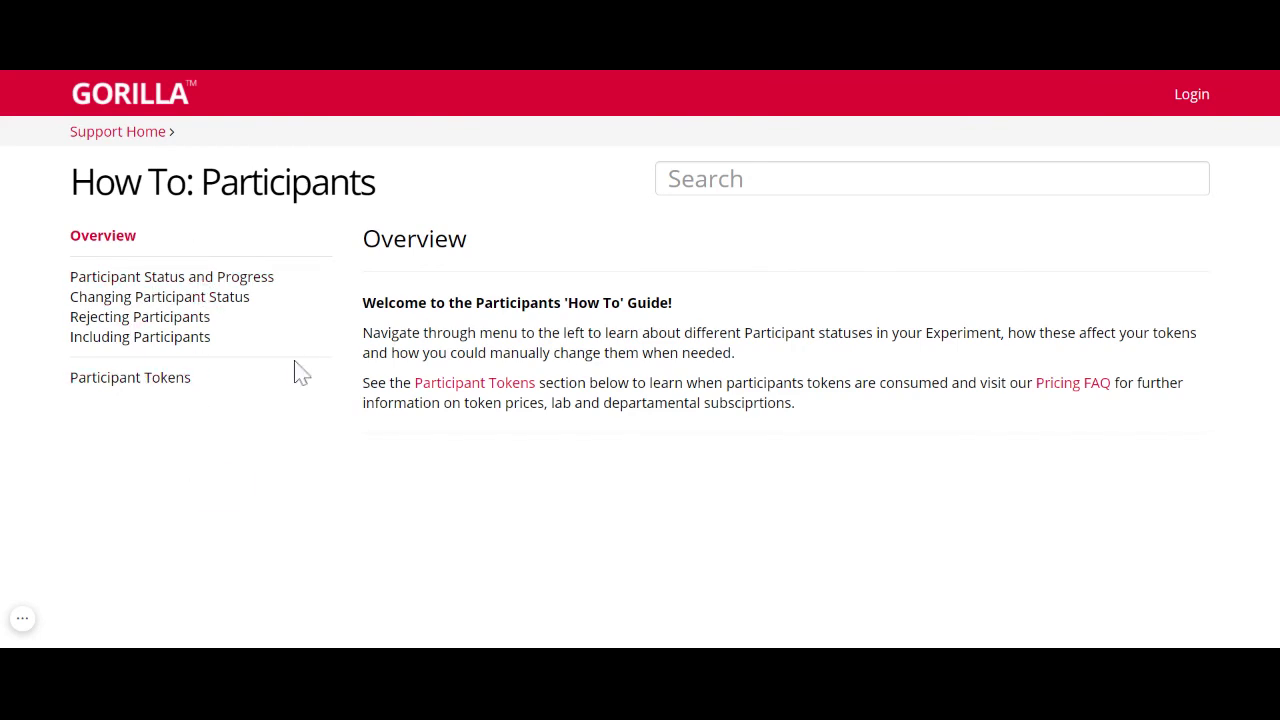
pyautogui.click(190, 280)
pyautogui.scroll(-4, 708, 535)
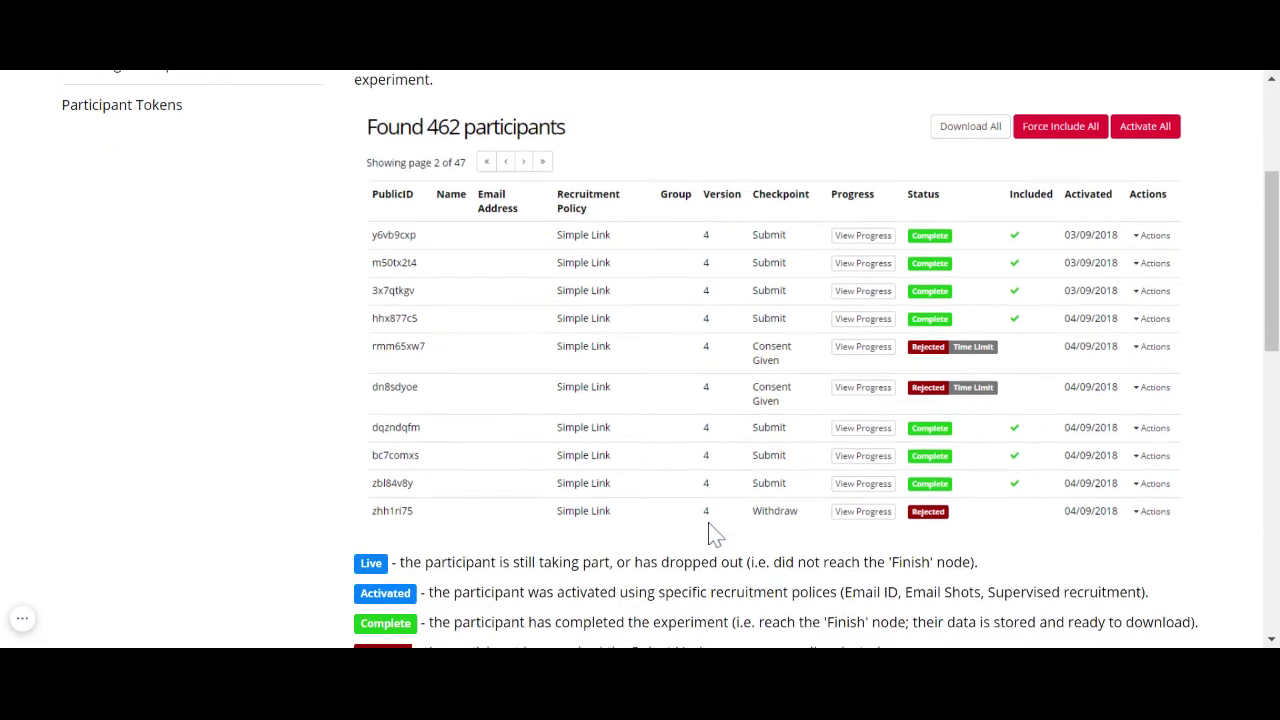
pyautogui.scroll(-4, 686, 466)
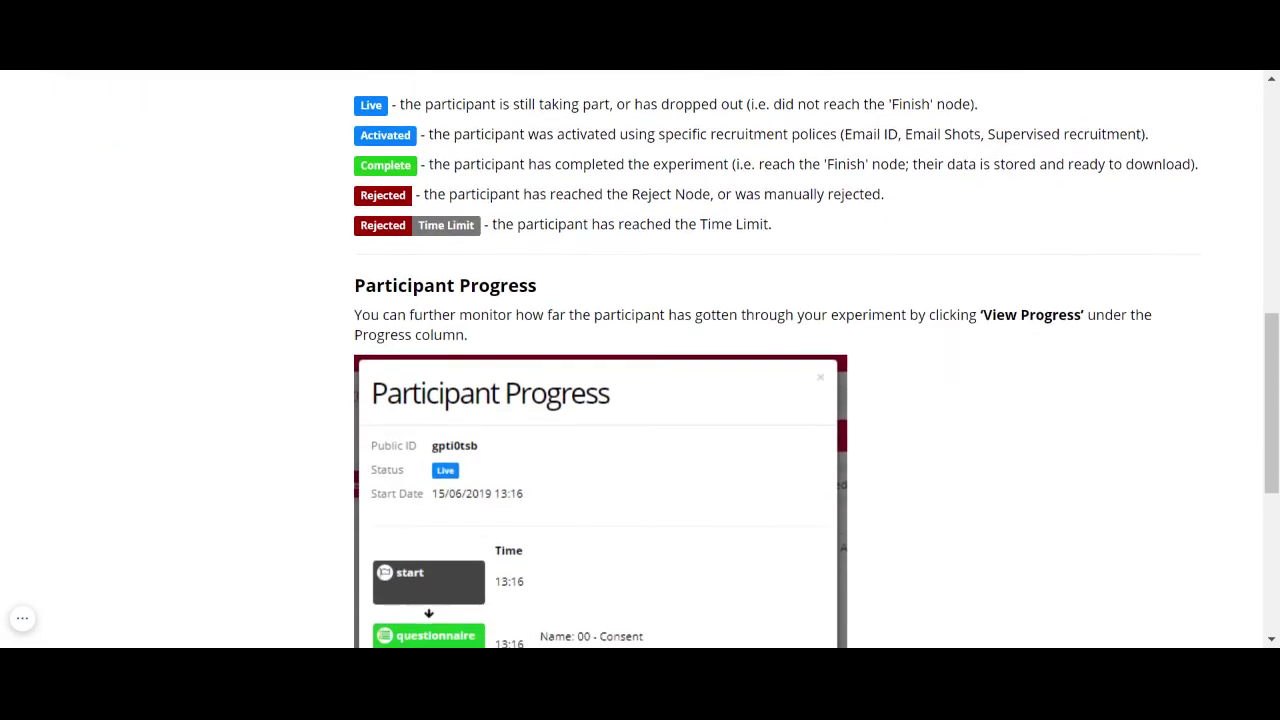
pyautogui.scroll(-3, 703, 570)
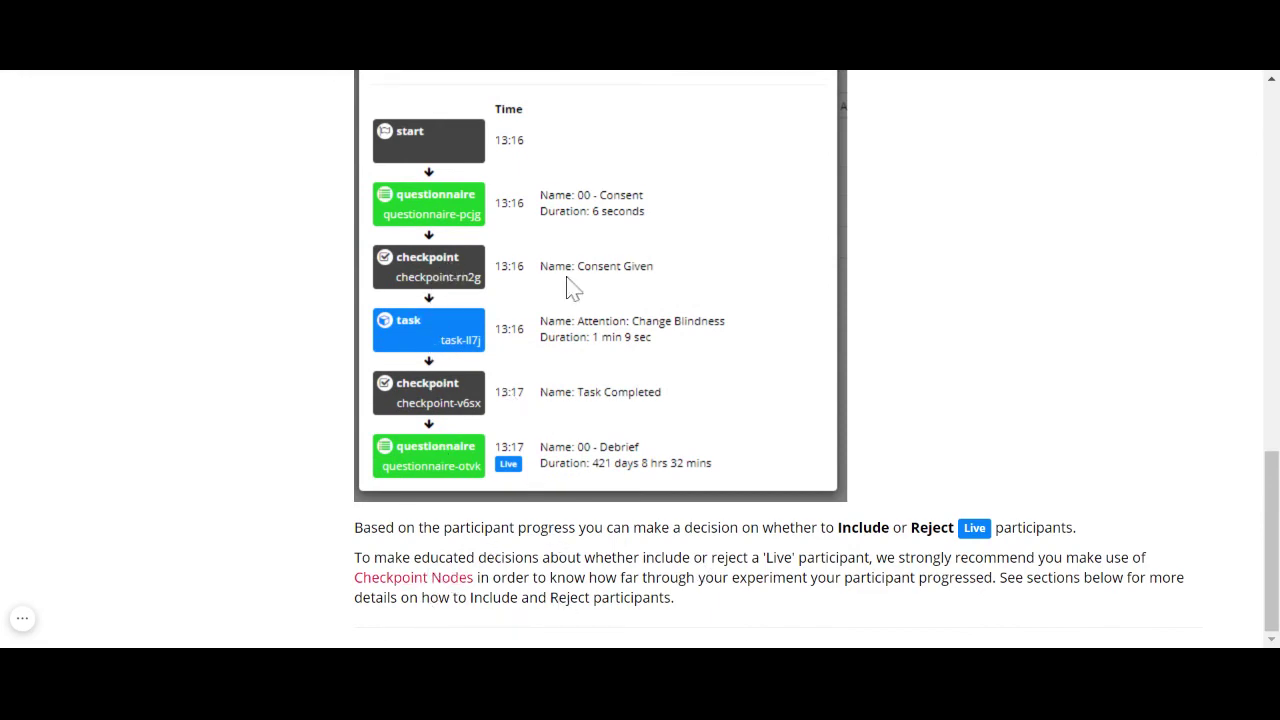
pyautogui.scroll(15, 572, 288)
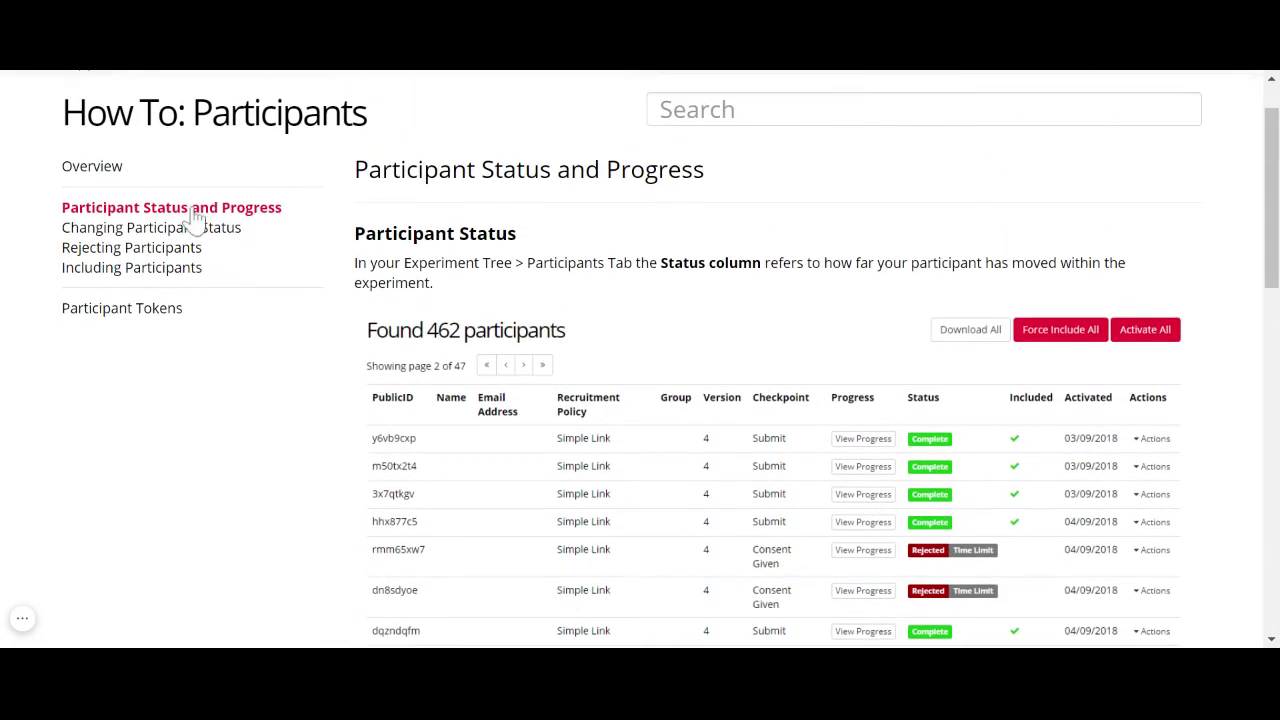
# Read the guide's Changing Participant Status section, covering participants with Complete status and the advice on deleting them
pyautogui.click(118, 229)
pyautogui.scroll(-3, 618, 302)
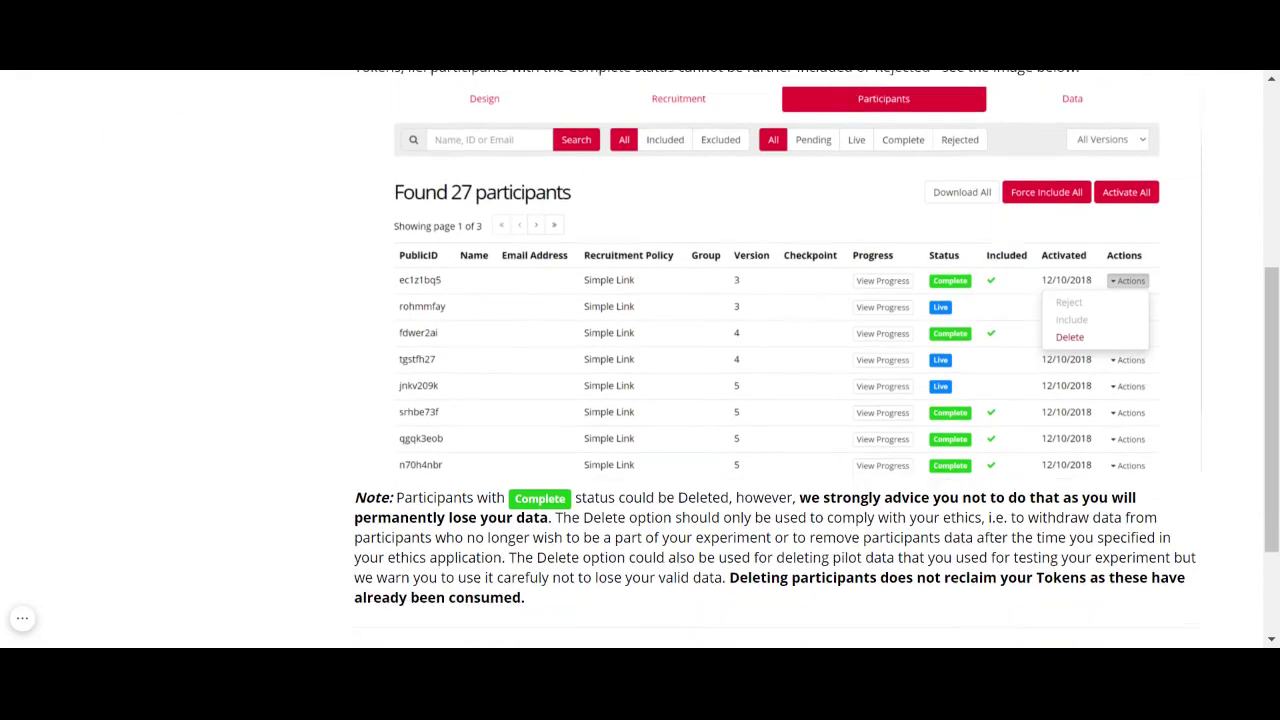
pyautogui.scroll(-2, 640, 360)
pyautogui.scroll(6, 640, 360)
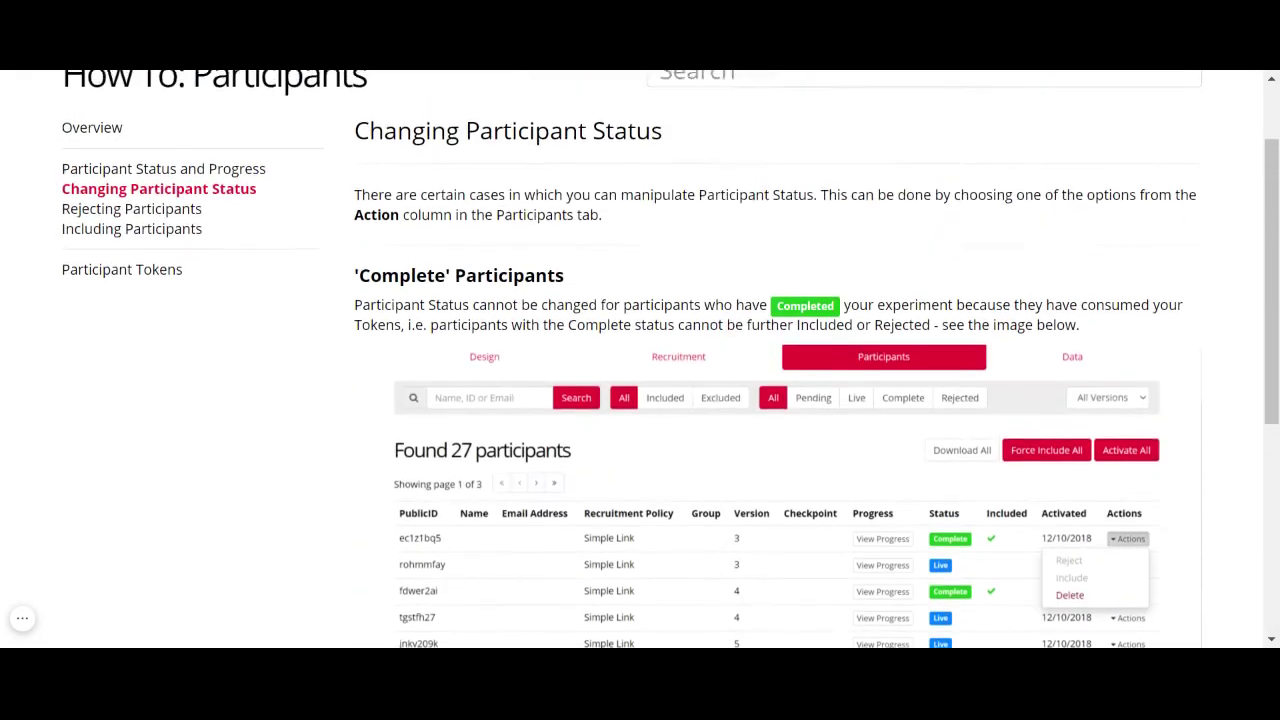
pyautogui.scroll(2, 200, 334)
# Read the Rejecting Participants section, covering the Reject Node, Time Limit, manual rejection and including rejected participants
pyautogui.click(130, 318)
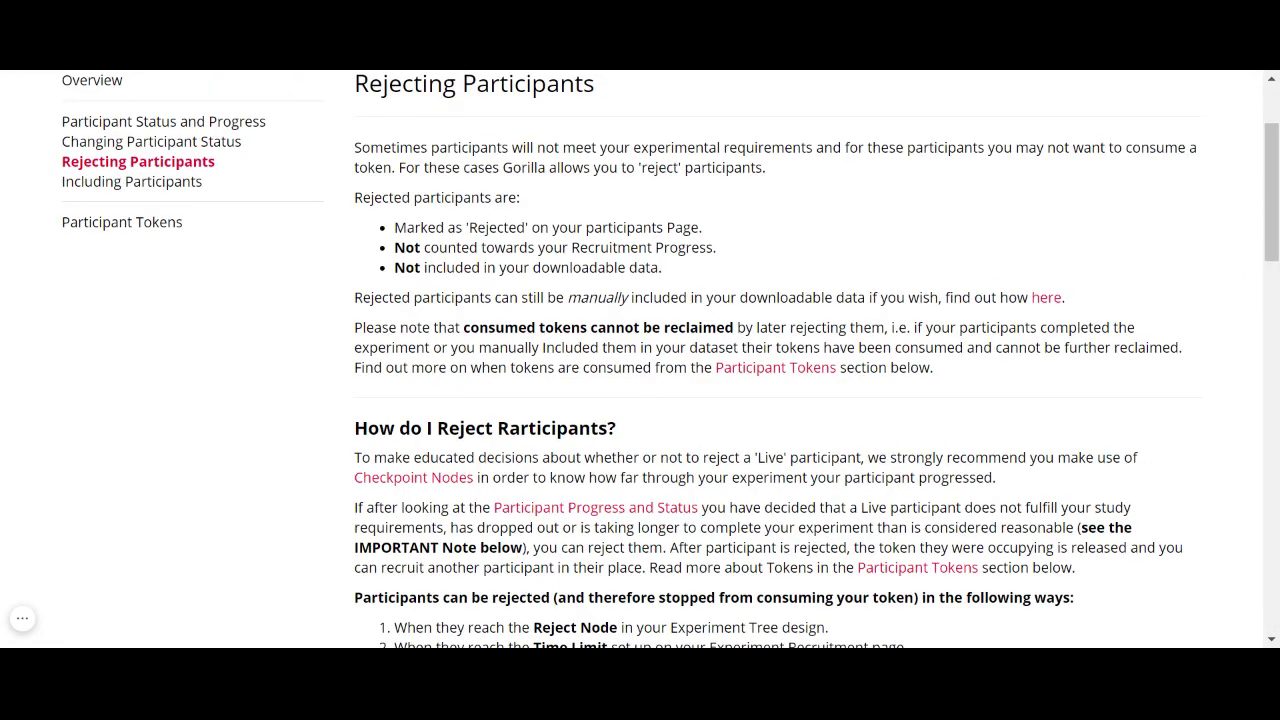
pyautogui.scroll(-3, 590, 522)
pyautogui.scroll(-6, 640, 360)
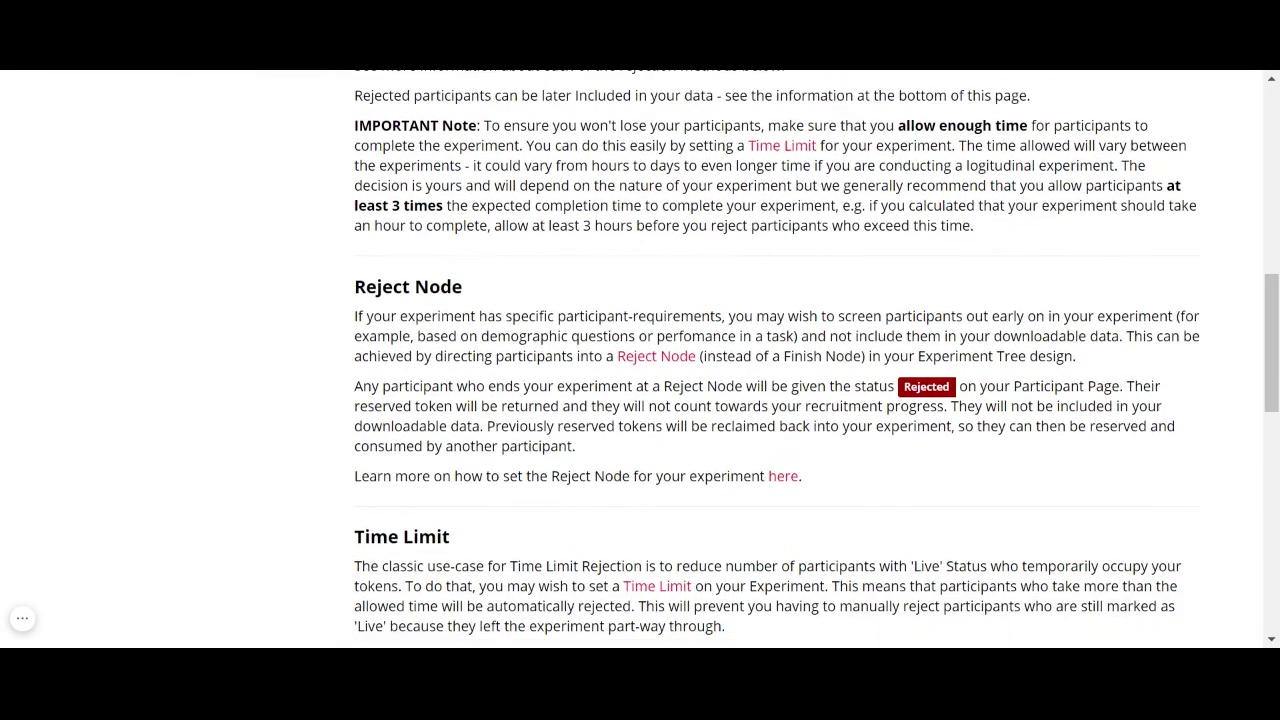
pyautogui.scroll(-2, 570, 503)
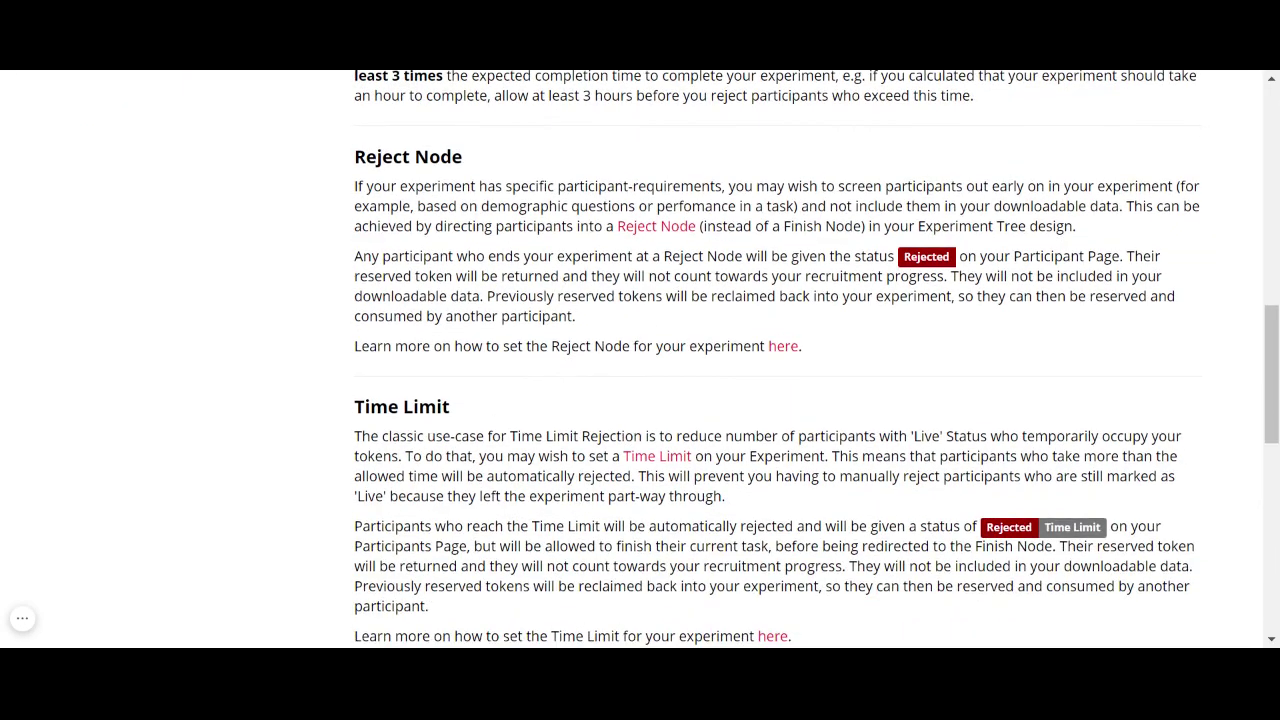
pyautogui.scroll(-4, 640, 360)
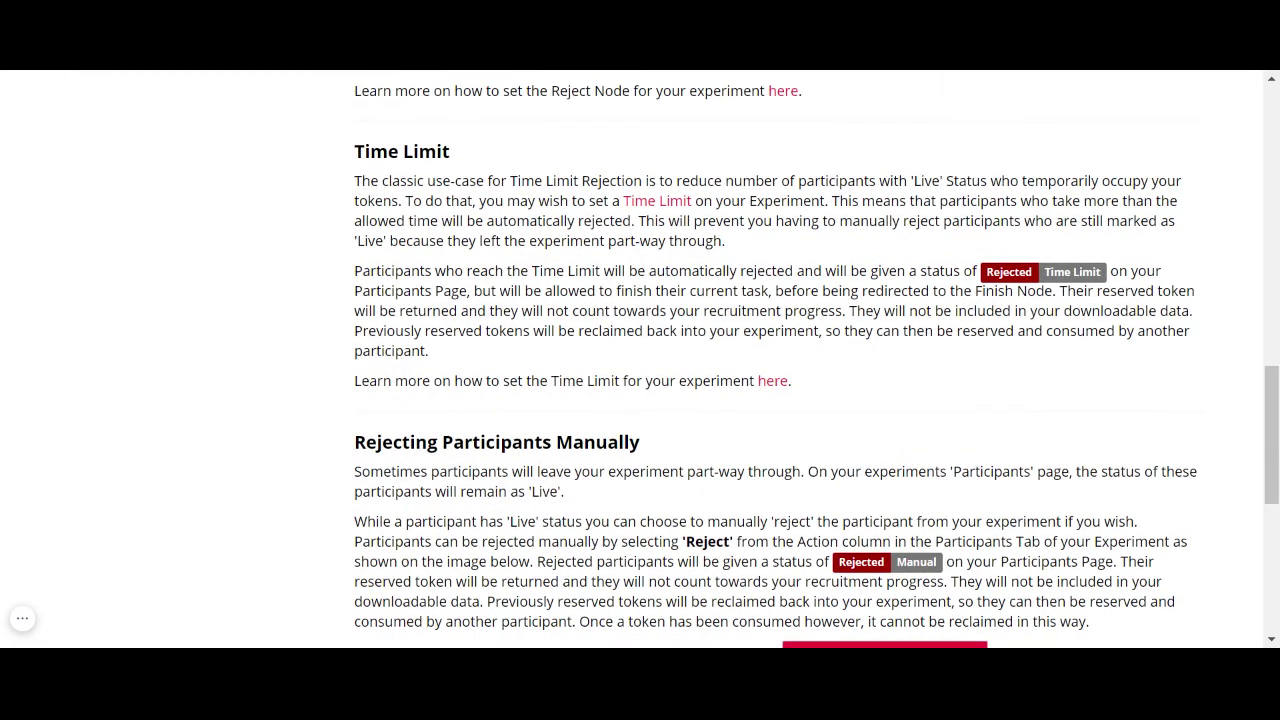
pyautogui.scroll(3, 560, 432)
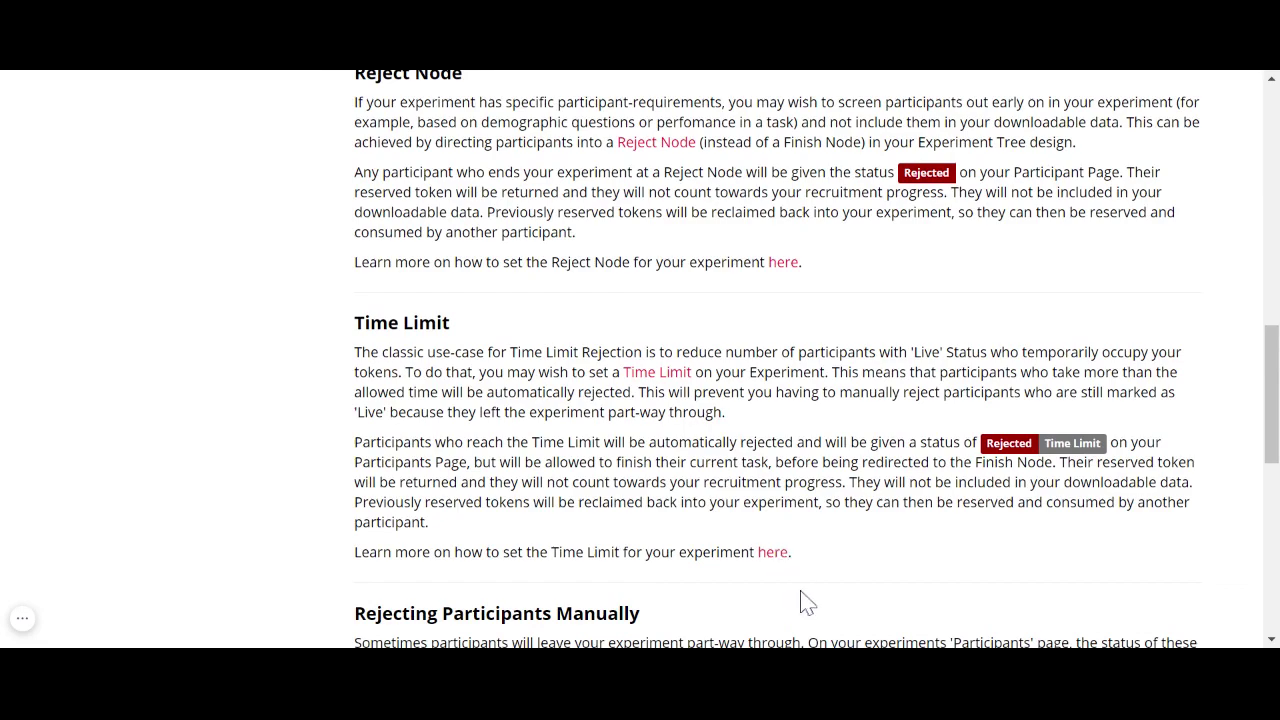
pyautogui.scroll(-6, 808, 602)
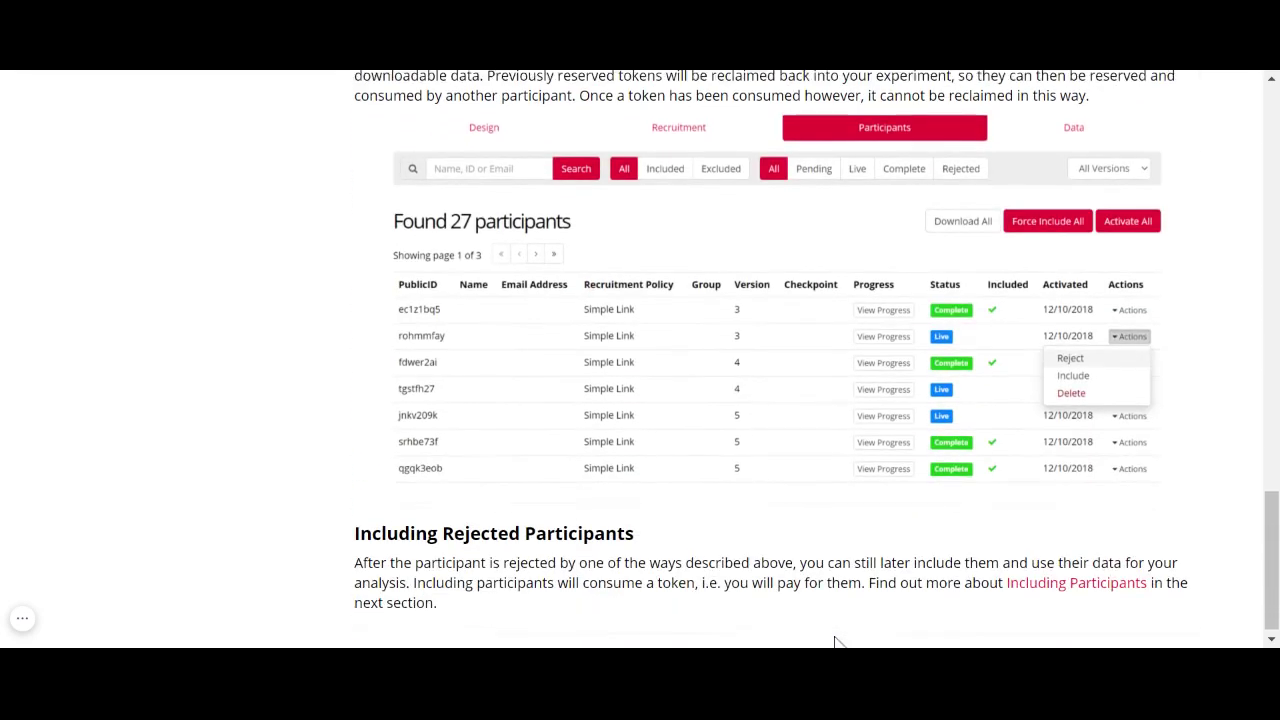
pyautogui.scroll(15, 757, 404)
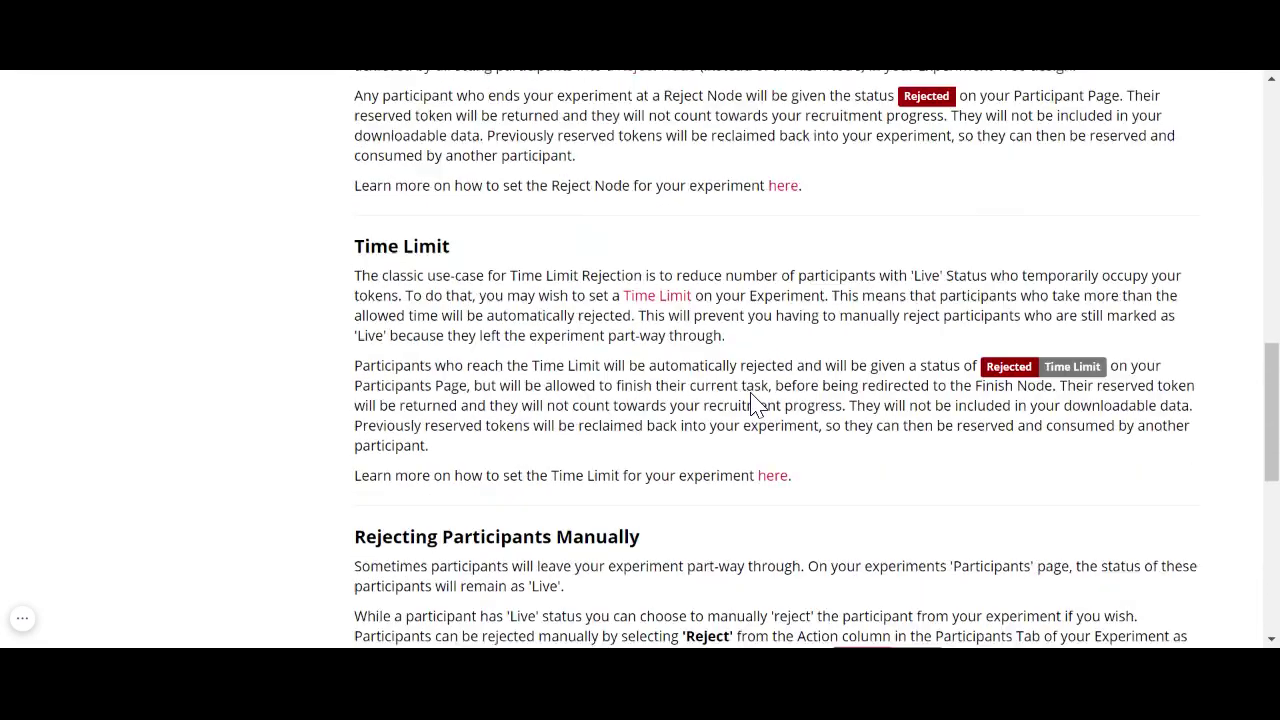
pyautogui.scroll(4, 757, 404)
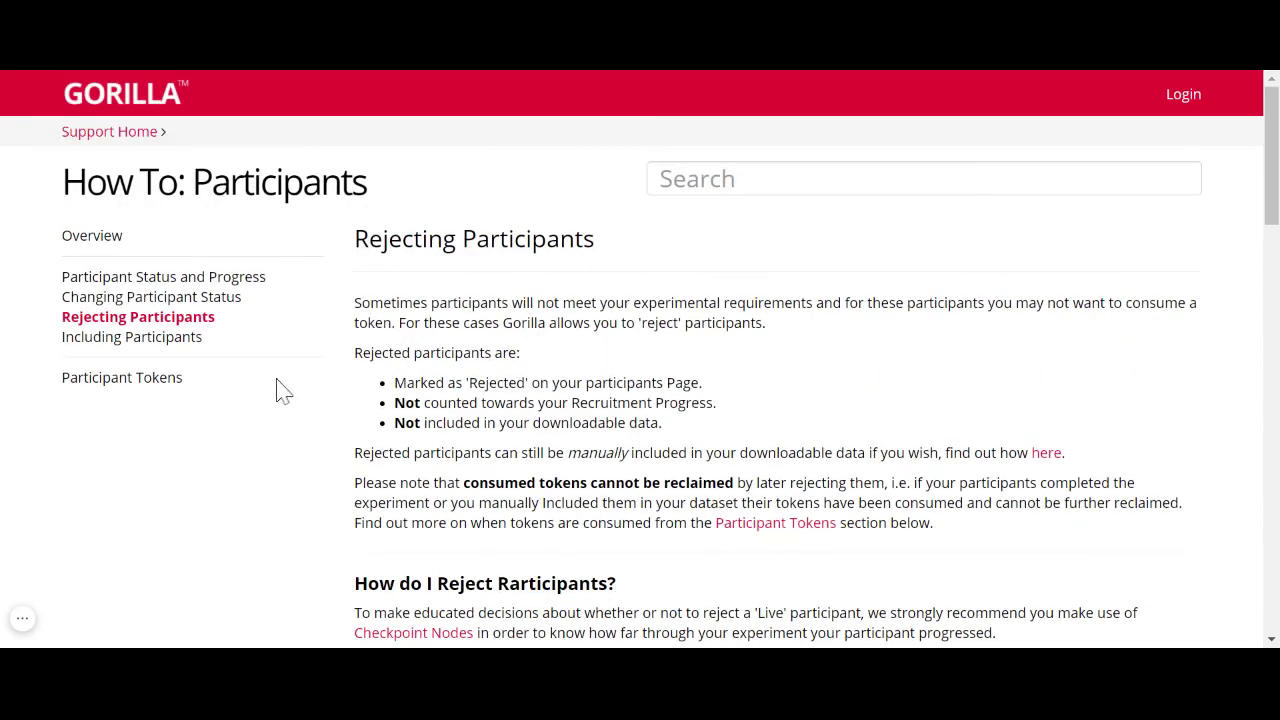
# Read the Including Participants section, covering the manual inclusion of Live and previously rejected participants
pyautogui.click(140, 337)
pyautogui.scroll(-3, 640, 360)
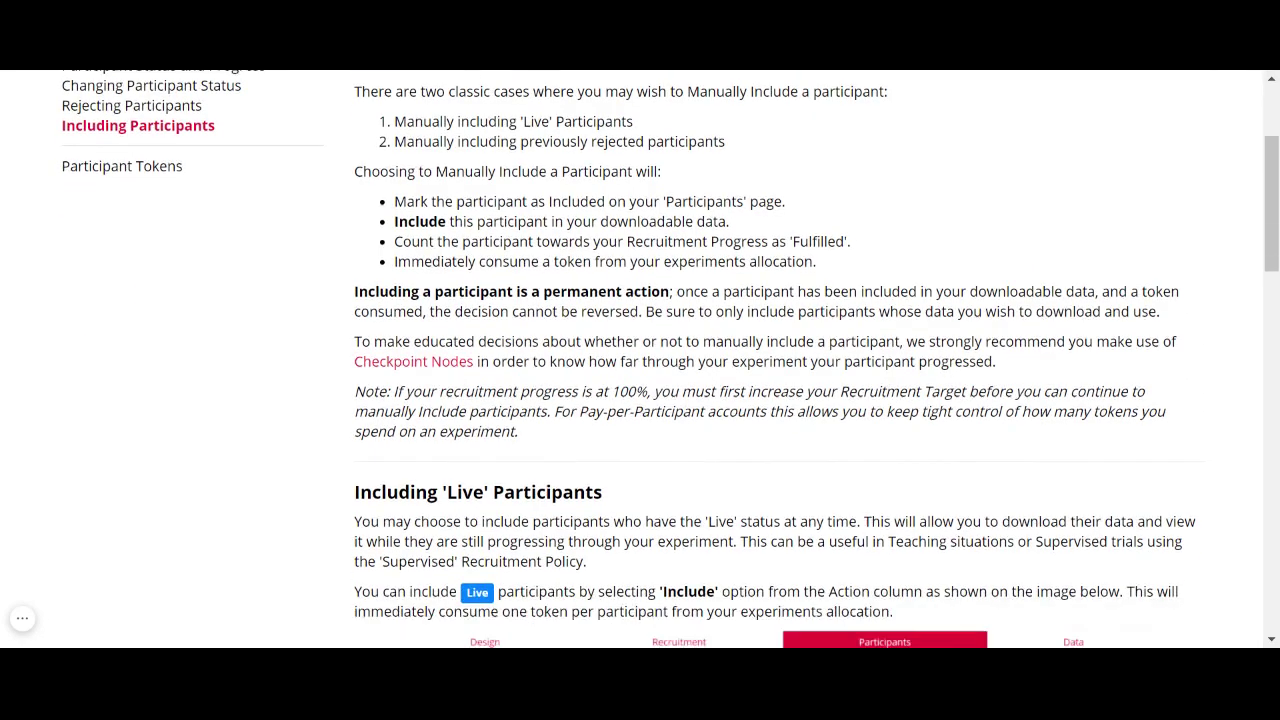
pyautogui.scroll(-5, 595, 510)
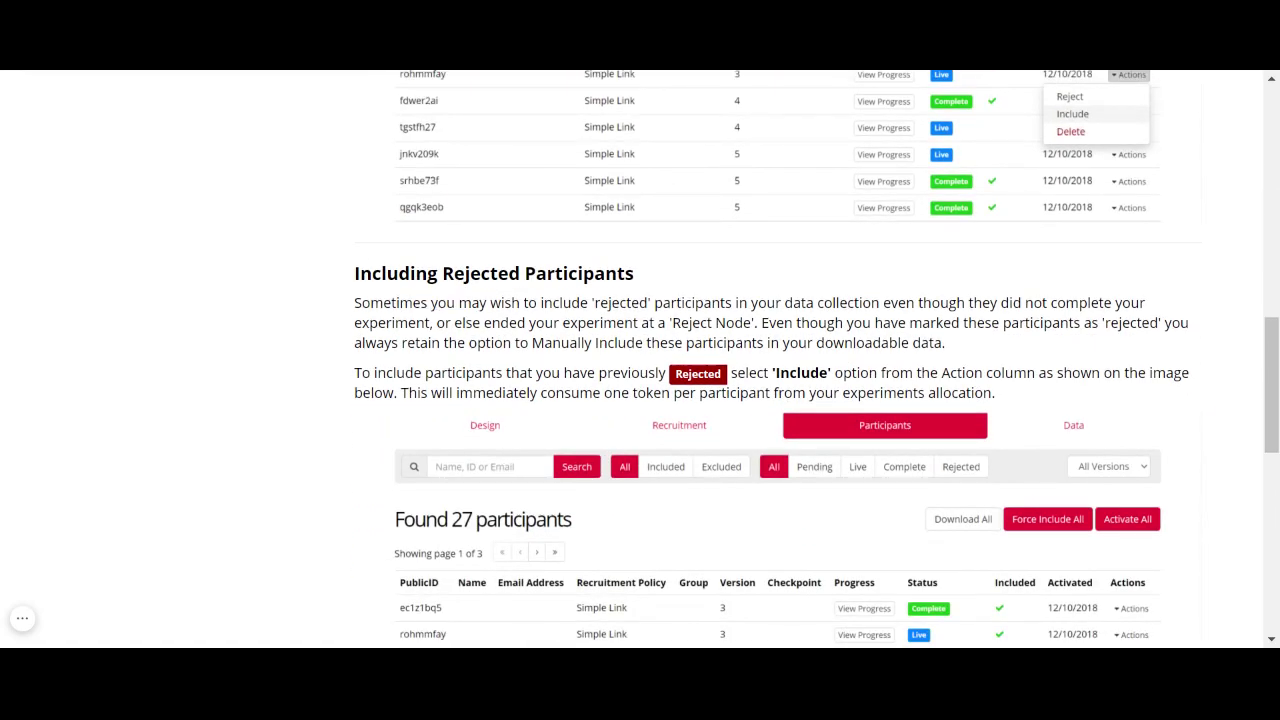
pyautogui.scroll(-7, 765, 505)
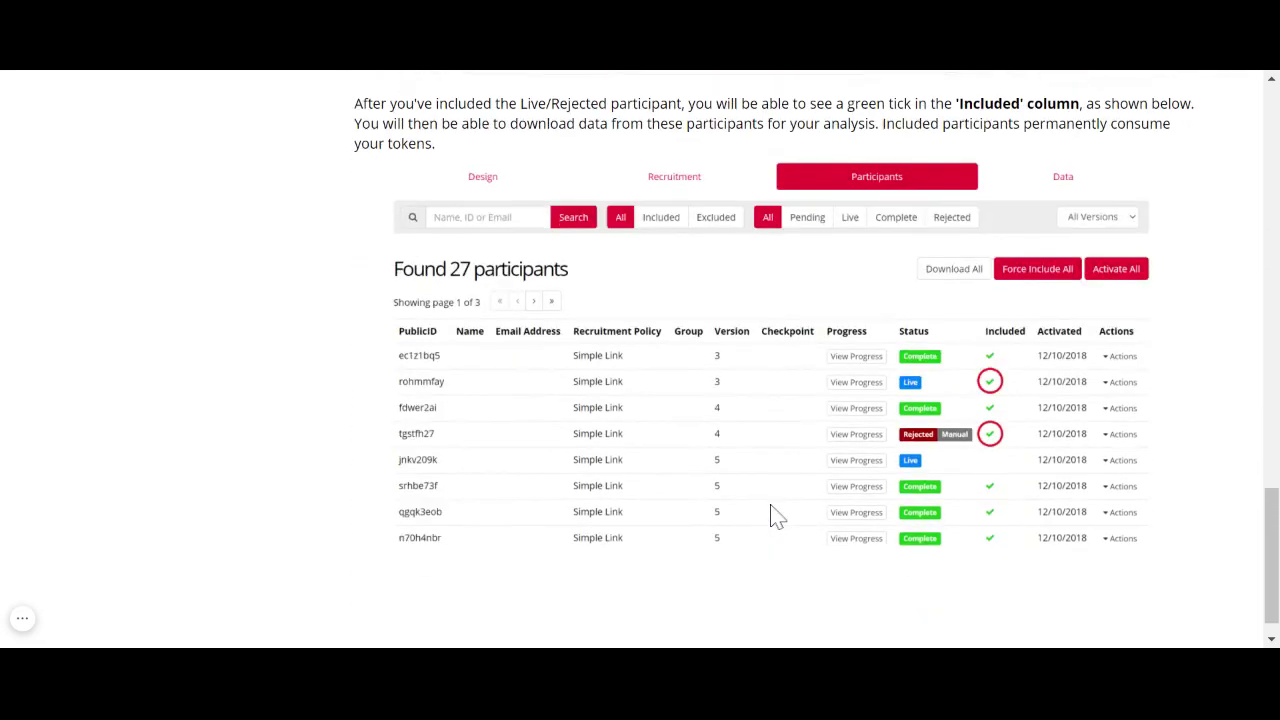
pyautogui.scroll(12, 775, 515)
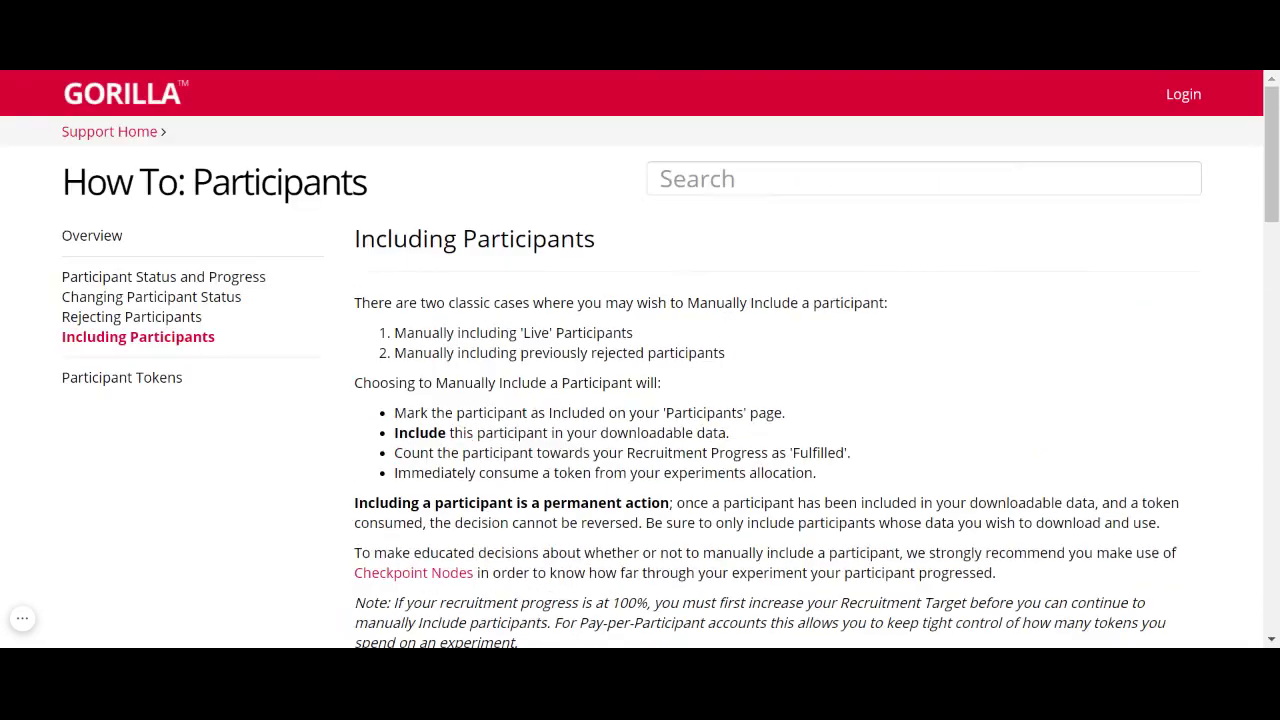
# Read the Participant Tokens section, covering reserved and fulfilled tokens and when tokens are consumed
pyautogui.click(135, 380)
pyautogui.scroll(-3, 703, 368)
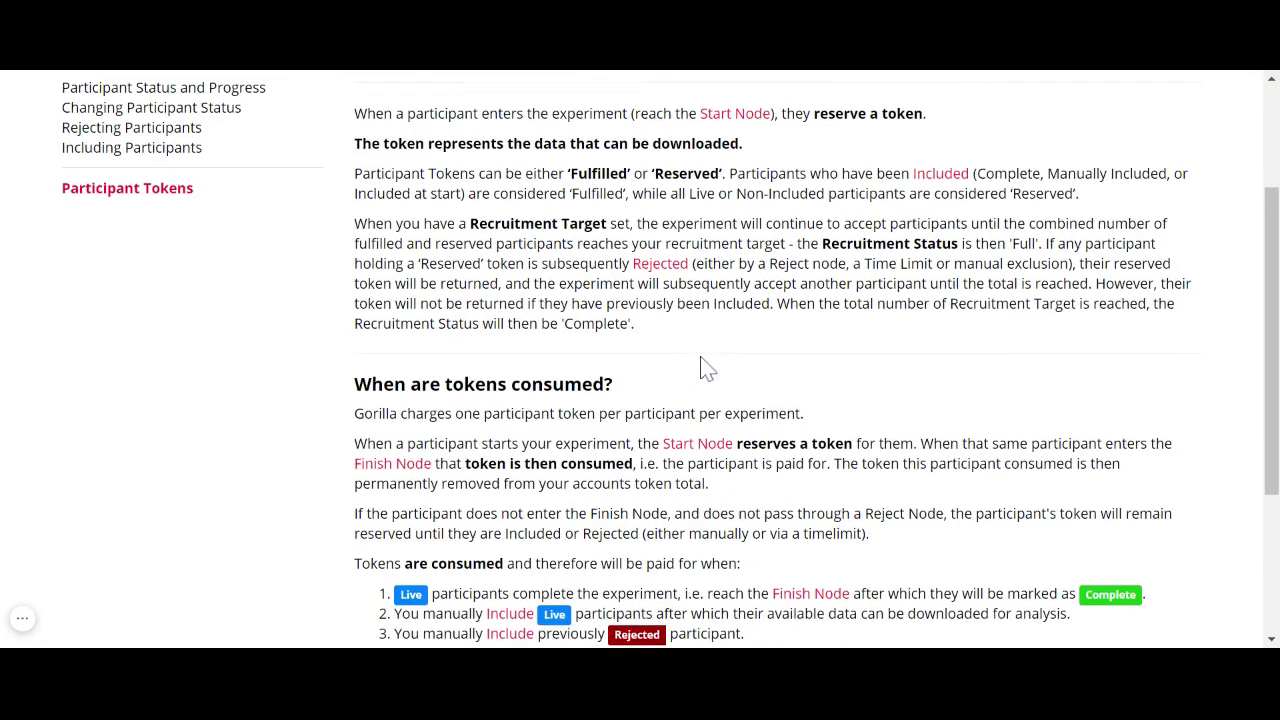
pyautogui.scroll(-2, 703, 368)
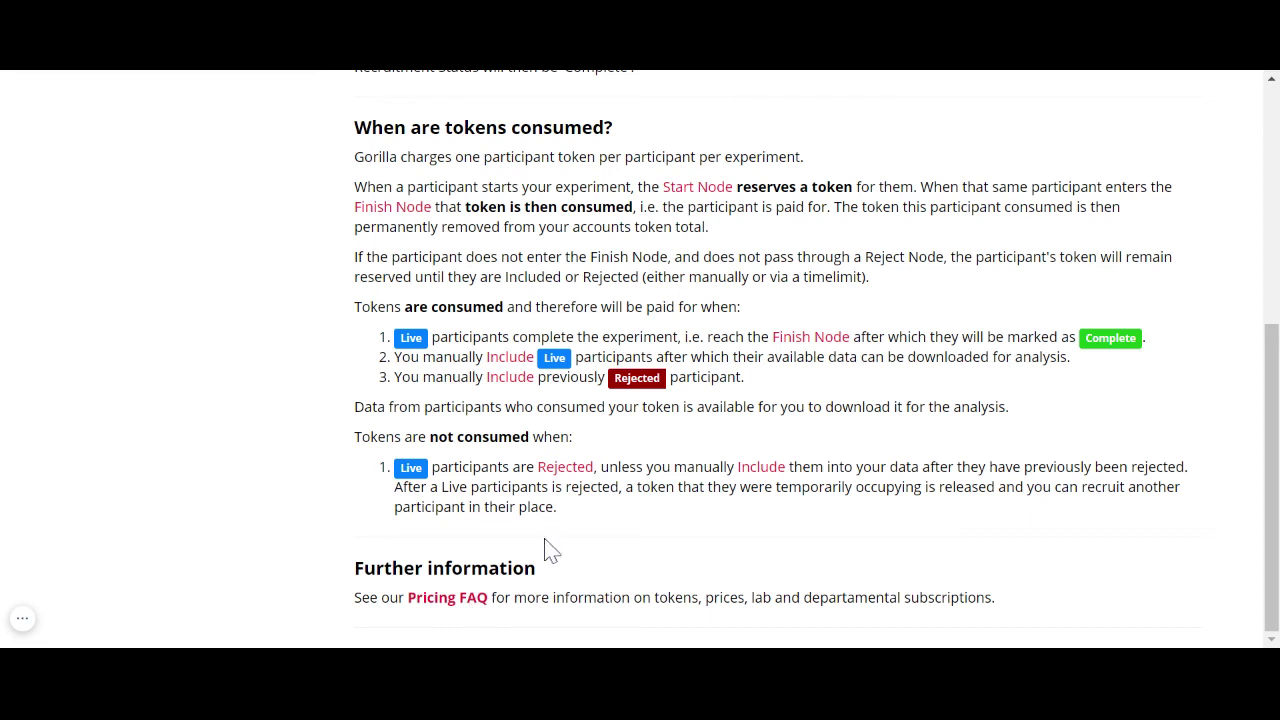
# Open the Pricing FAQ and look through its What are Tokens?, When are Tokens Consumed? and Academic Pricing sections
pyautogui.click(455, 605)
pyautogui.scroll(1, 297, 386)
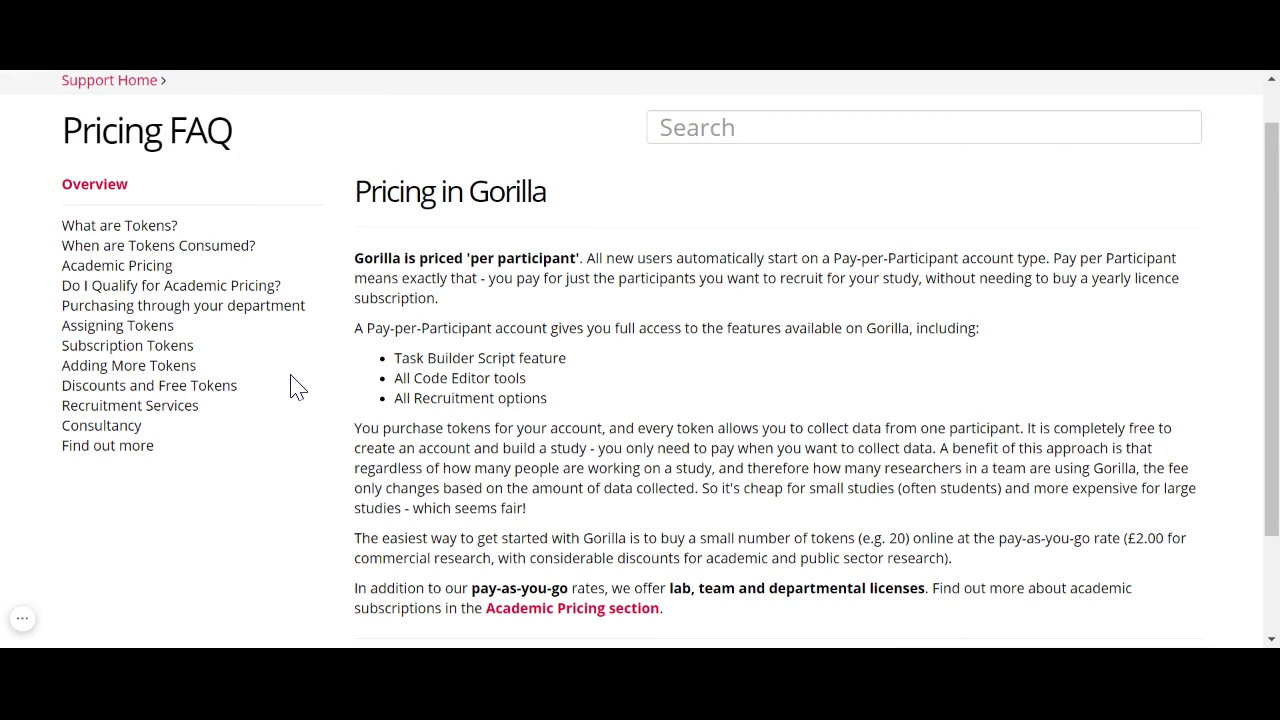
pyautogui.click(147, 227)
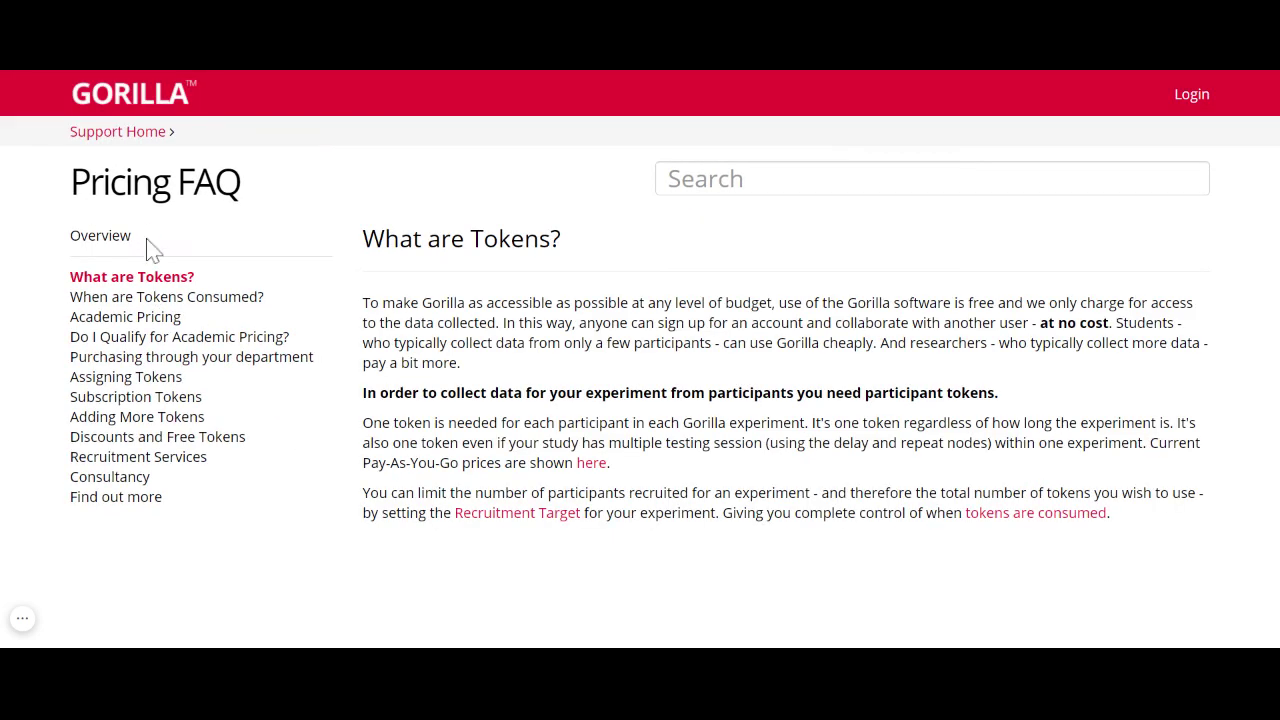
pyautogui.click(143, 296)
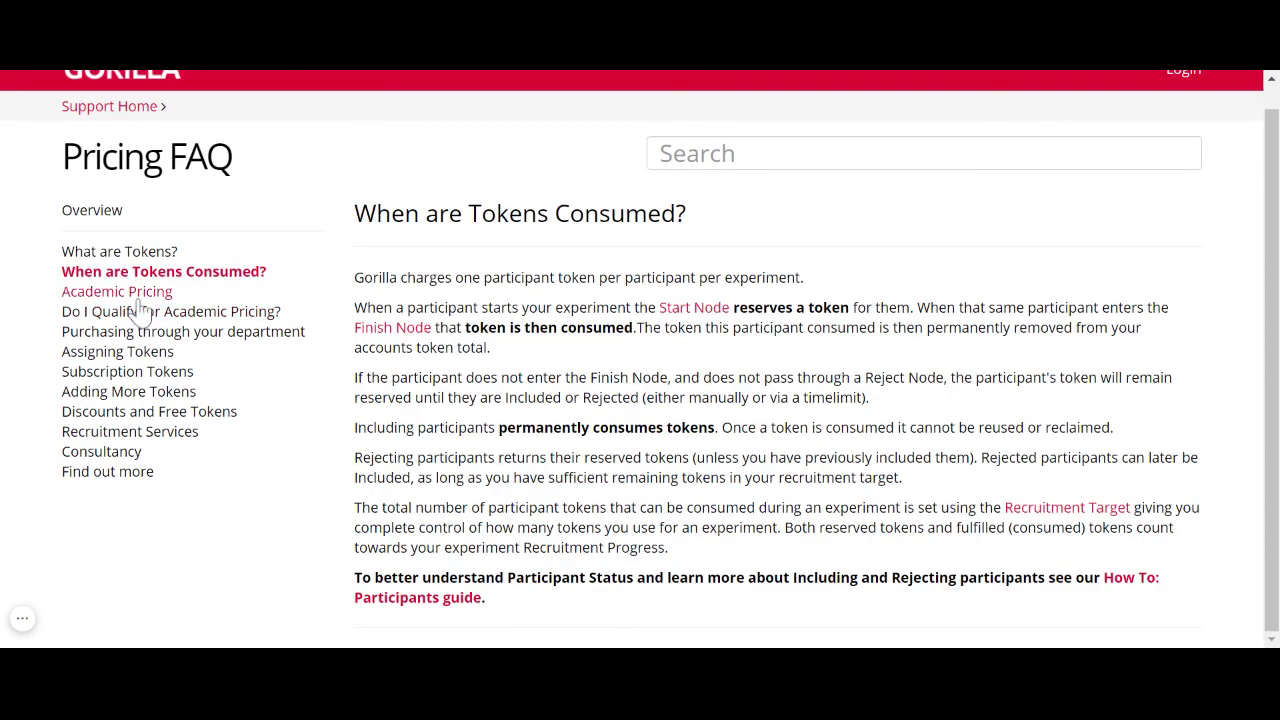
pyautogui.click(138, 298)
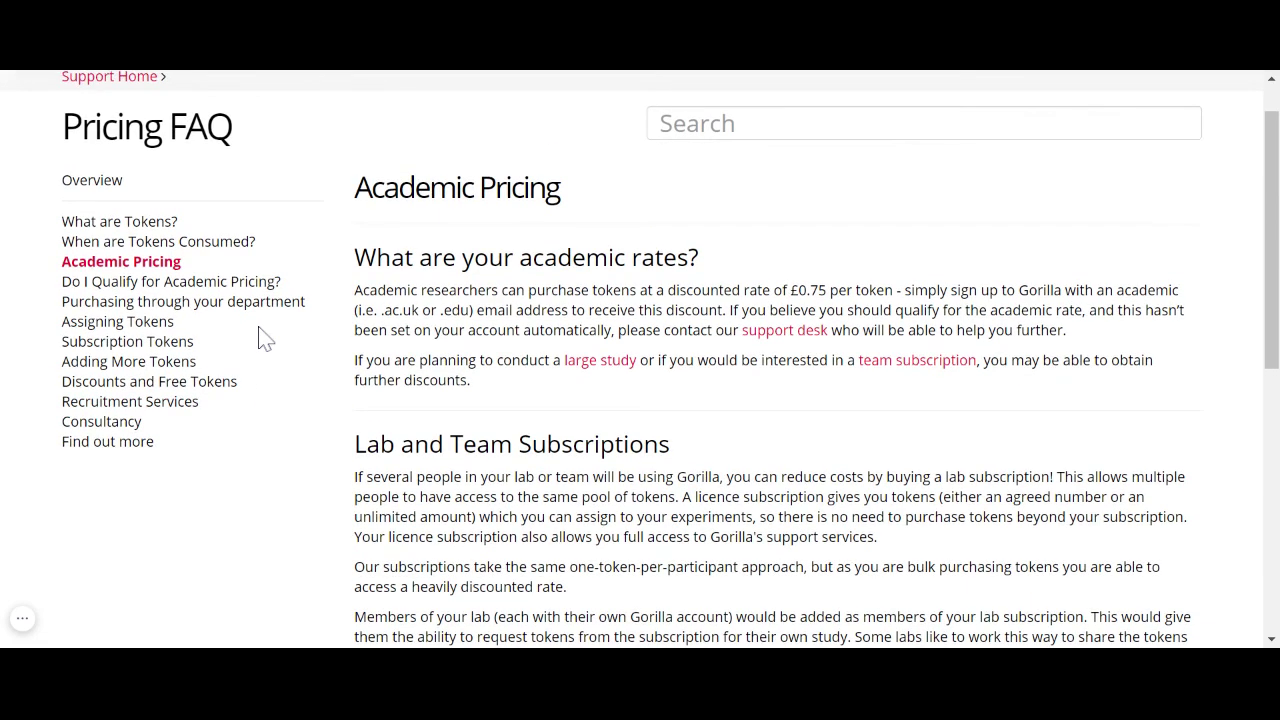